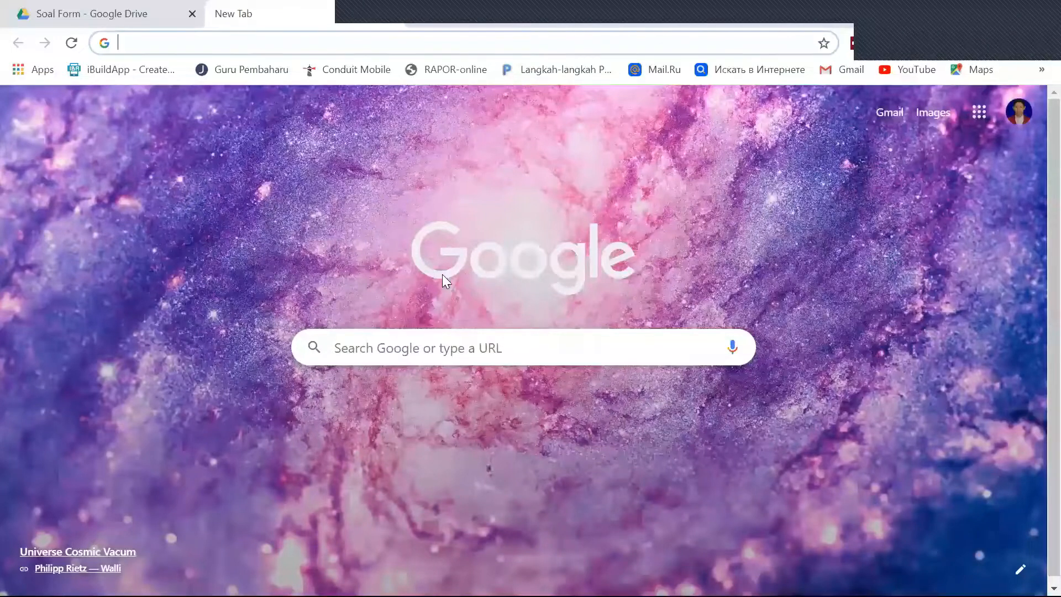
Open the existing Penilaian Harian 1 Kelas 6 form from the Soal Form folder for a look, and close it again.
{"action": "key", "text": "ctrl+Tab"}
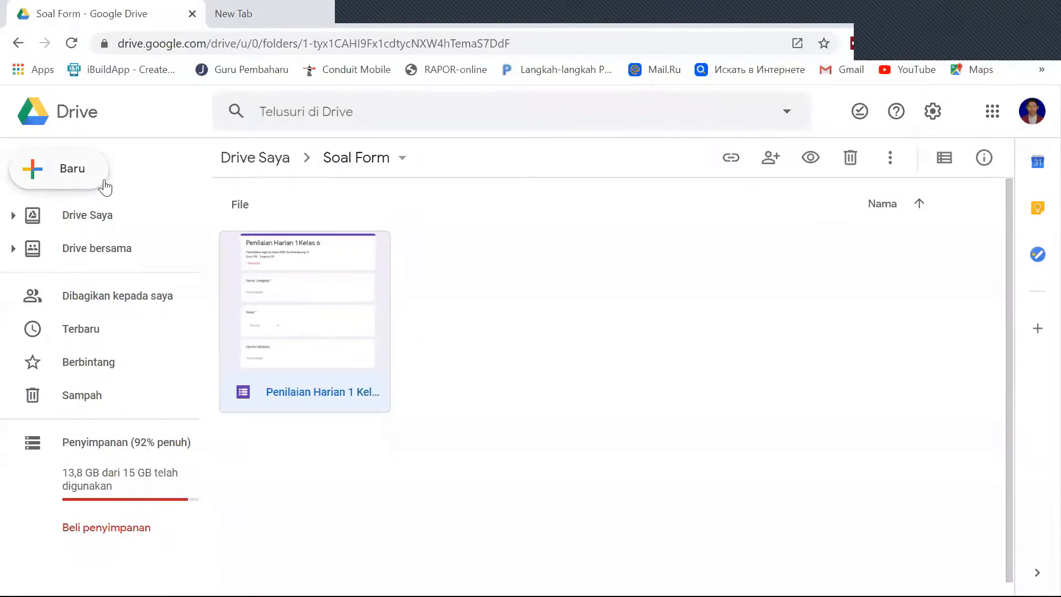
{"action": "double_click", "coordinate": [323, 324]}
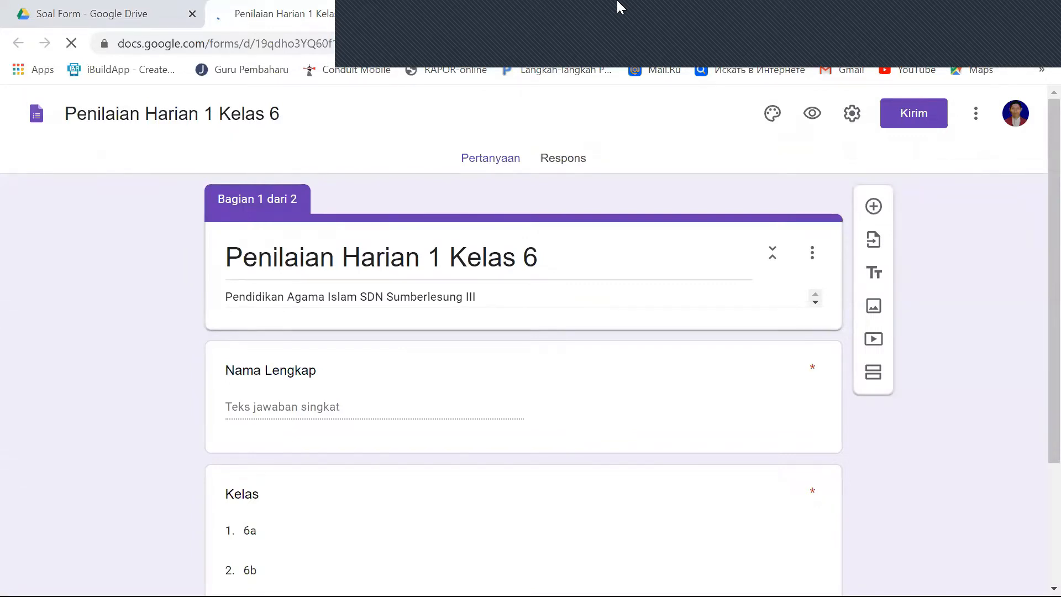
{"action": "left_click", "coordinate": [386, 13]}
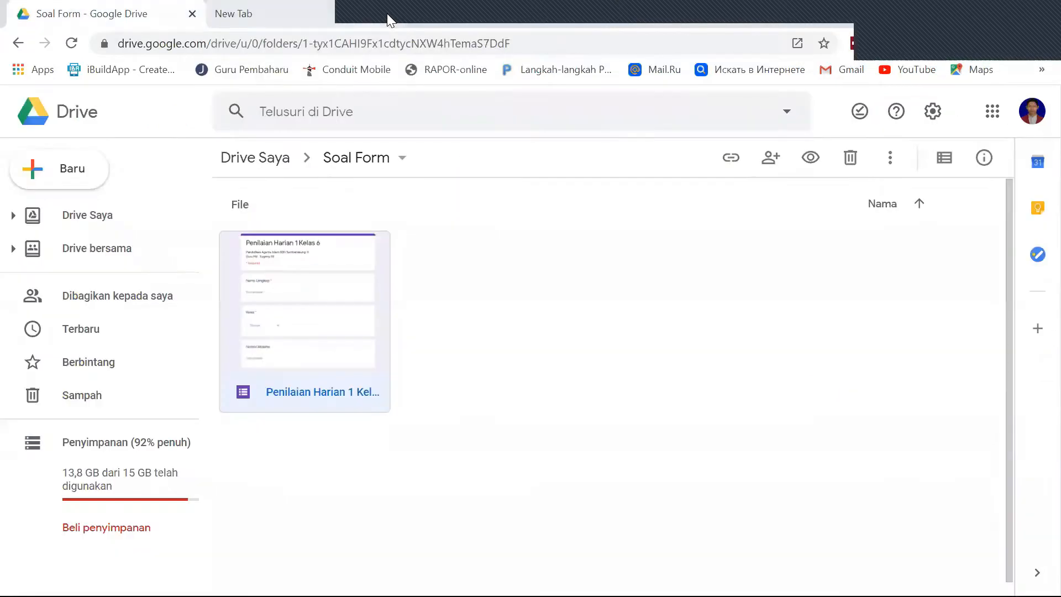
{"action": "left_click", "coordinate": [453, 321]}
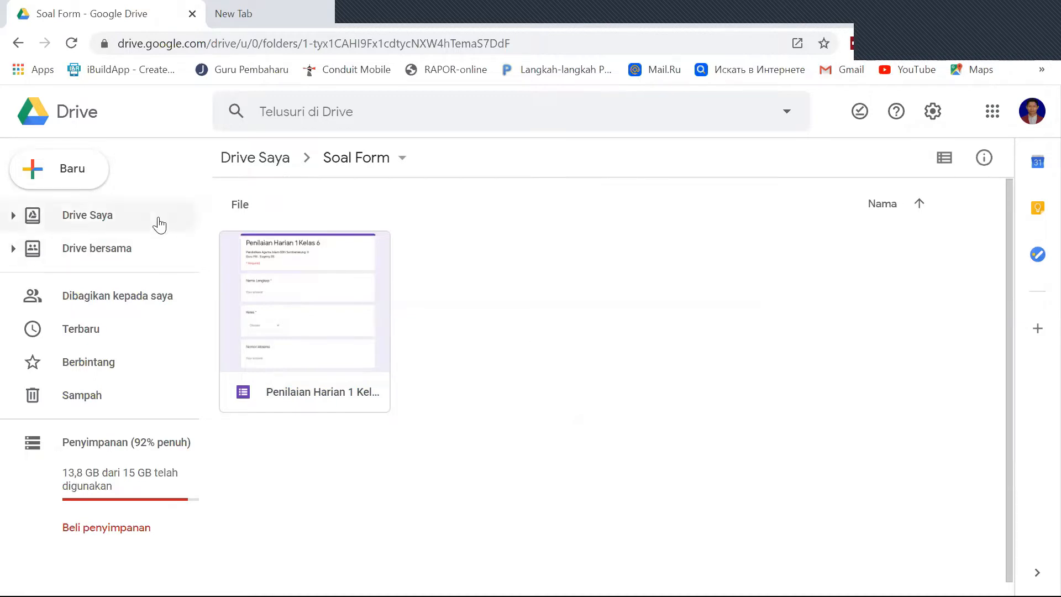
Create a new blank Google Form in the Soal Form folder.
{"action": "left_click", "coordinate": [95, 183]}
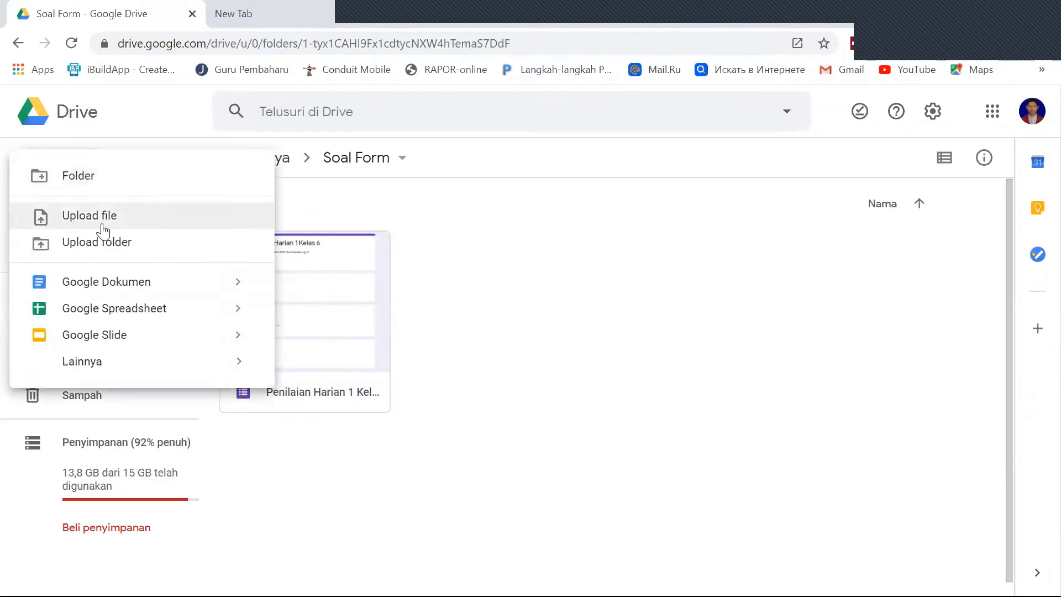
{"action": "mouse_move", "coordinate": [216, 369]}
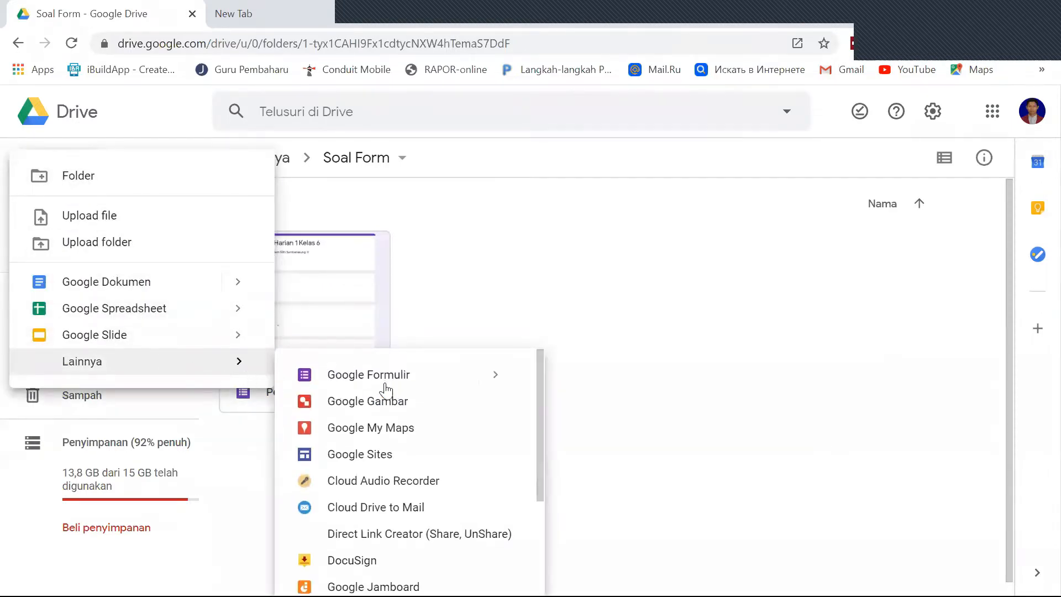
{"action": "left_click", "coordinate": [447, 380]}
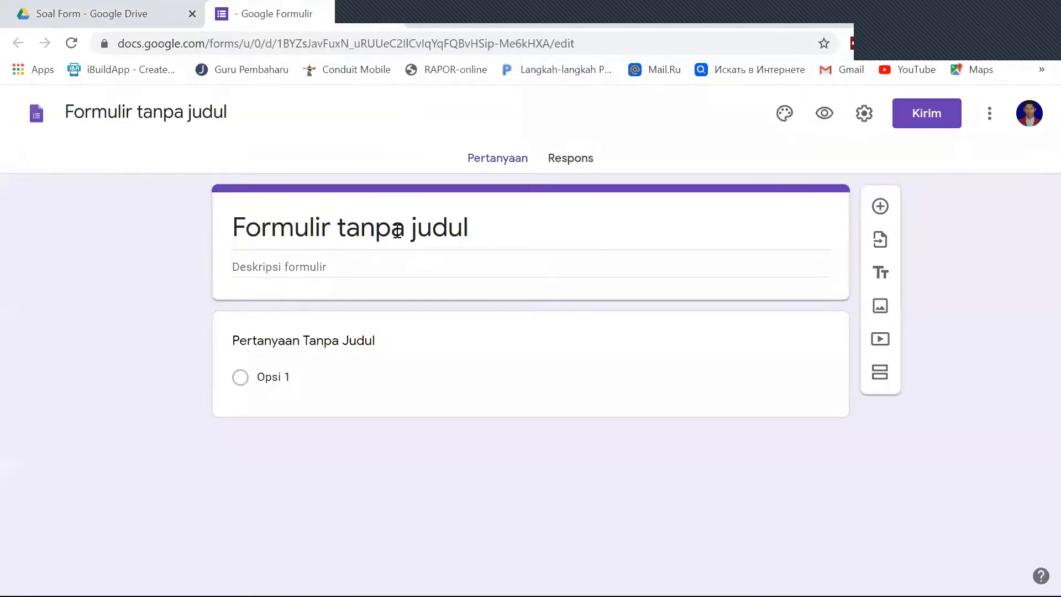
Set the form's title to "Penilaian Harian 2".
{"action": "left_click", "coordinate": [482, 223]}
{"action": "type", "text": "Penilaian Harian 2"}
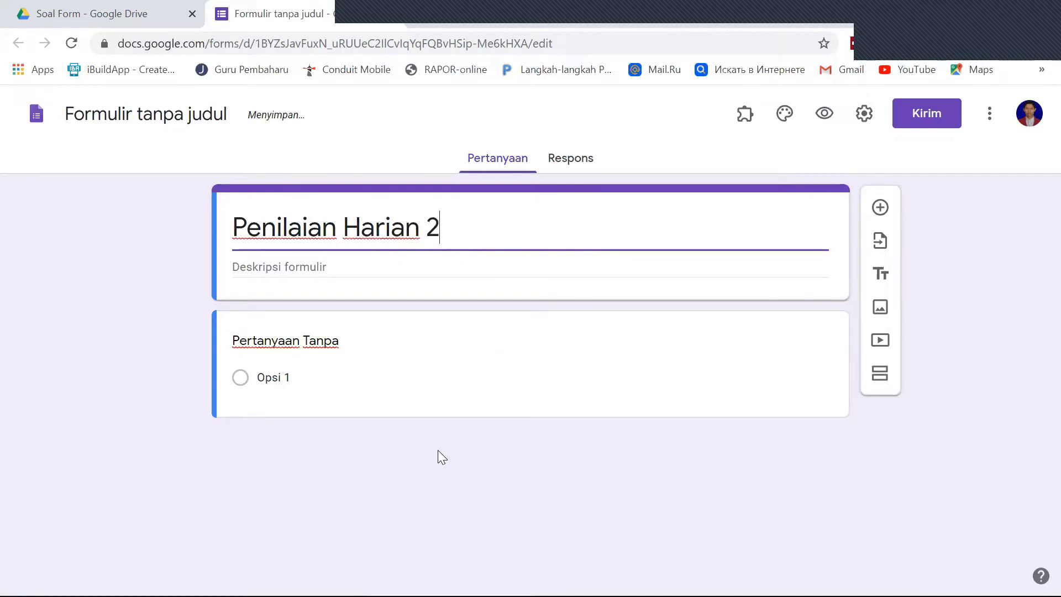
{"action": "left_click", "coordinate": [399, 437]}
Make the first question a required short-answer question named "Nama" and add a second section titled "Soal".
{"action": "left_click", "coordinate": [315, 344]}
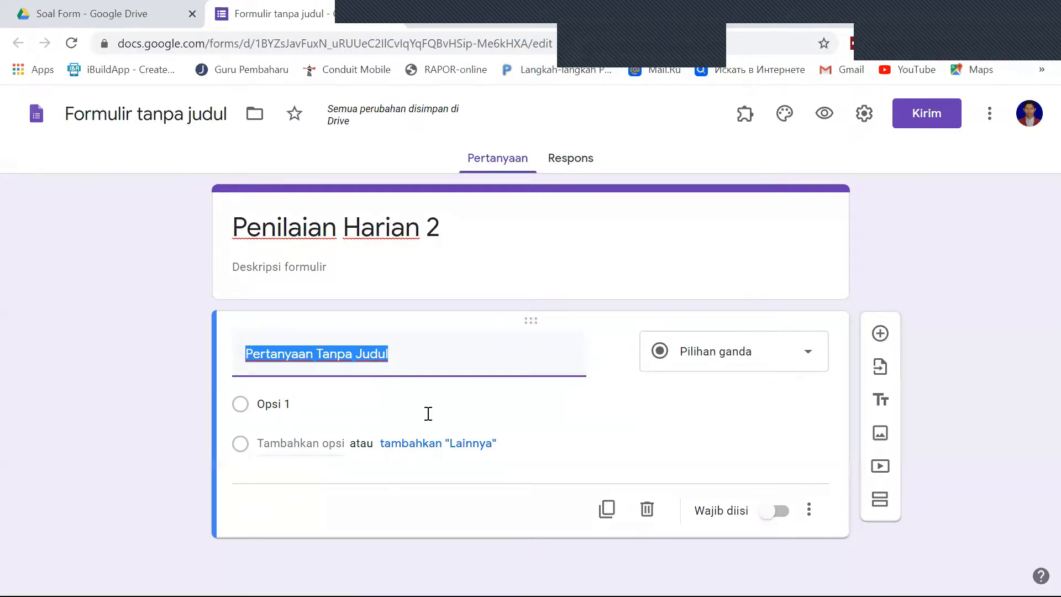
{"action": "type", "text": "Nama"}
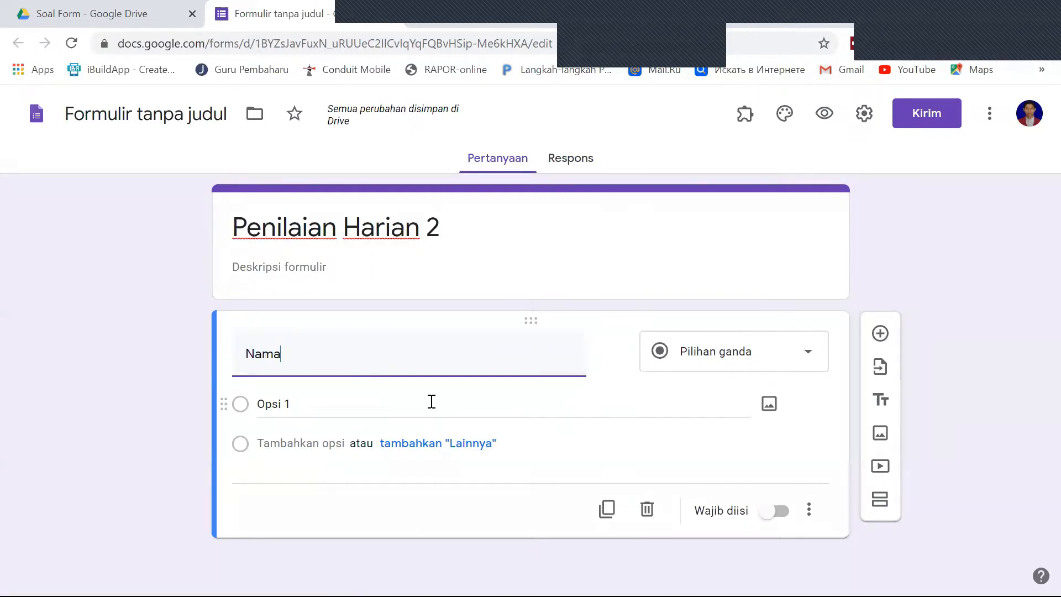
{"action": "left_click", "coordinate": [675, 460]}
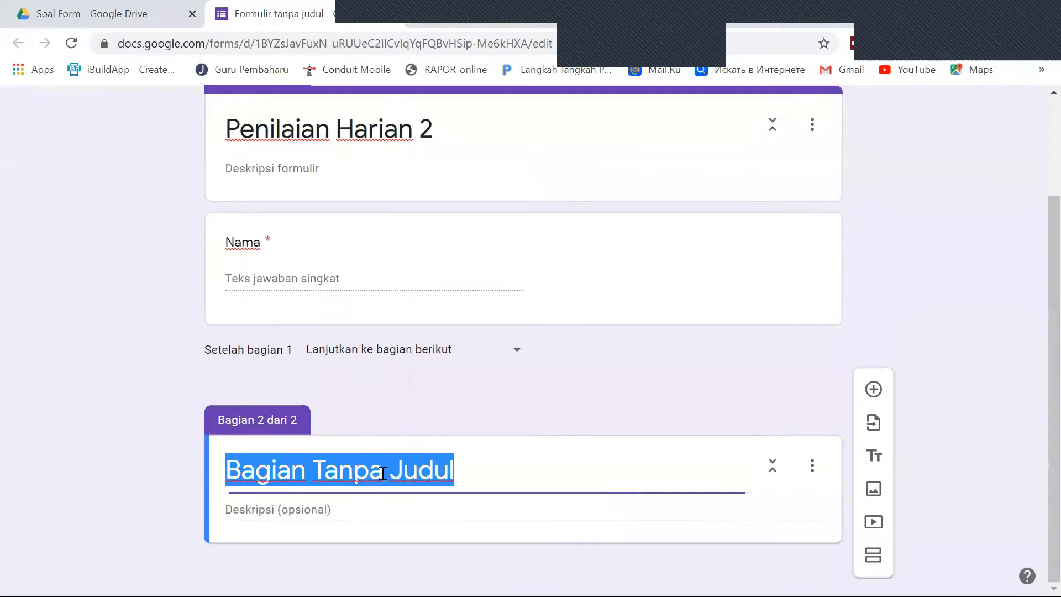
{"action": "type", "text": "Soal"}
{"action": "left_click", "coordinate": [794, 381]}
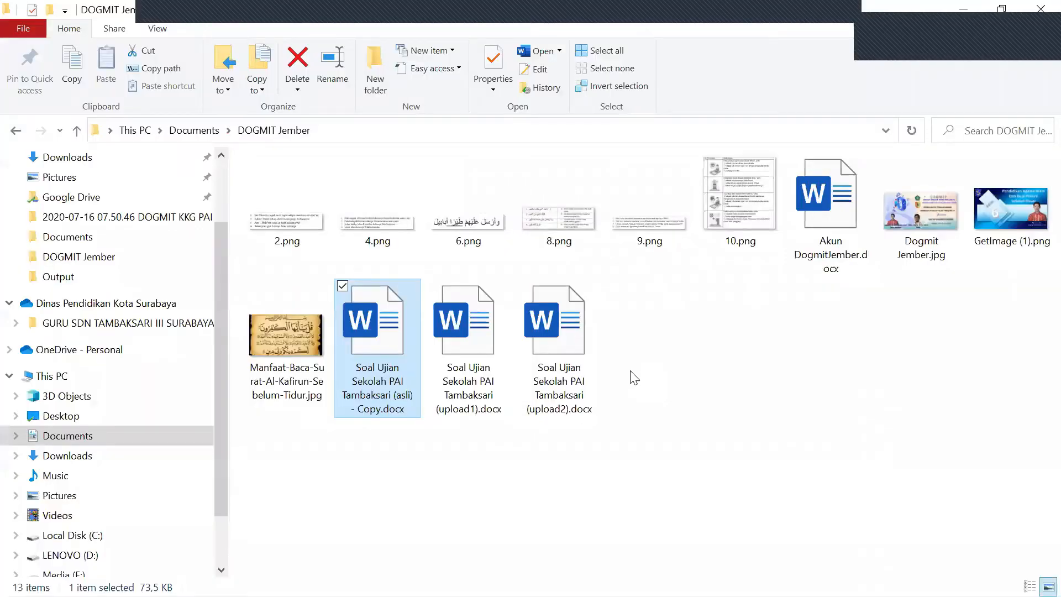
Open Soal Ujian Sekolah PAI Tambaksari (asli) - Copy.docx from the DOGMIT Jember folder and look over its first questions.
{"action": "left_click", "coordinate": [821, 327]}
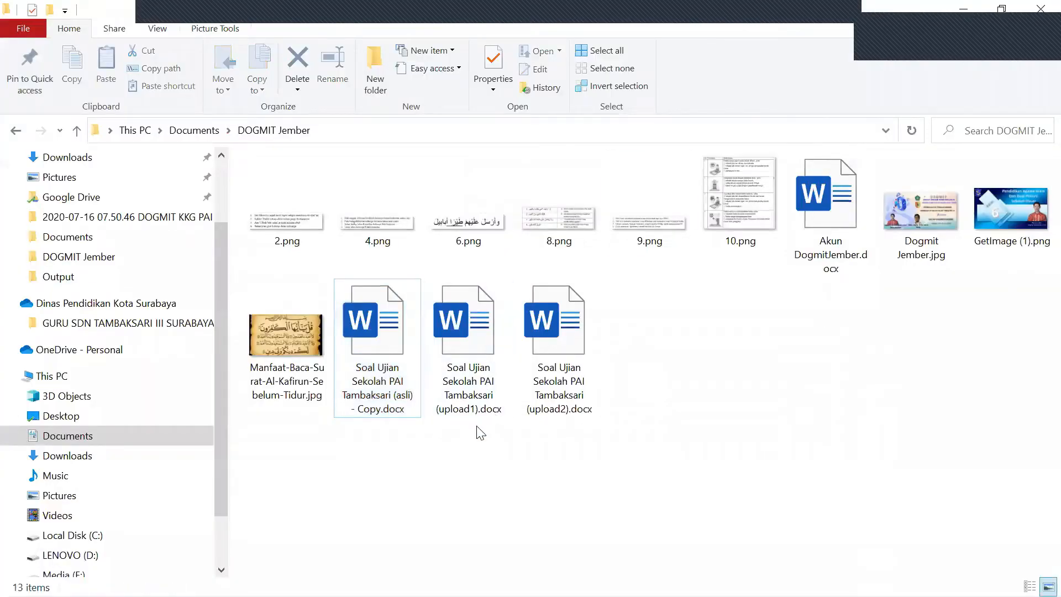
{"action": "double_click", "coordinate": [378, 330]}
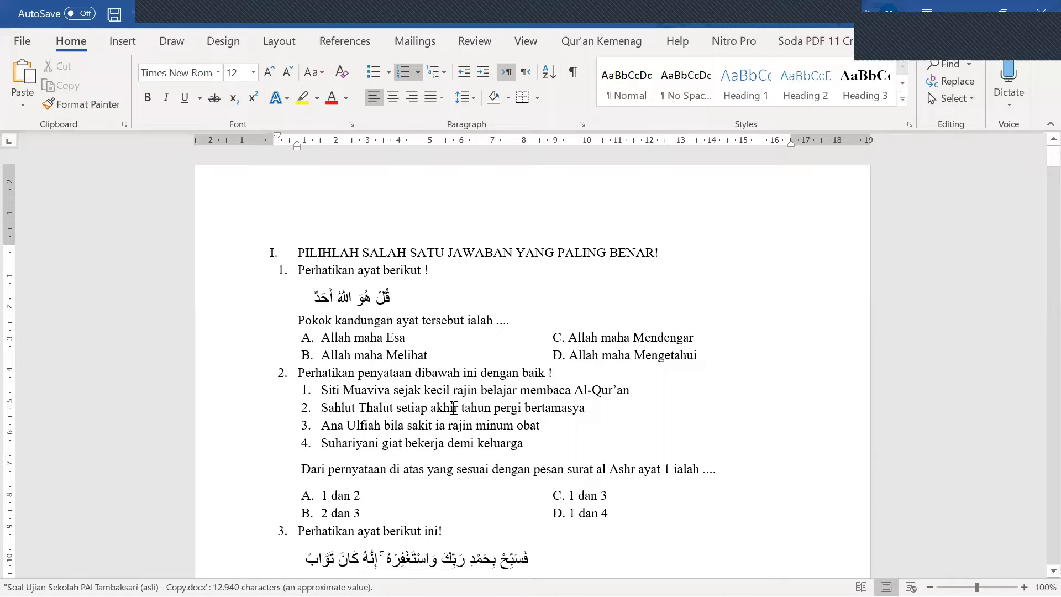
{"action": "scroll", "coordinate": [453, 408], "scroll_direction": "down", "scroll_amount": 10}
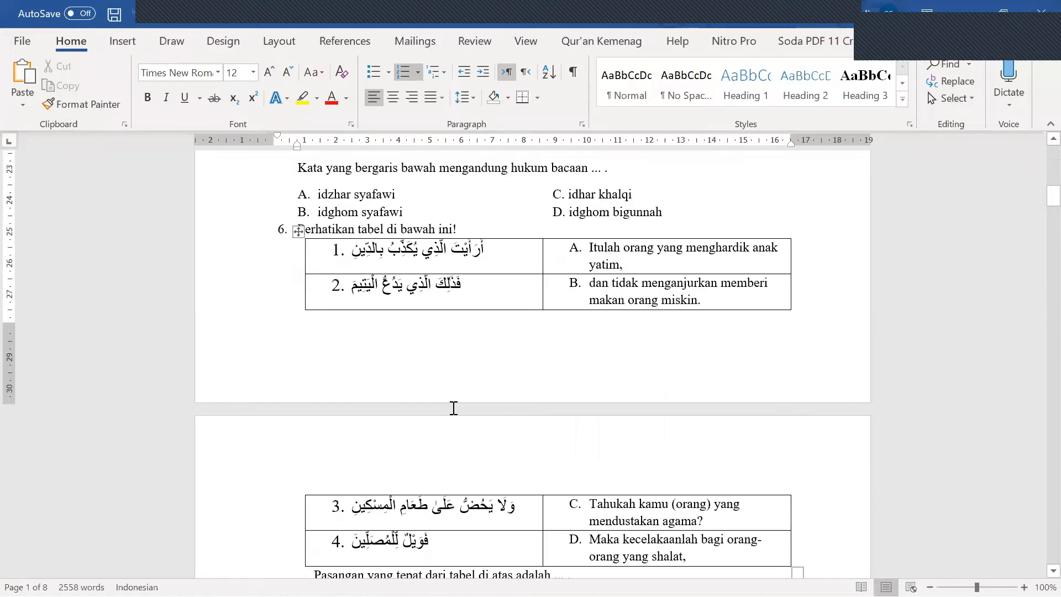
{"action": "scroll", "coordinate": [453, 407], "scroll_direction": "down", "scroll_amount": 2}
{"action": "scroll", "coordinate": [453, 408], "scroll_direction": "up", "scroll_amount": 5}
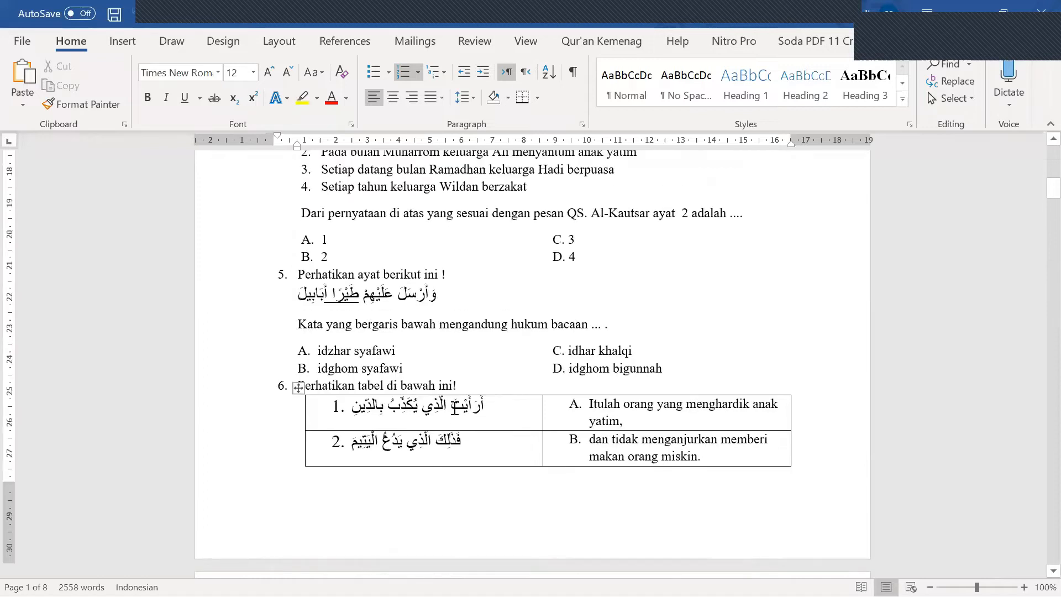
{"action": "scroll", "coordinate": [454, 408], "scroll_direction": "up", "scroll_amount": 9}
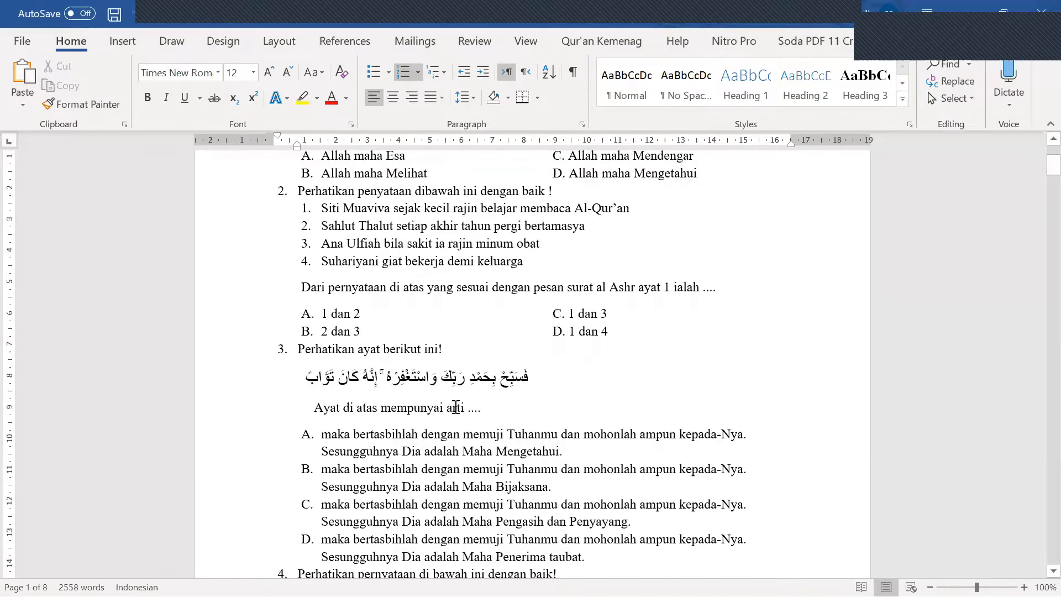
{"action": "scroll", "coordinate": [454, 408], "scroll_direction": "up", "scroll_amount": 3}
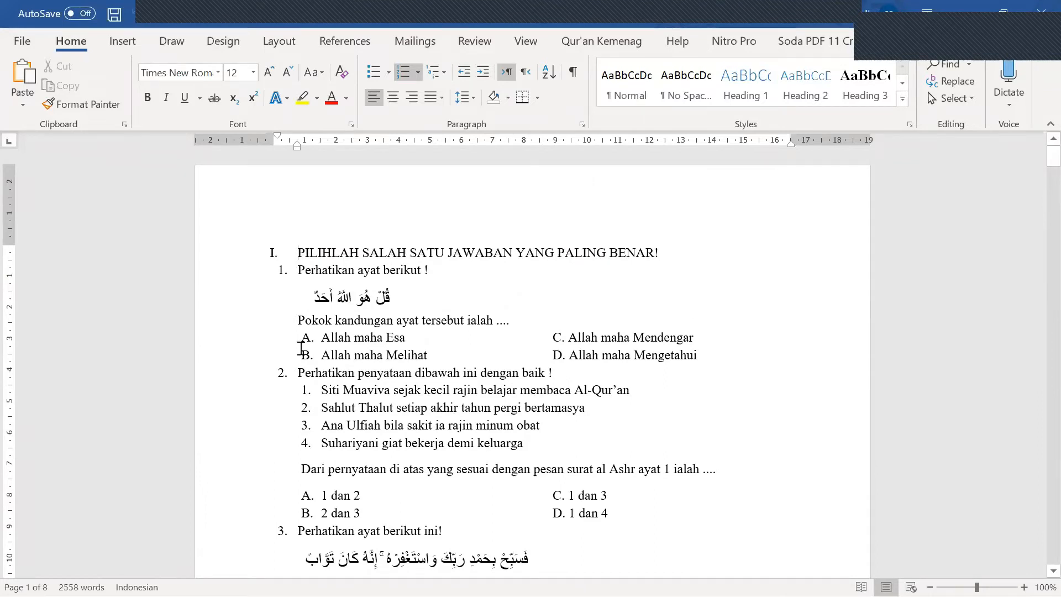
Remove the automatic numbering from the main questions, keeping the numbered statements and lettered answer choices.
{"action": "left_click", "coordinate": [283, 269]}
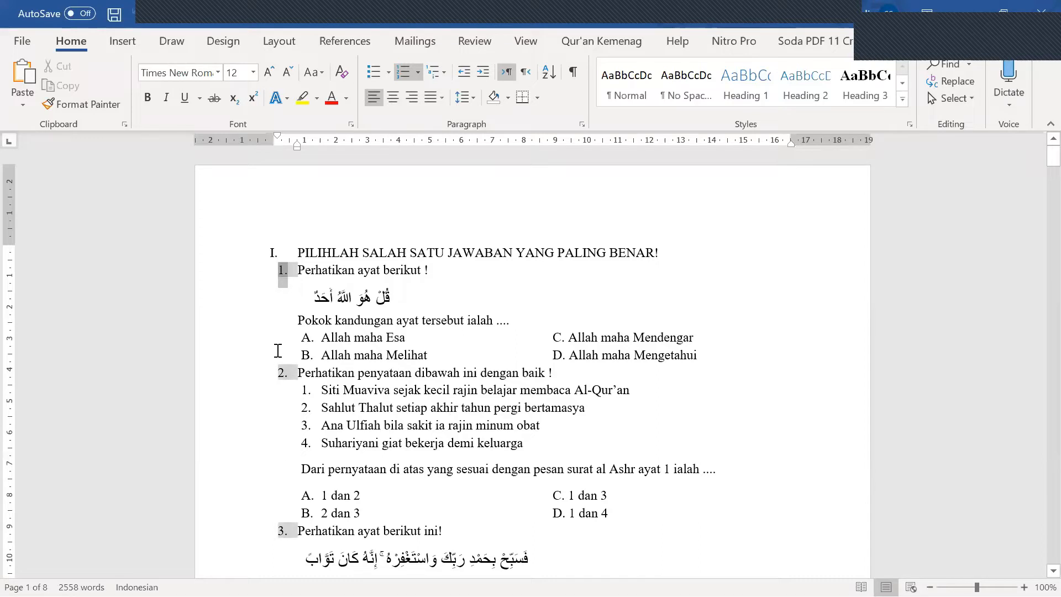
{"action": "left_click", "coordinate": [282, 373]}
{"action": "left_click", "coordinate": [282, 530]}
{"action": "scroll", "coordinate": [282, 530], "scroll_direction": "down", "scroll_amount": 3}
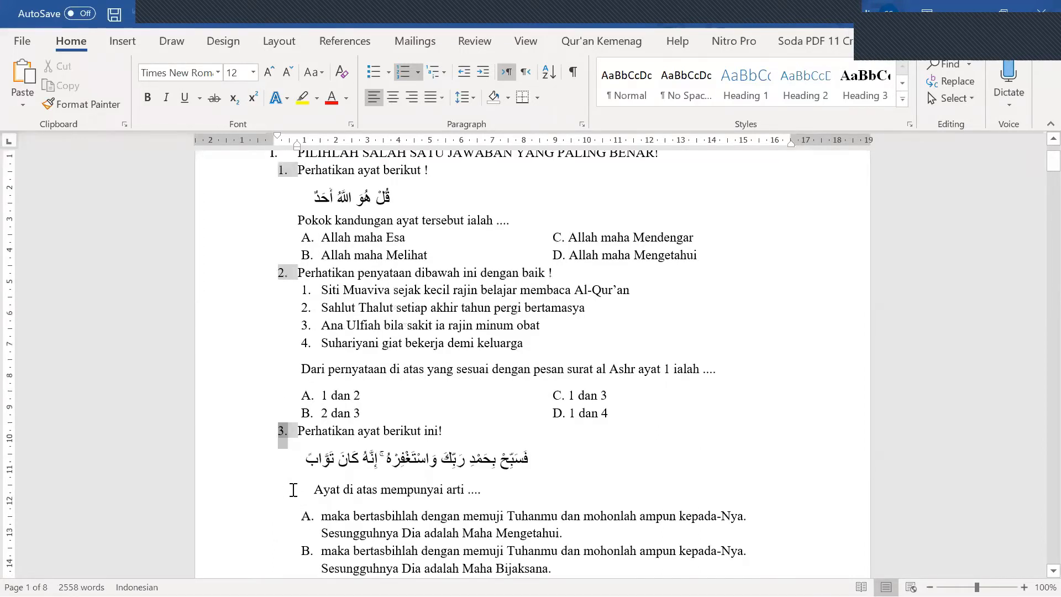
{"action": "scroll", "coordinate": [287, 479], "scroll_direction": "down", "scroll_amount": 3}
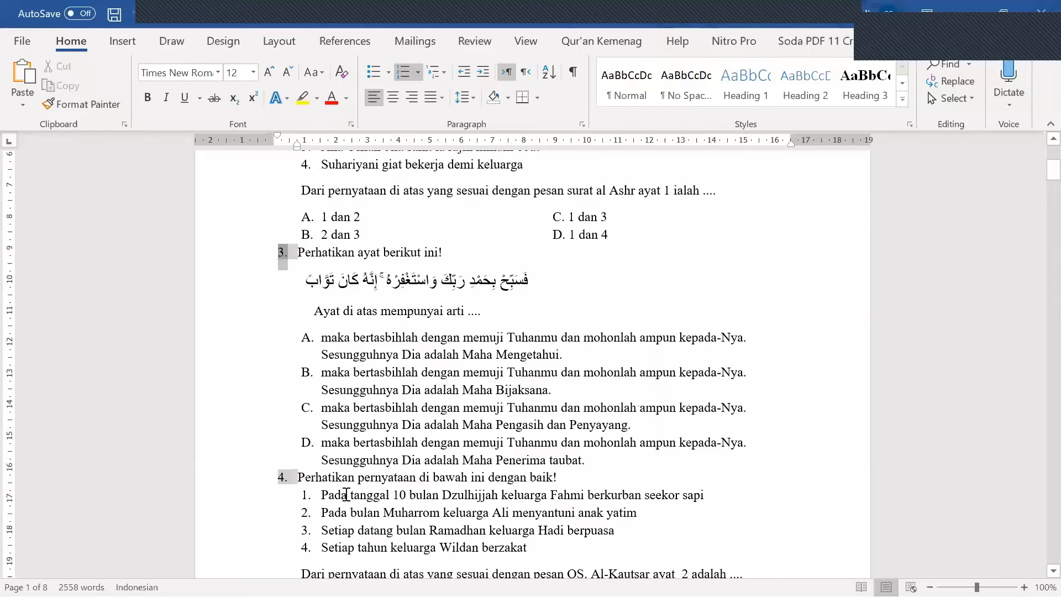
{"action": "scroll", "coordinate": [312, 305], "scroll_direction": "up", "scroll_amount": 5}
{"action": "left_click", "coordinate": [312, 305]}
{"action": "left_click", "coordinate": [286, 271]}
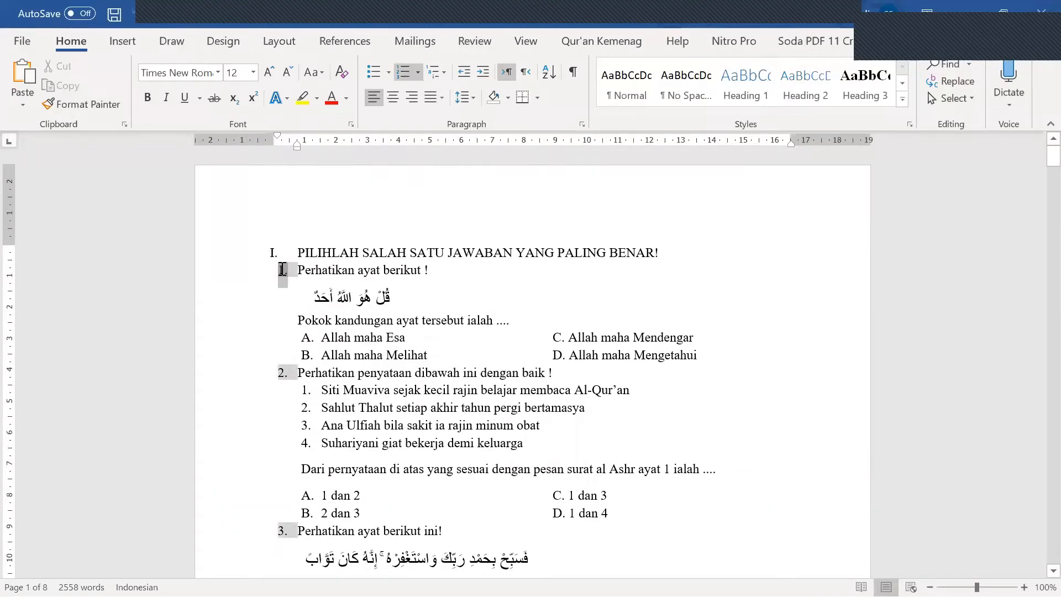
{"action": "left_click", "coordinate": [406, 72]}
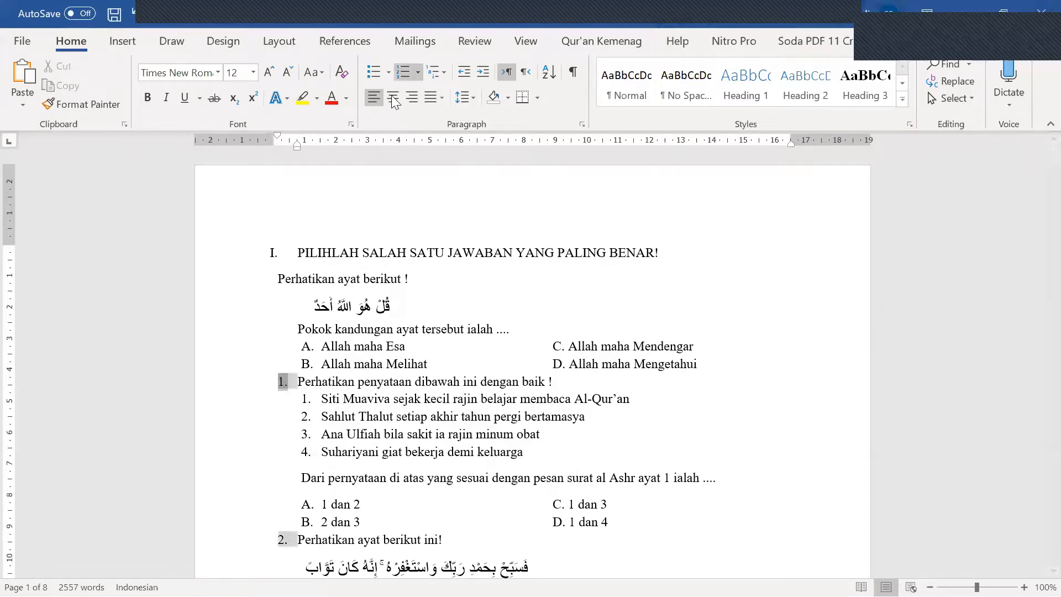
{"action": "left_click", "coordinate": [404, 73]}
{"action": "scroll", "coordinate": [313, 418], "scroll_direction": "down", "scroll_amount": 2}
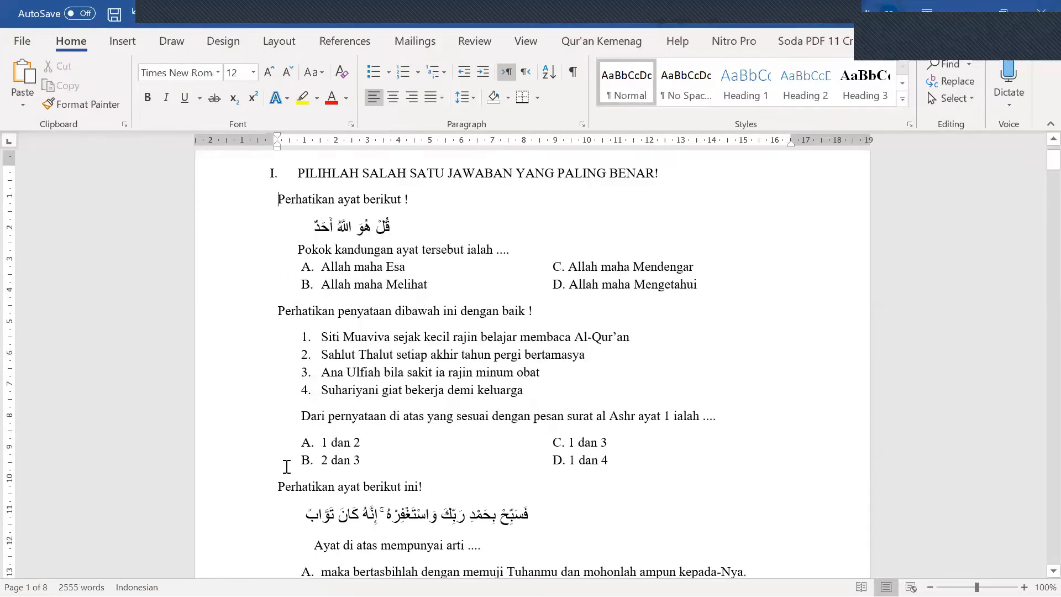
{"action": "scroll", "coordinate": [313, 442], "scroll_direction": "up", "scroll_amount": 1}
{"action": "scroll", "coordinate": [314, 442], "scroll_direction": "up", "scroll_amount": 1}
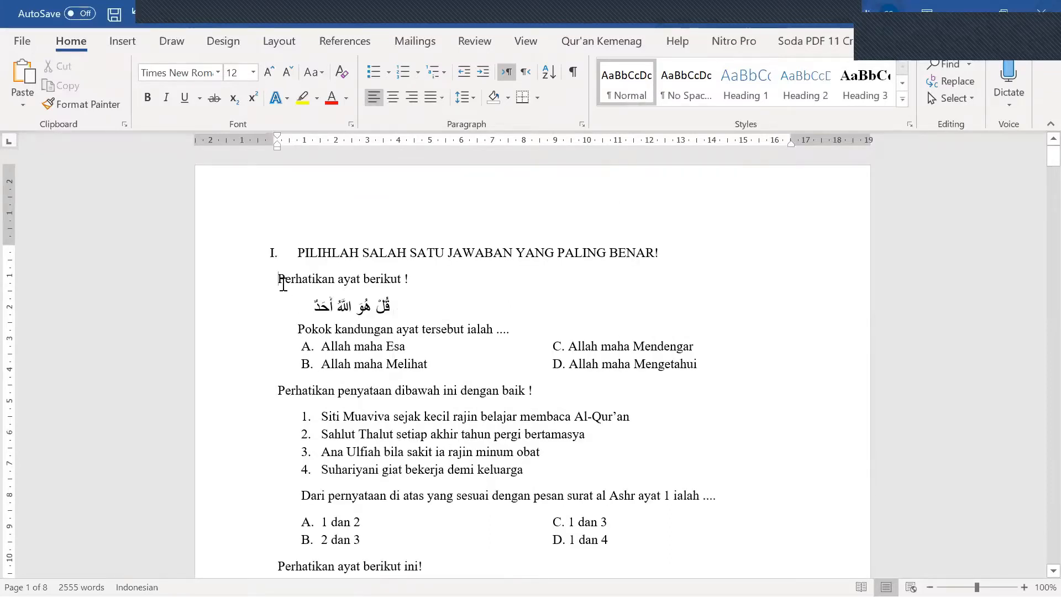
{"action": "left_click_drag", "start_coordinate": [278, 278], "coordinate": [533, 327]}
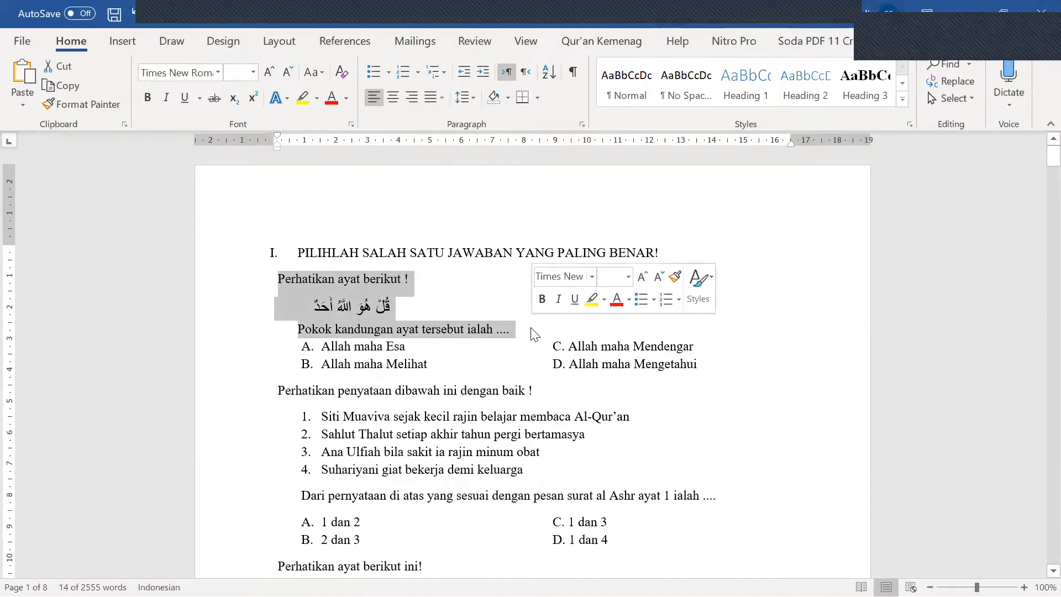
{"action": "left_click", "coordinate": [349, 328]}
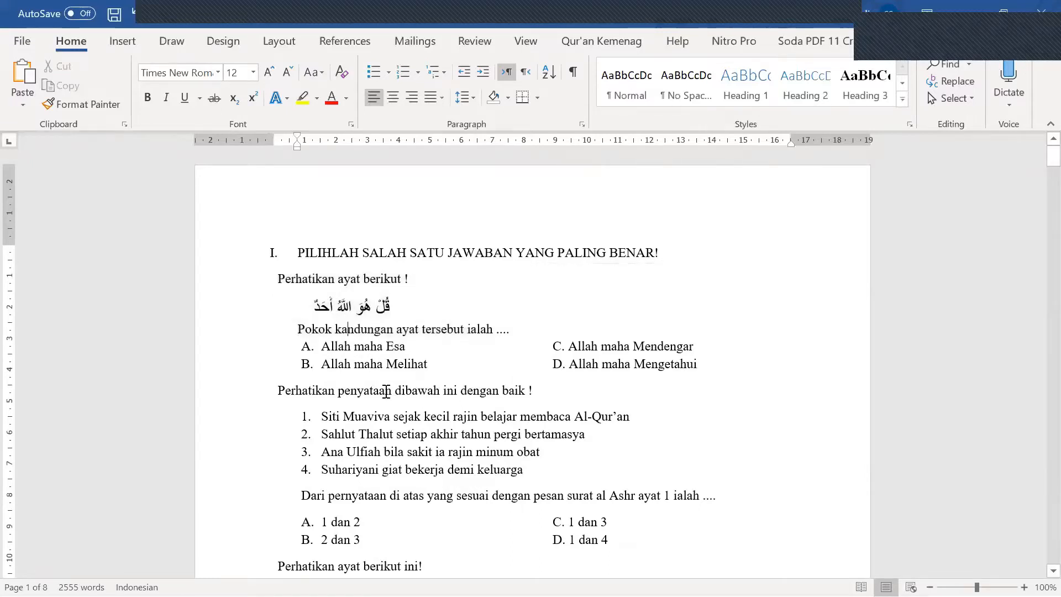
{"action": "left_click", "coordinate": [311, 315]}
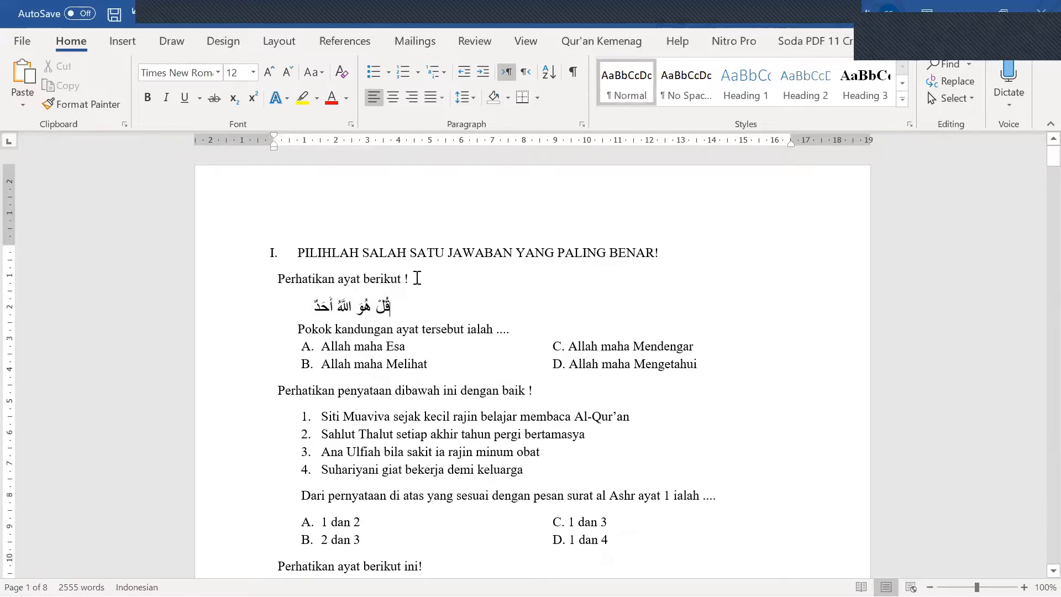
{"action": "left_click", "coordinate": [628, 286]}
Delete the first question's "Perhatikan ayat berikut !" line and join "Pokok kandungan ayat tersebut ialah ...." to the Arabic verse's line.
{"action": "left_click", "coordinate": [296, 306]}
{"action": "left_click_drag", "start_coordinate": [402, 306], "coordinate": [297, 286]}
{"action": "left_click", "coordinate": [396, 307]}
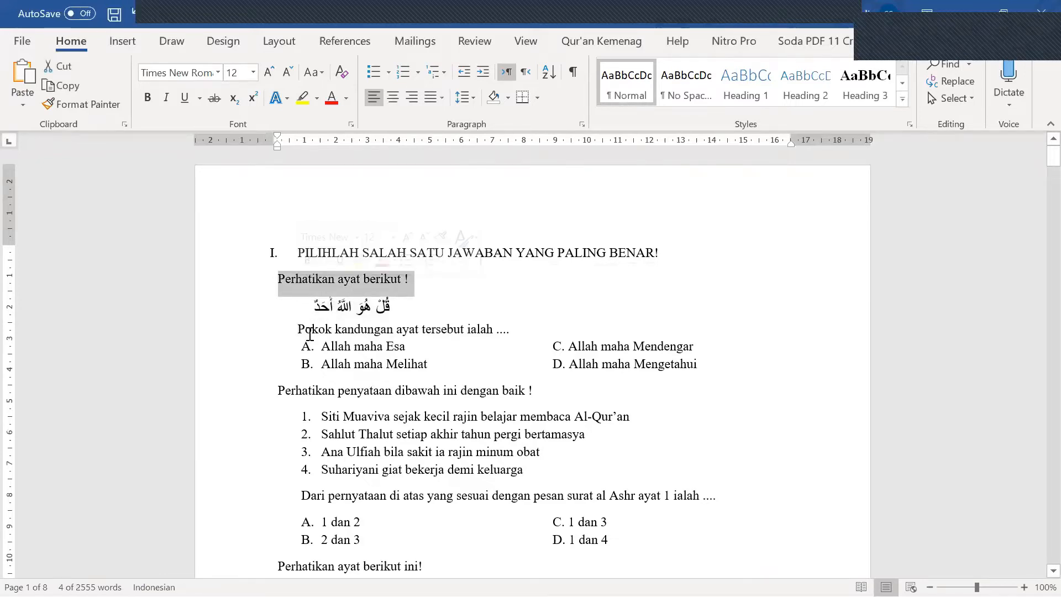
{"action": "key", "text": "BackSpace"}
{"action": "left_click", "coordinate": [292, 303]}
{"action": "key", "text": "BackSpace"}
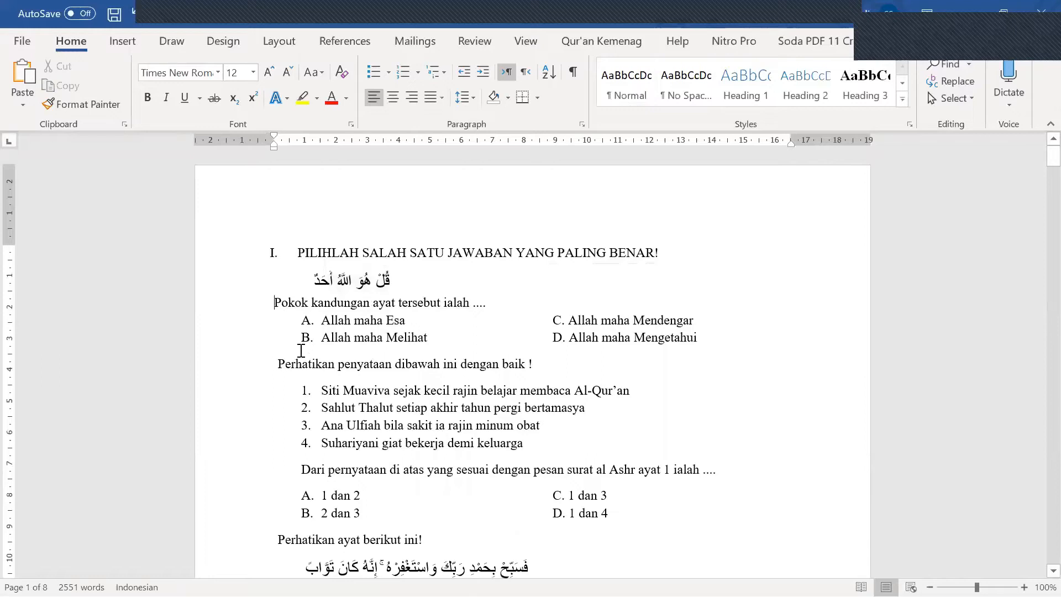
{"action": "key", "text": "BackSpace"}
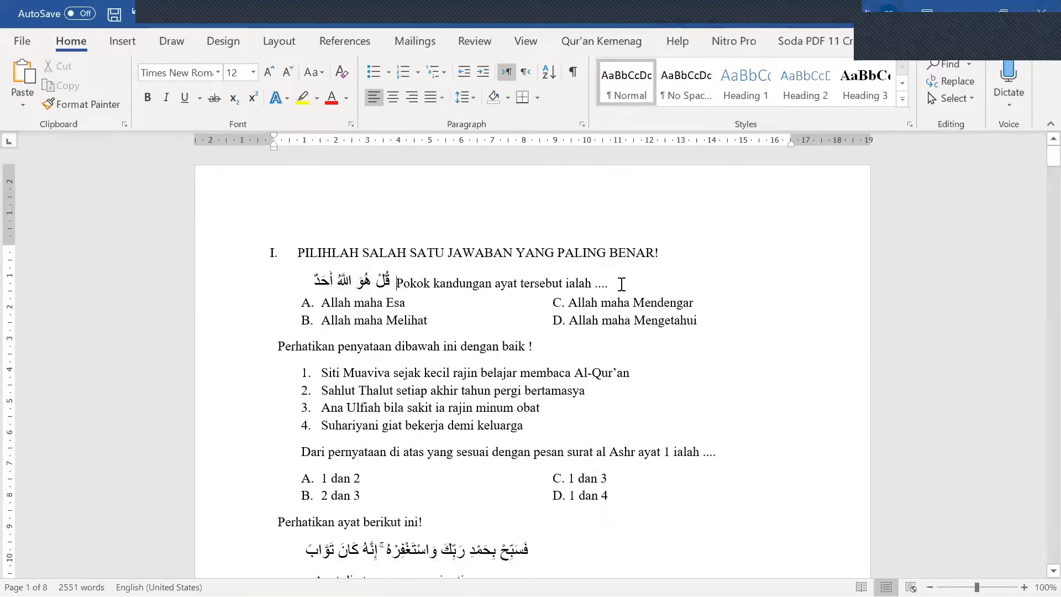
{"action": "left_click", "coordinate": [643, 288]}
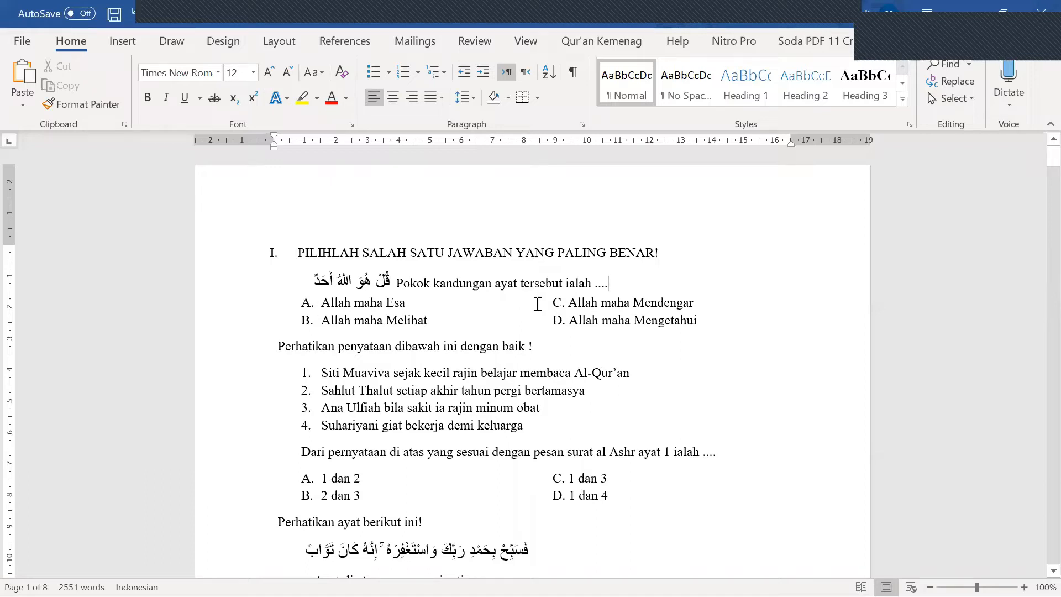
Replace the typed C. and D. labels in the first question with line breaks so every answer is its own lettered item.
{"action": "left_click", "coordinate": [567, 304]}
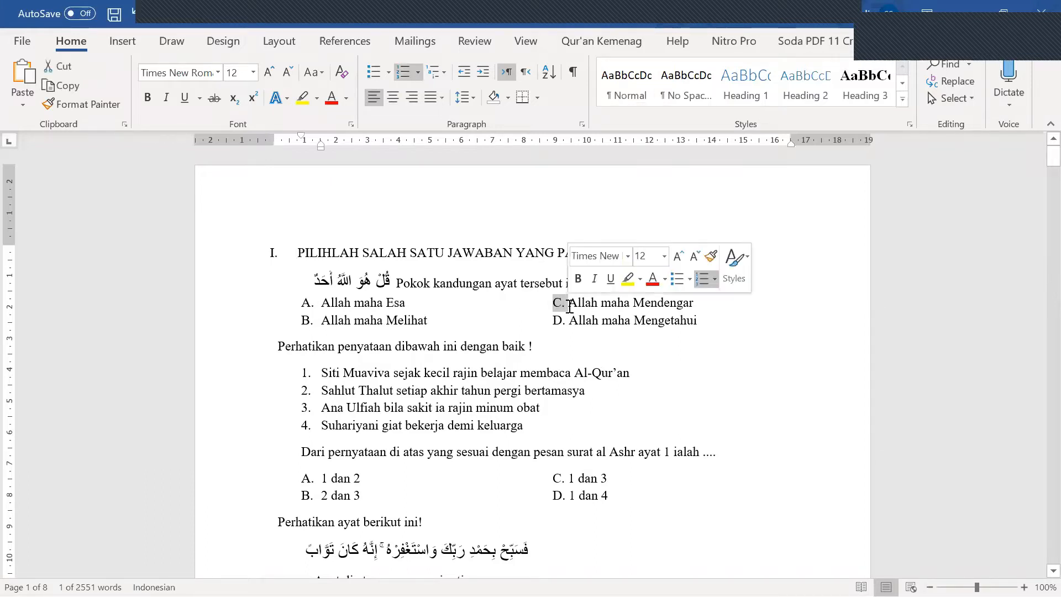
{"action": "key", "text": "Return"}
{"action": "left_click_drag", "start_coordinate": [553, 336], "coordinate": [569, 337]}
{"action": "key", "text": "Return"}
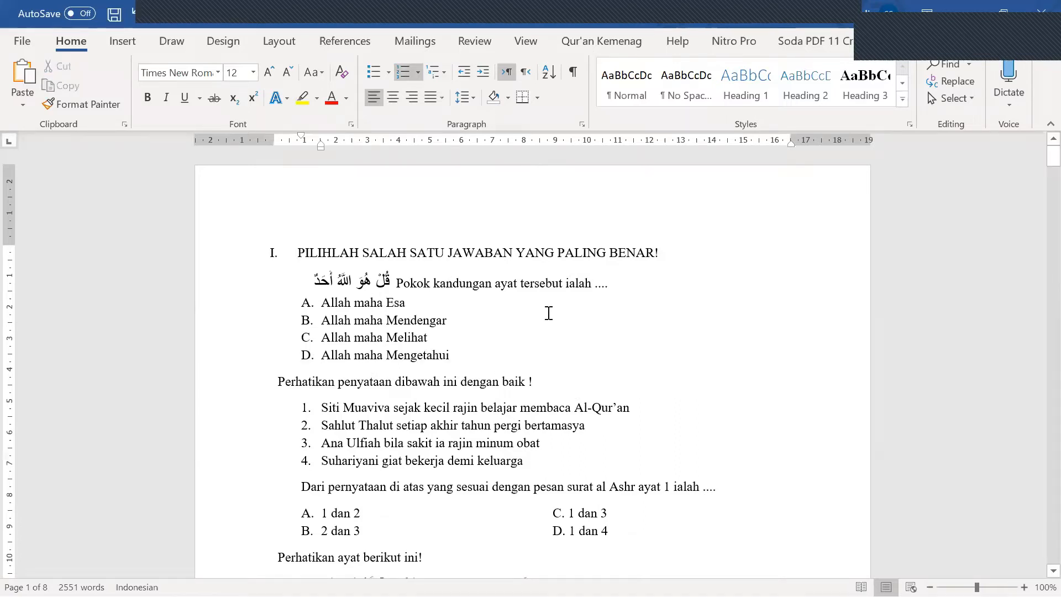
Examine the reformatted first question, checking its single-line question text and the four lettered answer choices beneath it.
{"action": "left_click", "coordinate": [351, 339]}
{"action": "left_click_drag", "start_coordinate": [652, 285], "coordinate": [347, 281]}
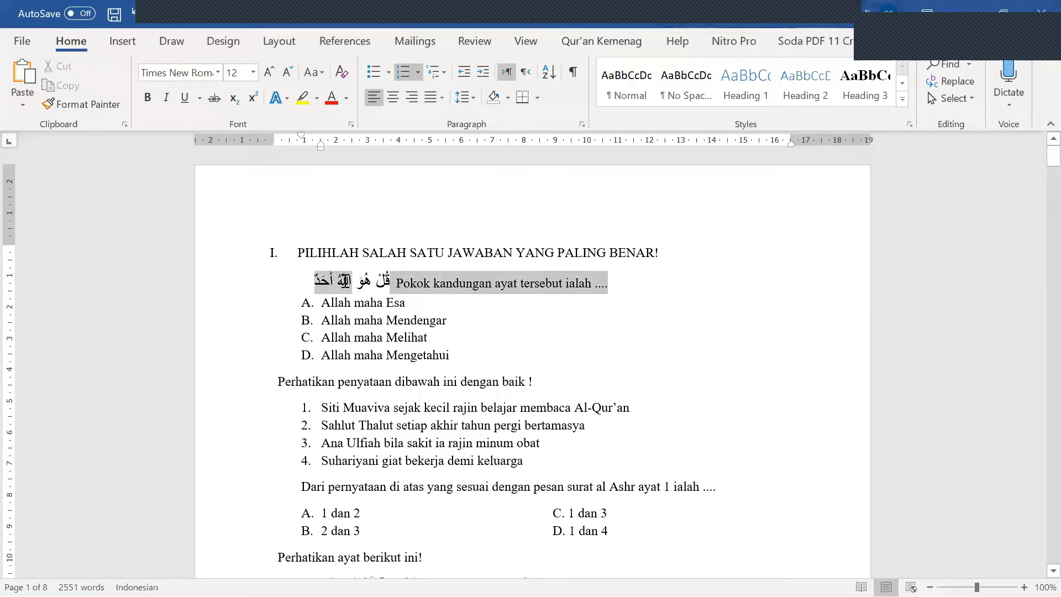
{"action": "left_click_drag", "start_coordinate": [456, 352], "coordinate": [334, 305]}
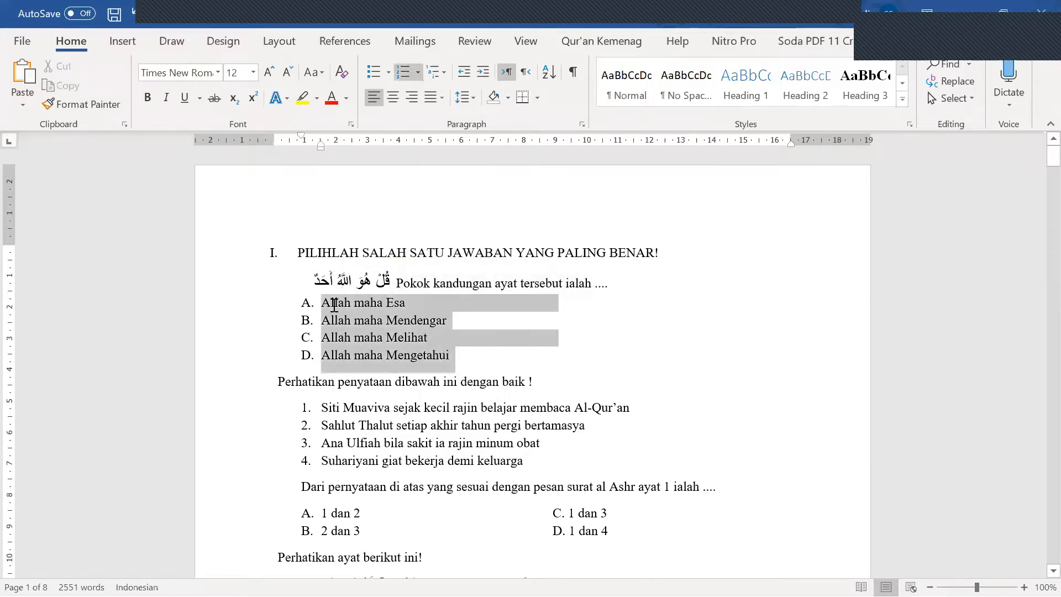
{"action": "left_click", "coordinate": [345, 334]}
{"action": "scroll", "coordinate": [352, 335], "scroll_direction": "down", "scroll_amount": 1}
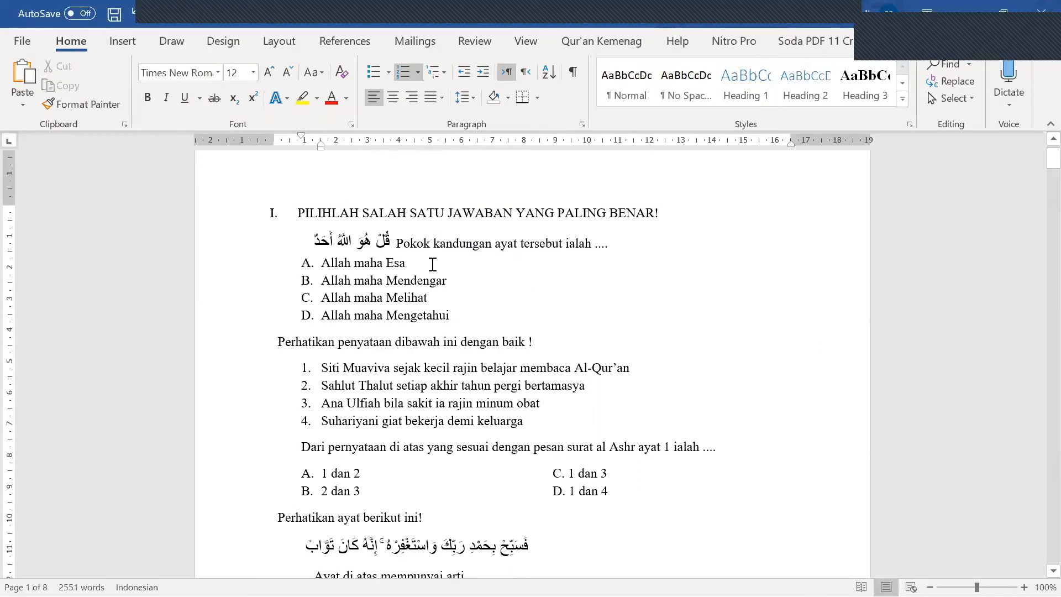
{"action": "left_click_drag", "start_coordinate": [462, 246], "coordinate": [464, 315]}
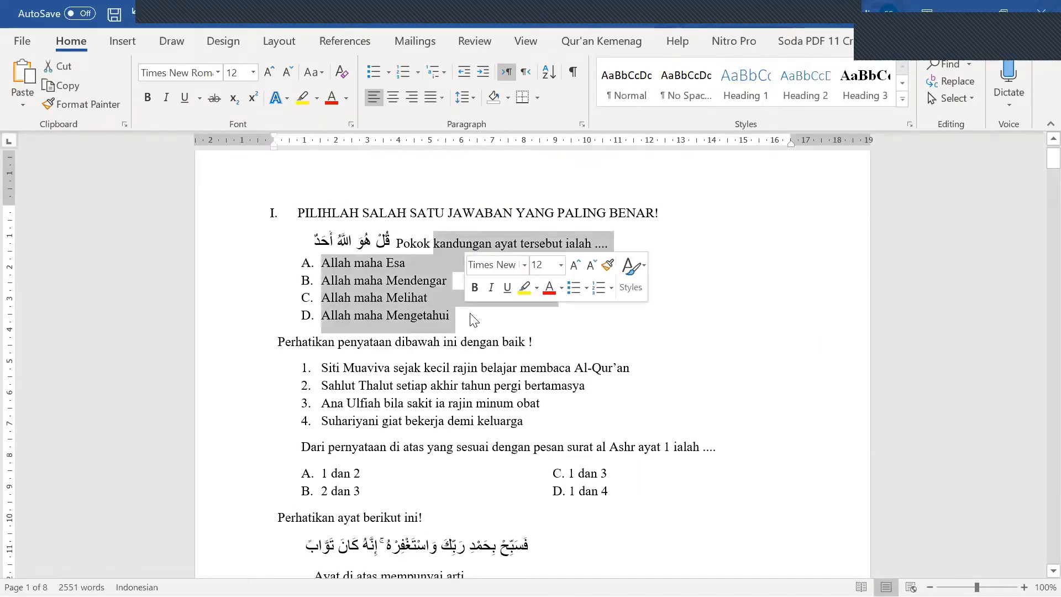
{"action": "scroll", "coordinate": [472, 316], "scroll_direction": "up", "scroll_amount": 1}
{"action": "left_click", "coordinate": [471, 358]}
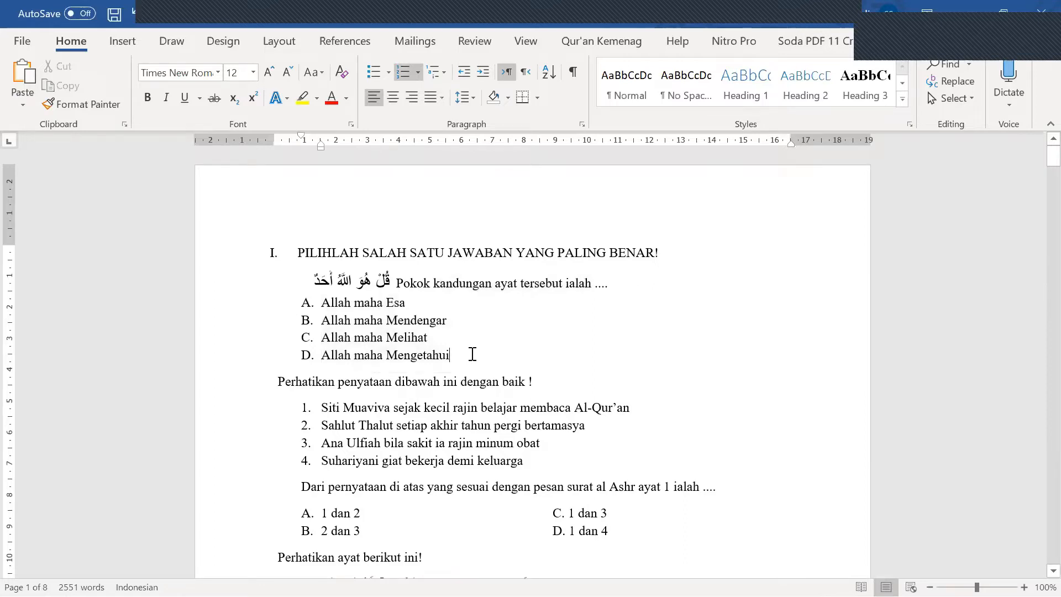
{"action": "left_click_drag", "start_coordinate": [462, 354], "coordinate": [341, 273]}
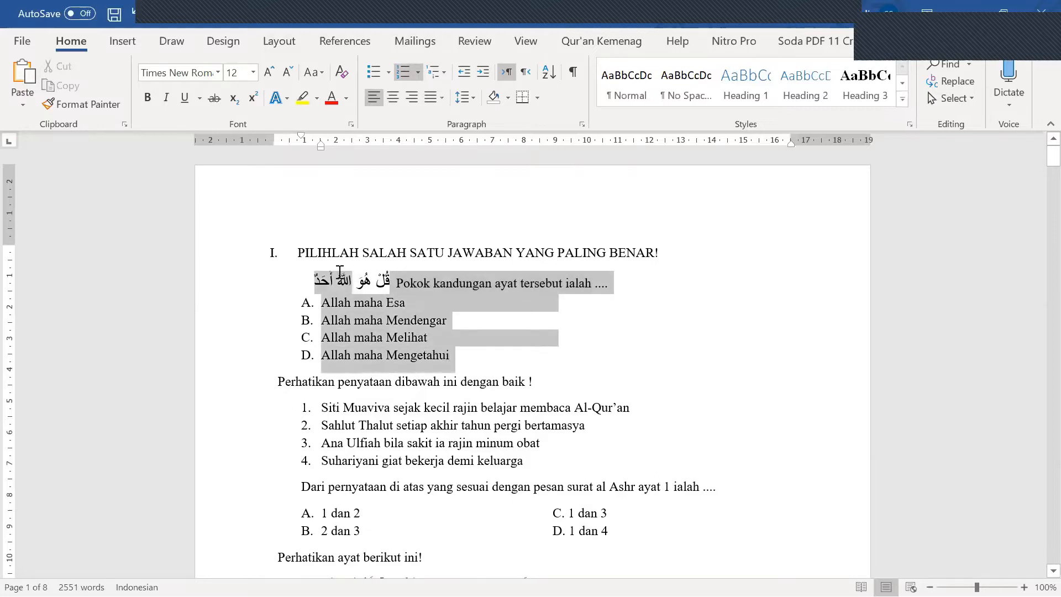
{"action": "left_click", "coordinate": [466, 345]}
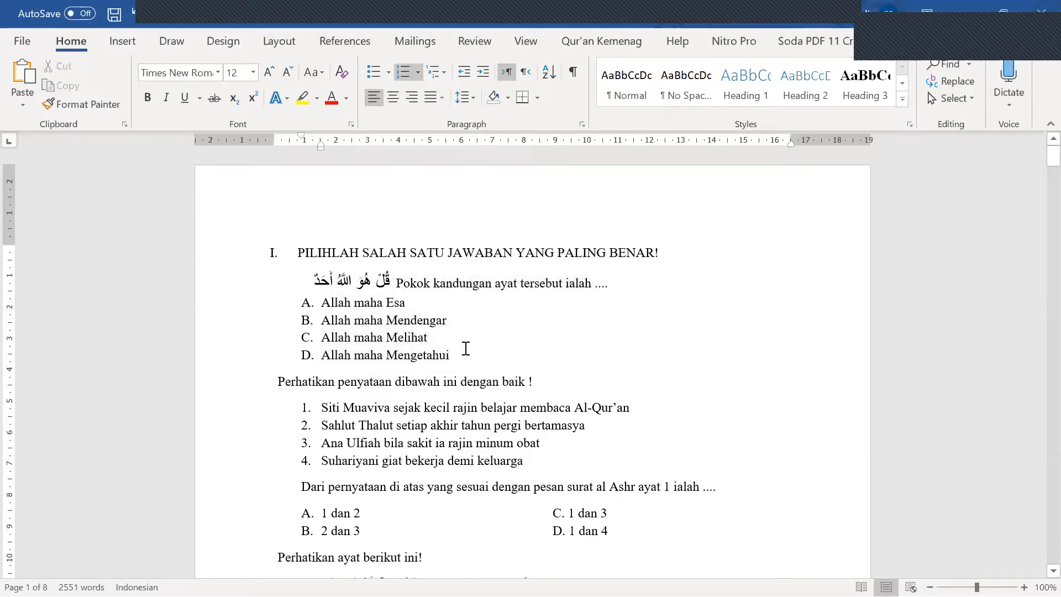
Examine the second question's introductory line, its four numbered statements and the "Dari pernyataan di atas" sentence.
{"action": "scroll", "coordinate": [365, 399], "scroll_direction": "down", "scroll_amount": 3}
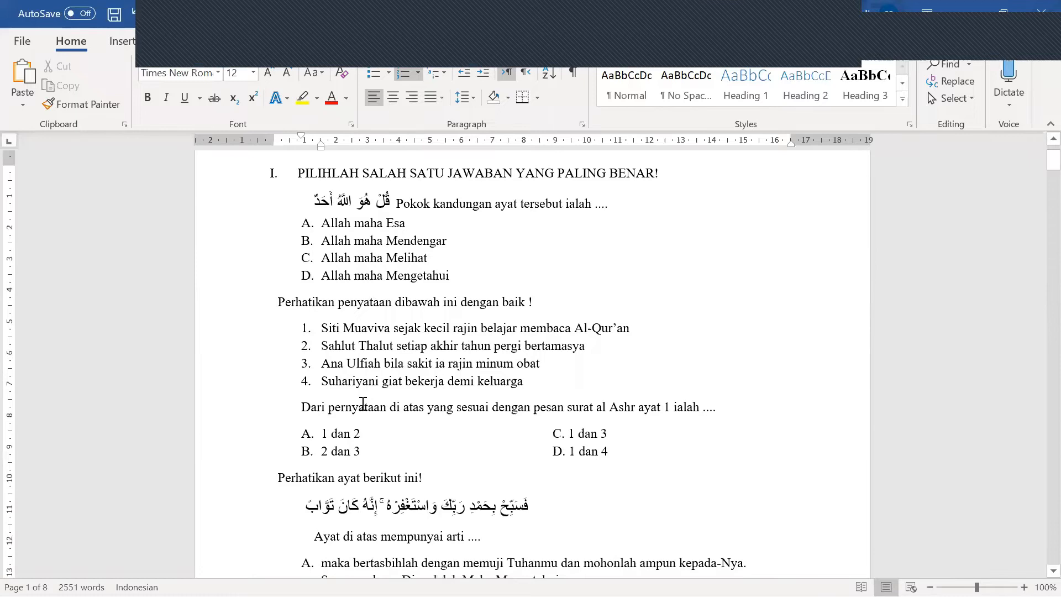
{"action": "left_click_drag", "start_coordinate": [279, 301], "coordinate": [423, 374]}
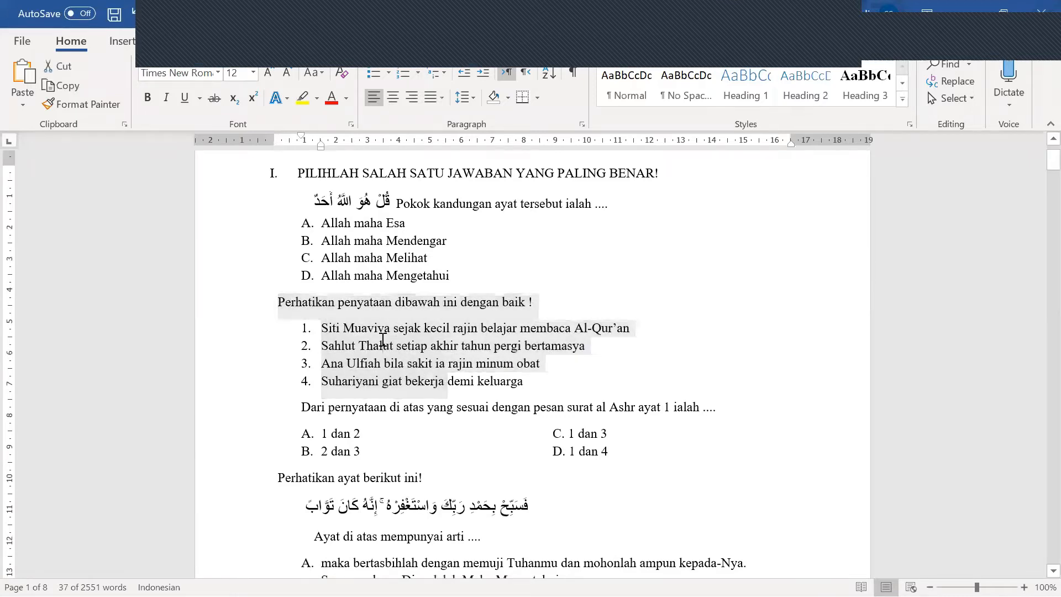
{"action": "left_click", "coordinate": [383, 339]}
{"action": "left_click", "coordinate": [279, 301]}
{"action": "left_click", "coordinate": [327, 329]}
{"action": "left_click", "coordinate": [330, 346]}
{"action": "left_click", "coordinate": [336, 364]}
{"action": "left_click", "coordinate": [338, 381]}
{"action": "left_click", "coordinate": [336, 406]}
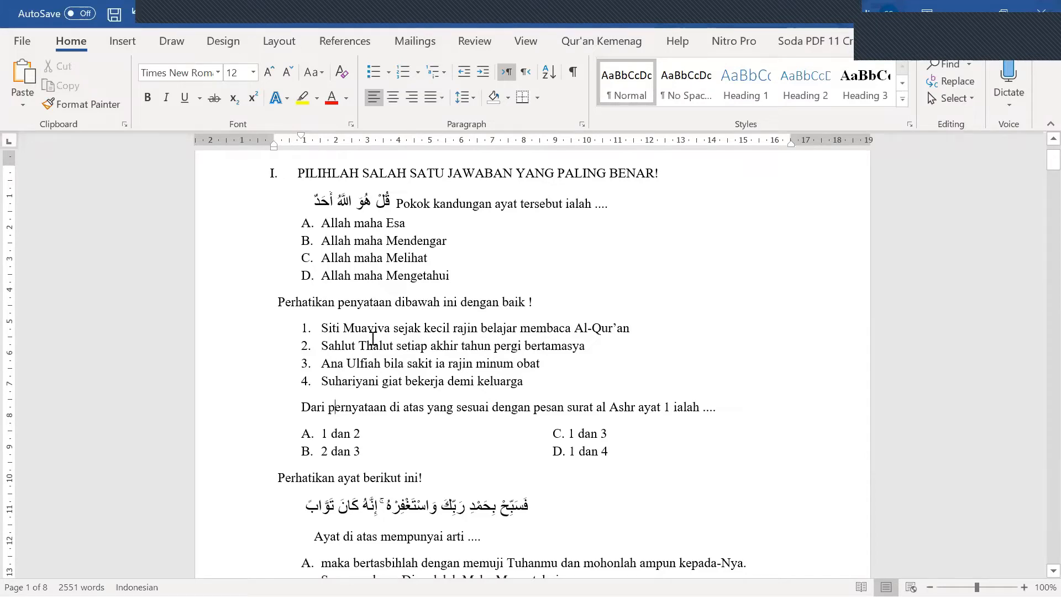
{"action": "left_click_drag", "start_coordinate": [517, 381], "coordinate": [330, 330]}
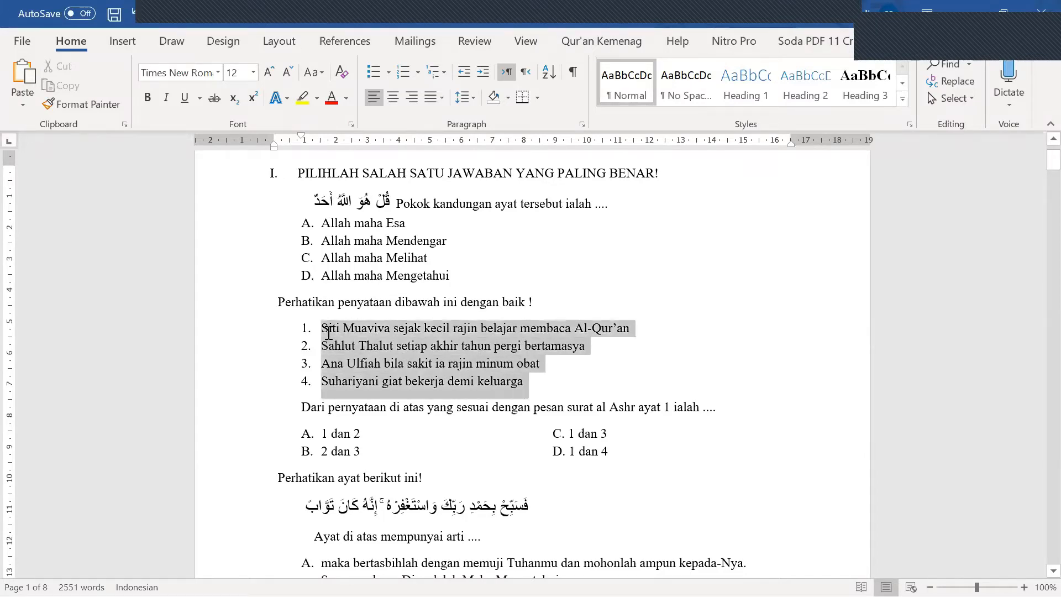
{"action": "left_click", "coordinate": [364, 339]}
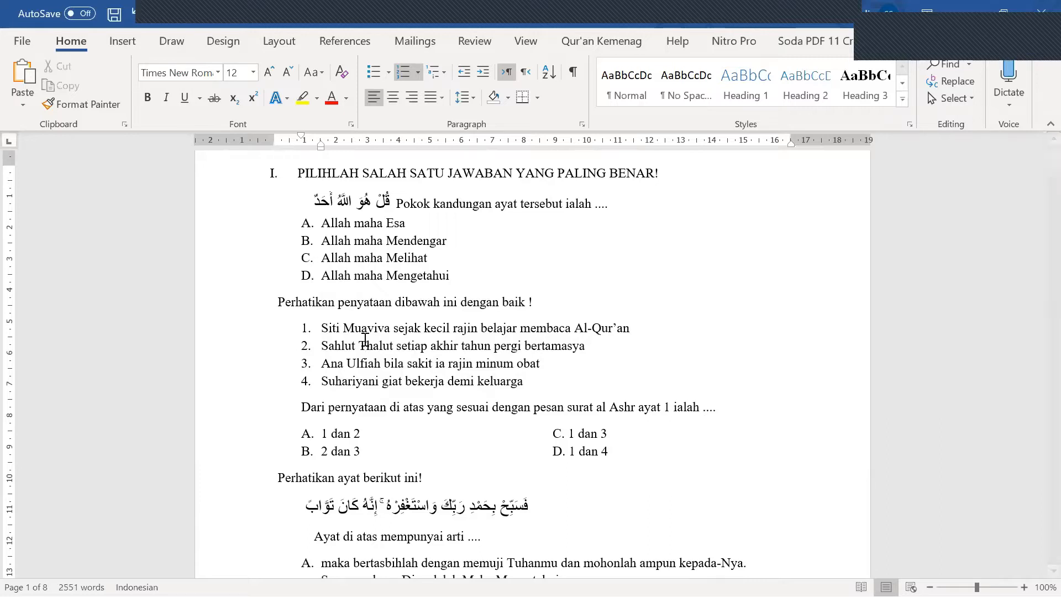
{"action": "left_click_drag", "start_coordinate": [479, 384], "coordinate": [322, 329]}
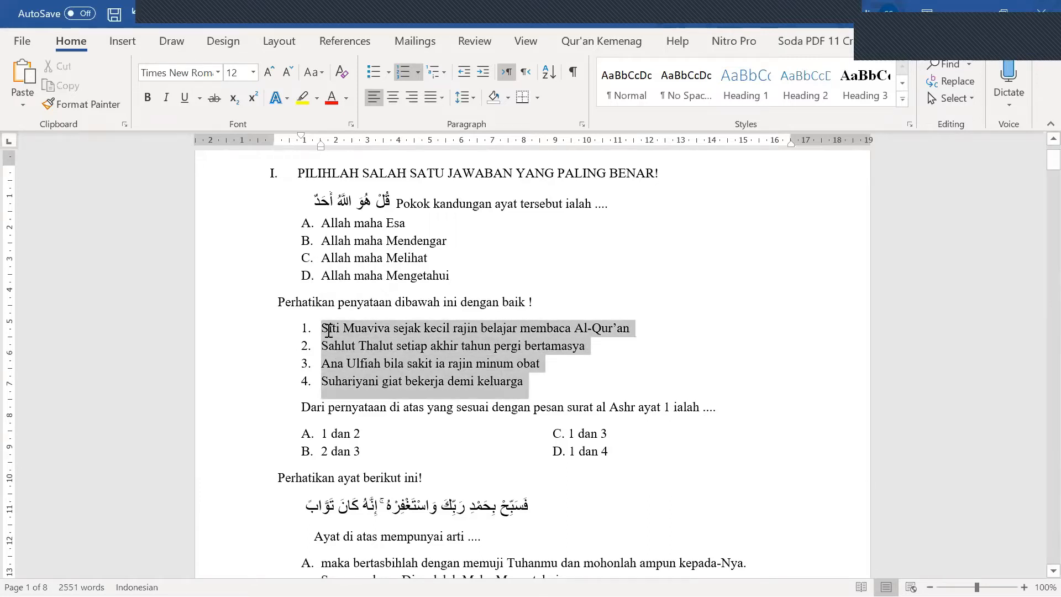
{"action": "left_click", "coordinate": [476, 363]}
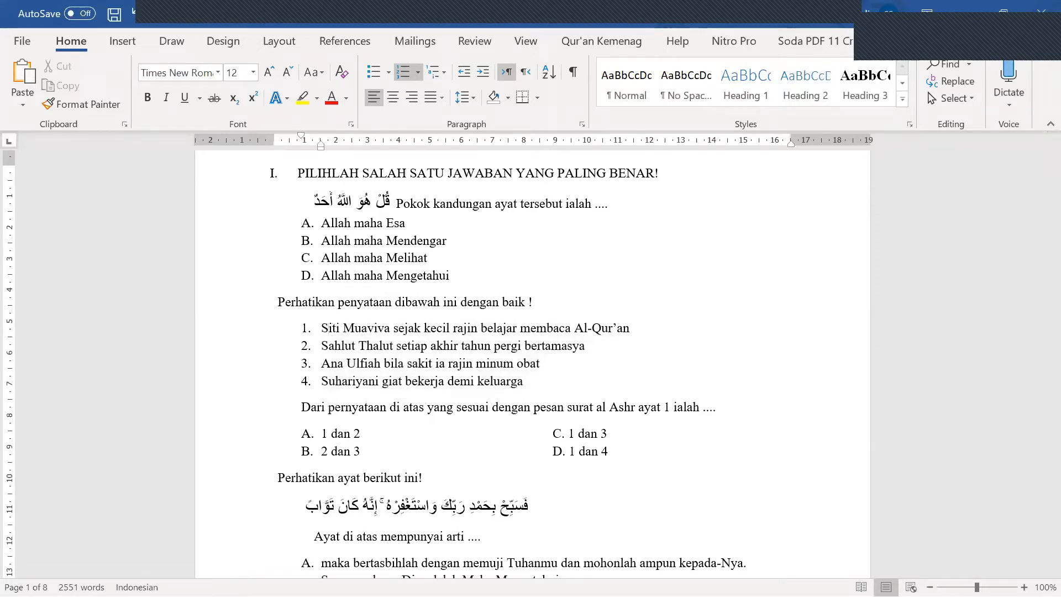
Launch FastStone Capture, take a screenshot and crop it to the second question's four numbered statements.
{"action": "key", "text": "super"}
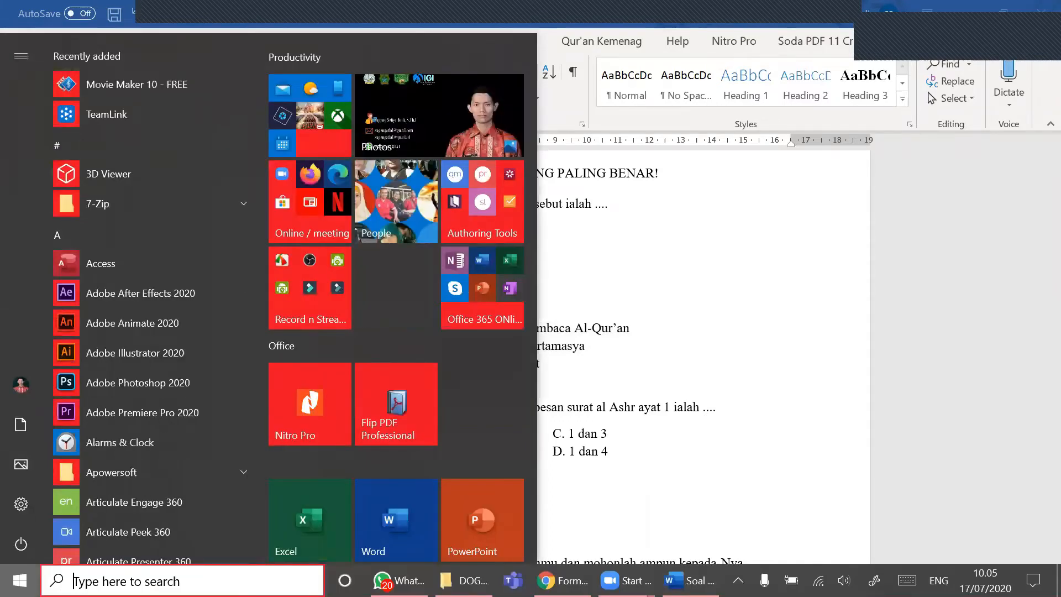
{"action": "type", "text": "fast"}
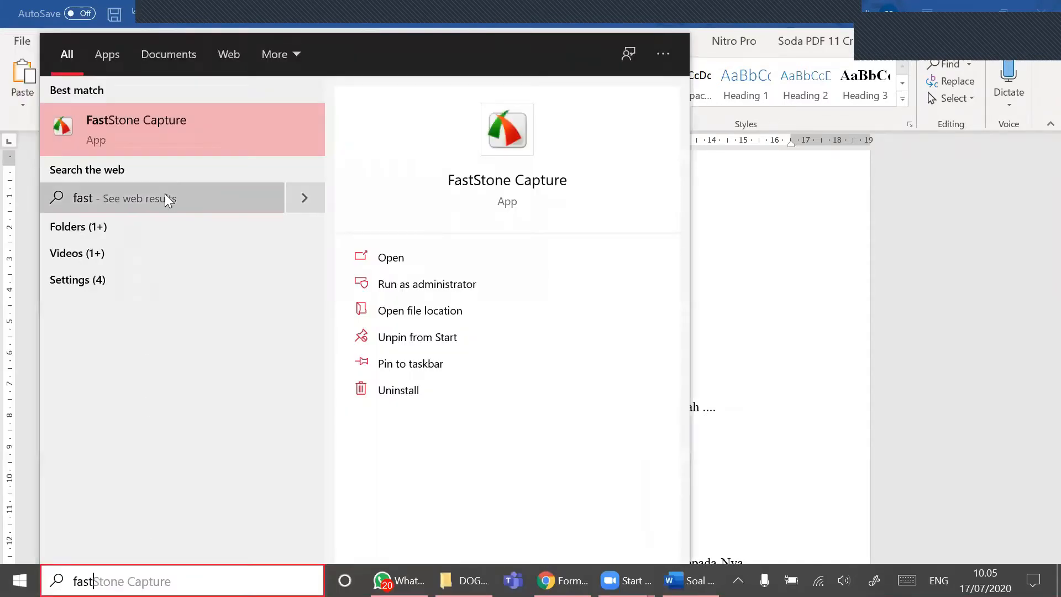
{"action": "left_click", "coordinate": [137, 132]}
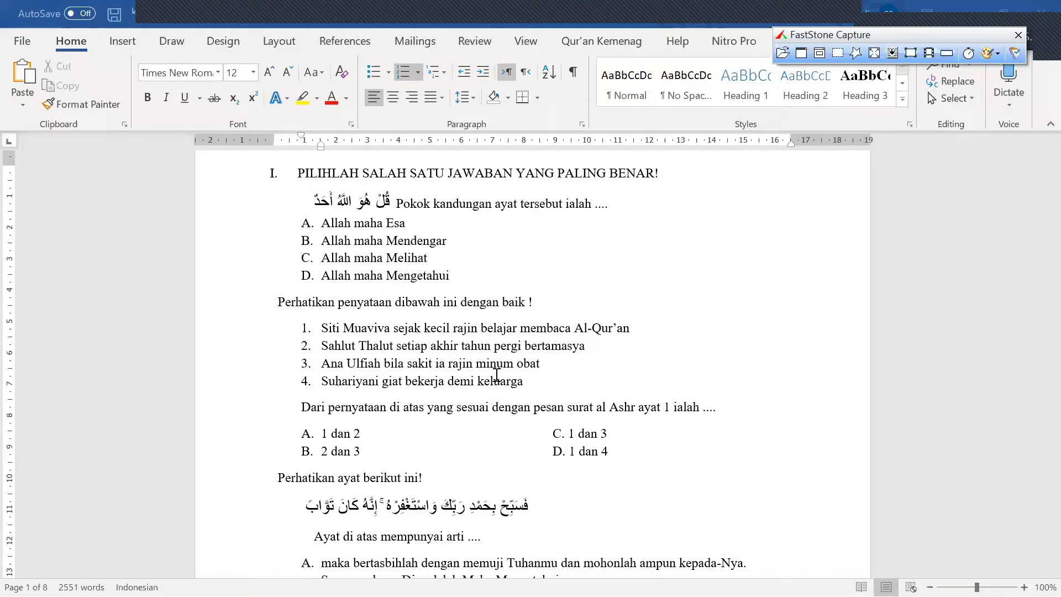
{"action": "key", "text": "Print"}
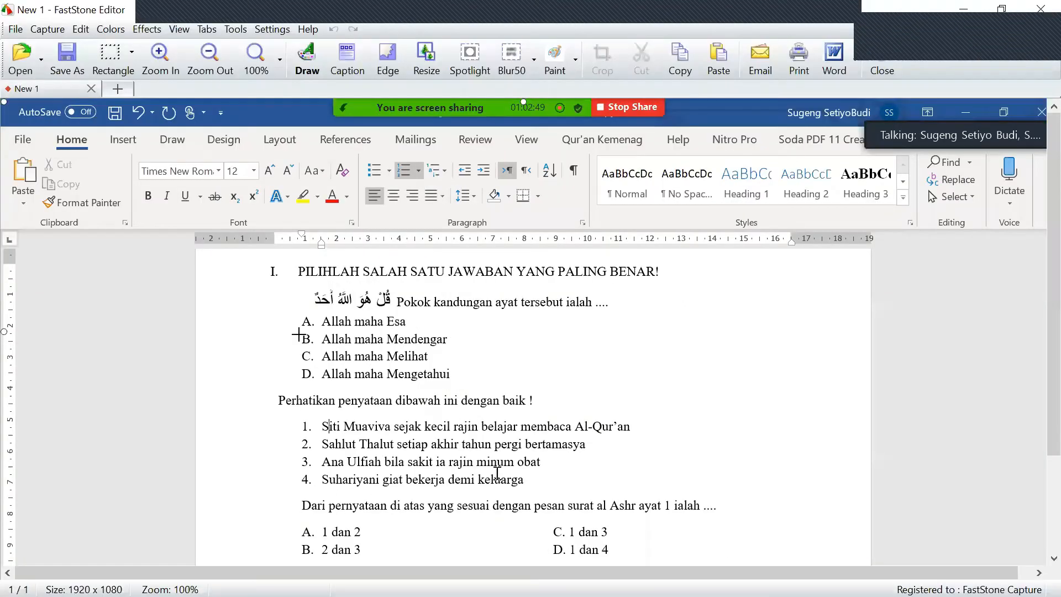
{"action": "left_click_drag", "start_coordinate": [289, 328], "coordinate": [647, 407]}
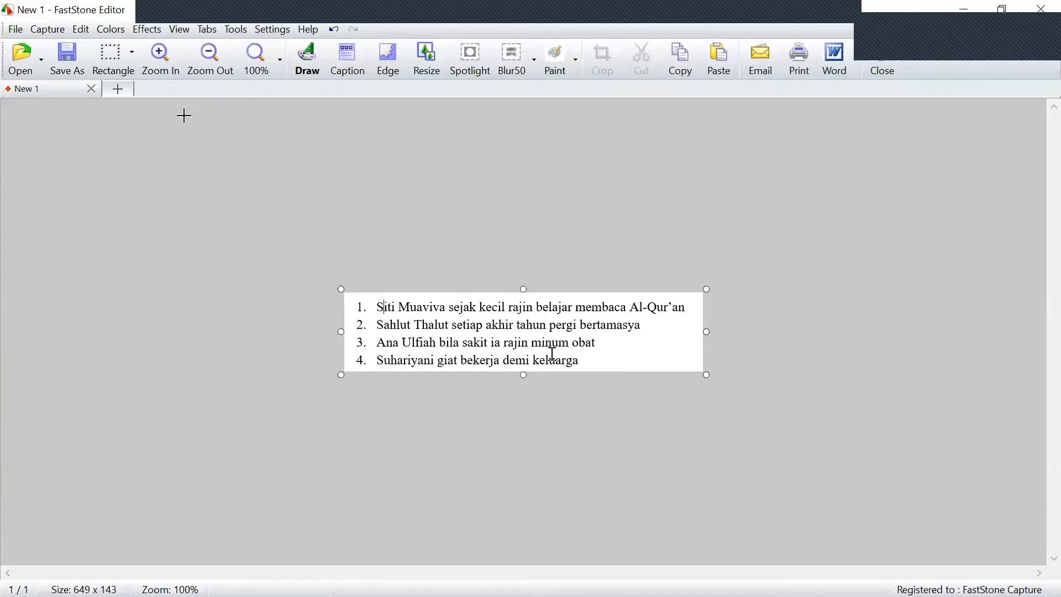
Save the cropped statements image in PNG format as 2.1 in the DOGMIT Jember folder.
{"action": "left_click", "coordinate": [79, 67]}
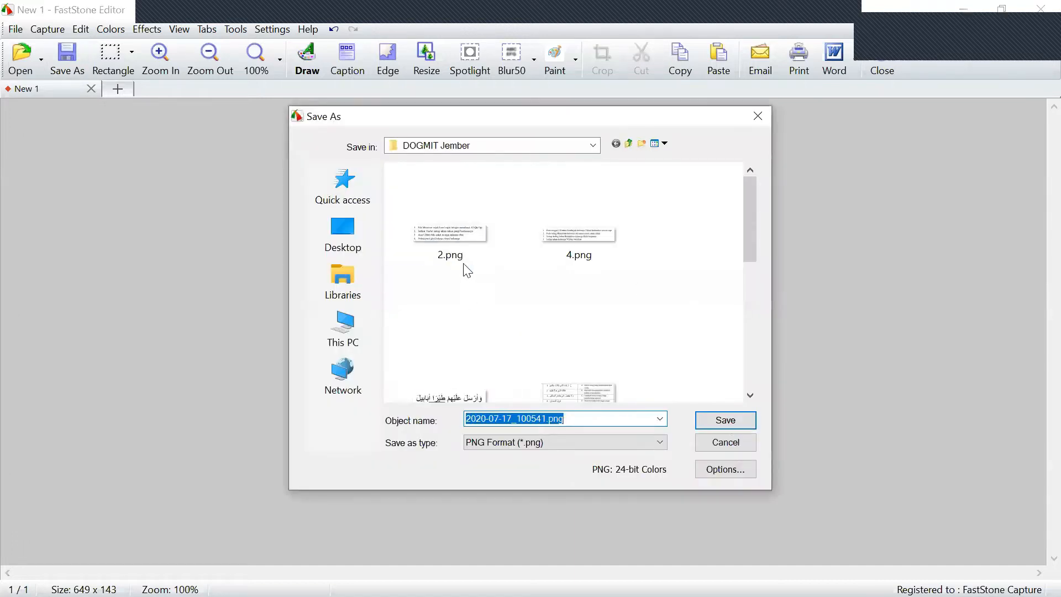
{"action": "left_click", "coordinate": [466, 261]}
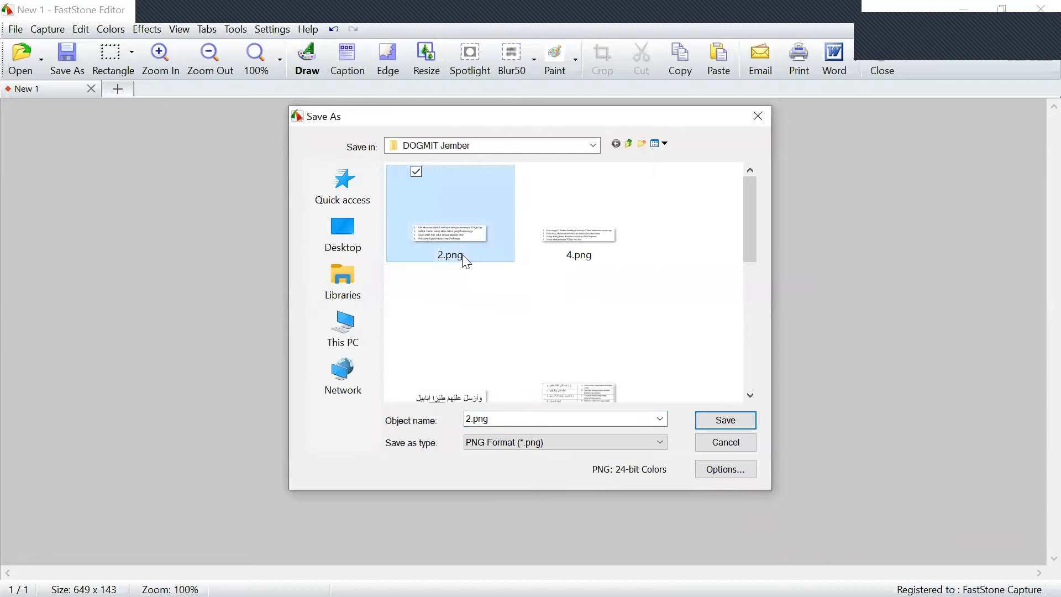
{"action": "left_click", "coordinate": [473, 423]}
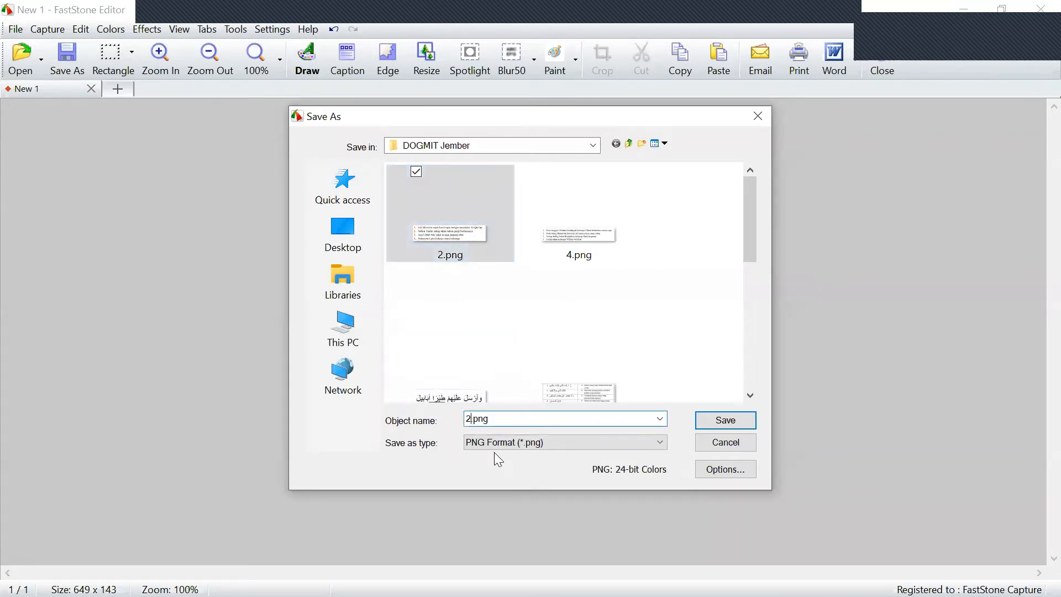
{"action": "type", "text": ".1"}
{"action": "left_click", "coordinate": [748, 420]}
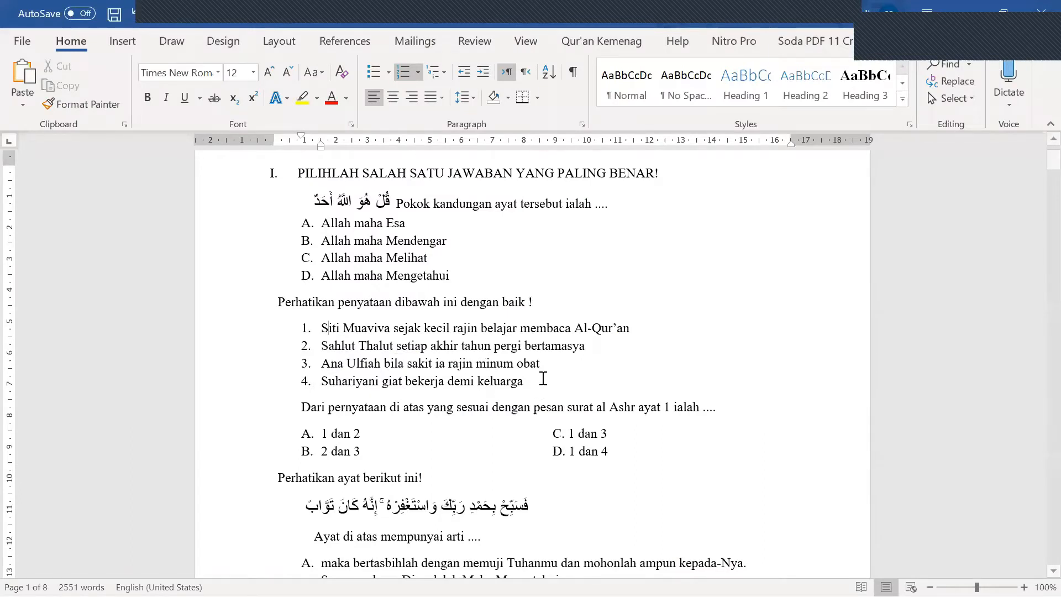
Delete the second question's four numbered statements and join the "Dari pernyataan di atas" sentence to the "Perhatikan penyataan dibawah ini" line.
{"action": "left_click", "coordinate": [491, 346]}
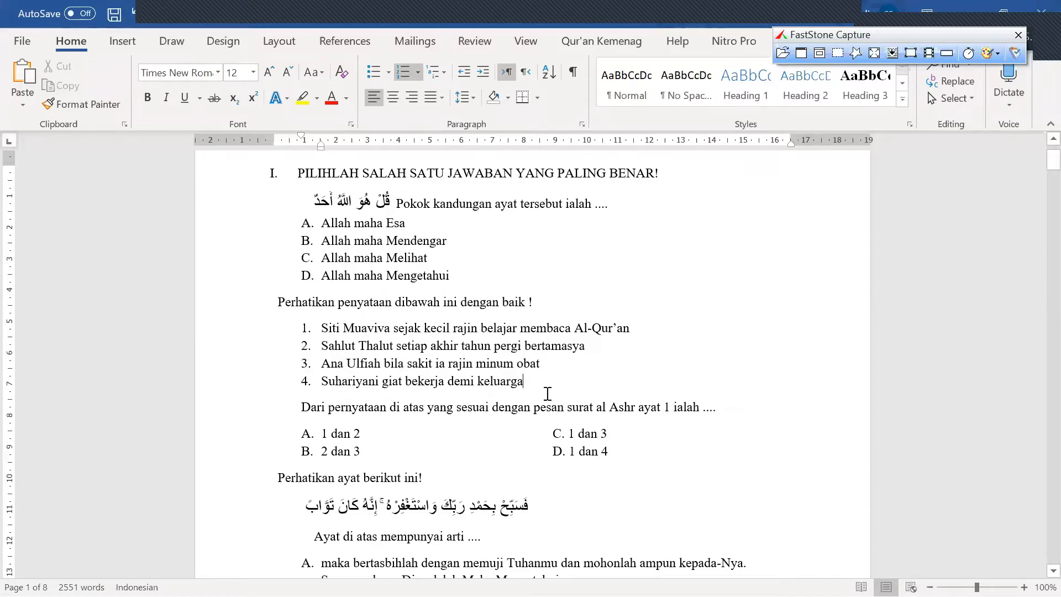
{"action": "left_click_drag", "start_coordinate": [530, 381], "coordinate": [329, 336]}
{"action": "key", "text": "Delete"}
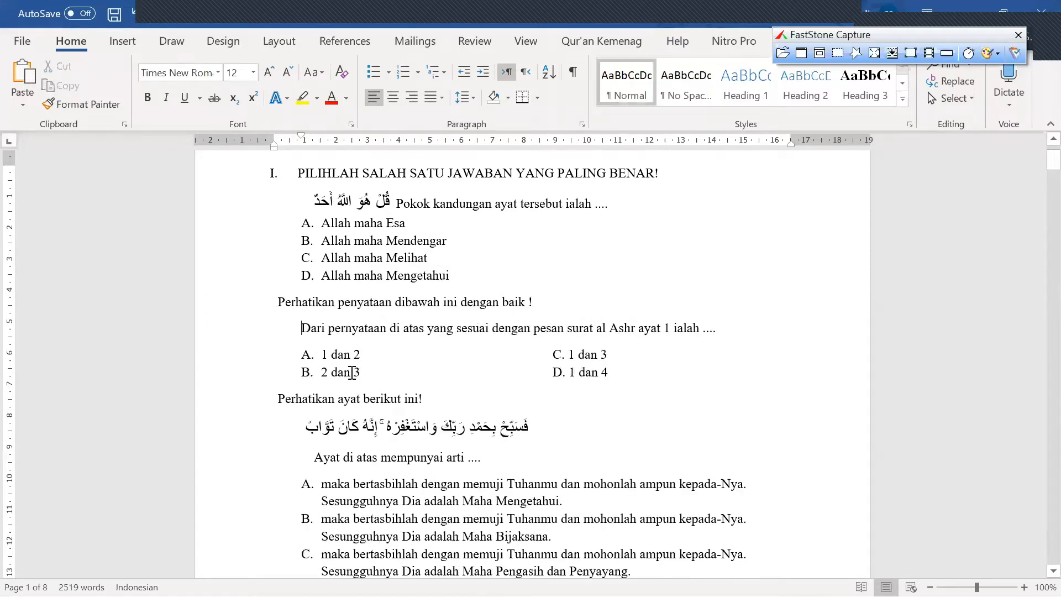
{"action": "key", "text": "BackSpace"}
{"action": "key", "text": "BackSpace"}
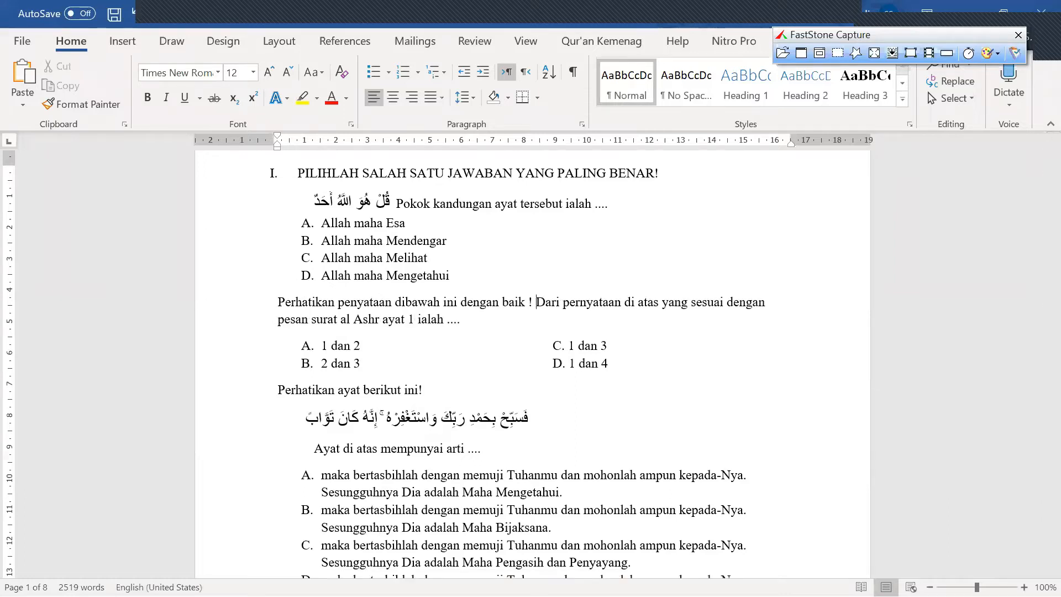
{"action": "left_click", "coordinate": [460, 323]}
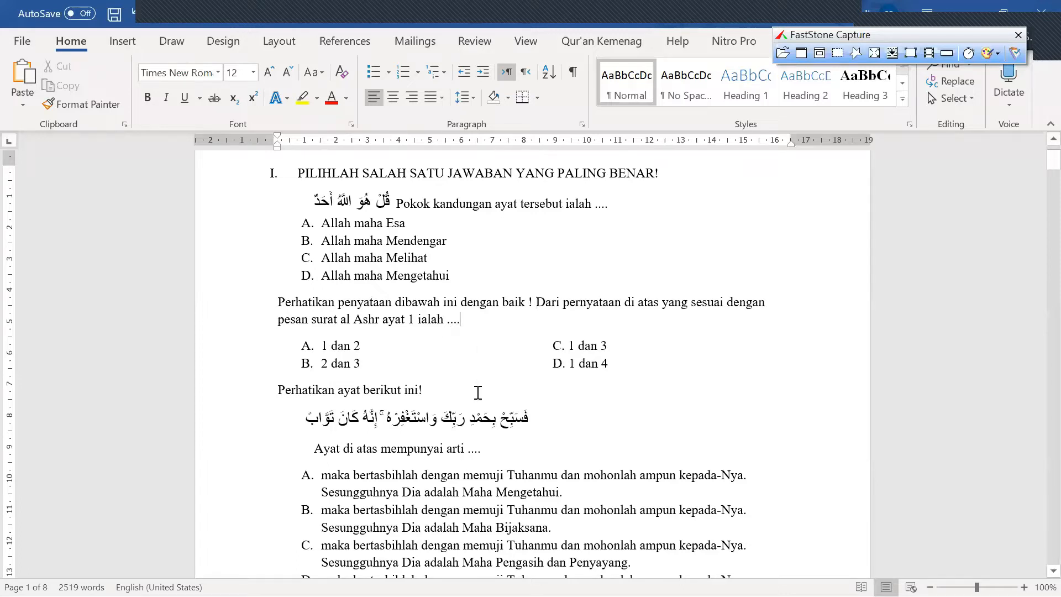
Replace the typed C. and D. labels in the second question with line breaks so every answer is its own lettered item.
{"action": "left_click", "coordinate": [567, 346]}
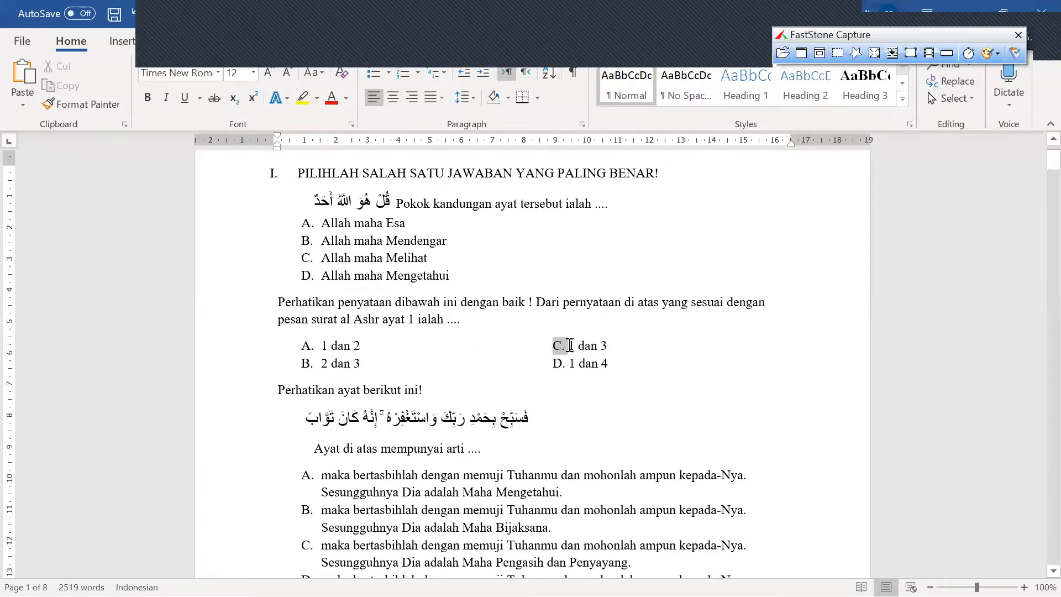
{"action": "key", "text": "Return"}
{"action": "left_click_drag", "start_coordinate": [553, 382], "coordinate": [571, 385]}
{"action": "key", "text": "Return"}
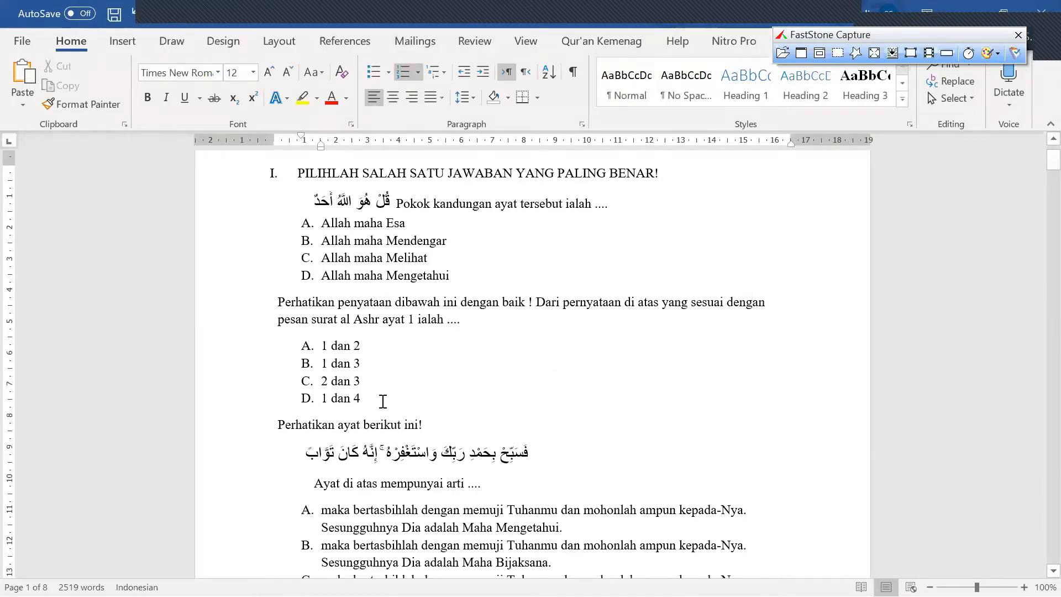
{"action": "left_click_drag", "start_coordinate": [381, 400], "coordinate": [366, 342]}
{"action": "left_click", "coordinate": [417, 399]}
Delete the verse and translation table in question 6 and join "Pasangan yang tepat dari tabel di atas adalah" to "Perhatikan tabel di bawah ini!".
{"action": "scroll", "coordinate": [423, 438], "scroll_direction": "down", "scroll_amount": 4}
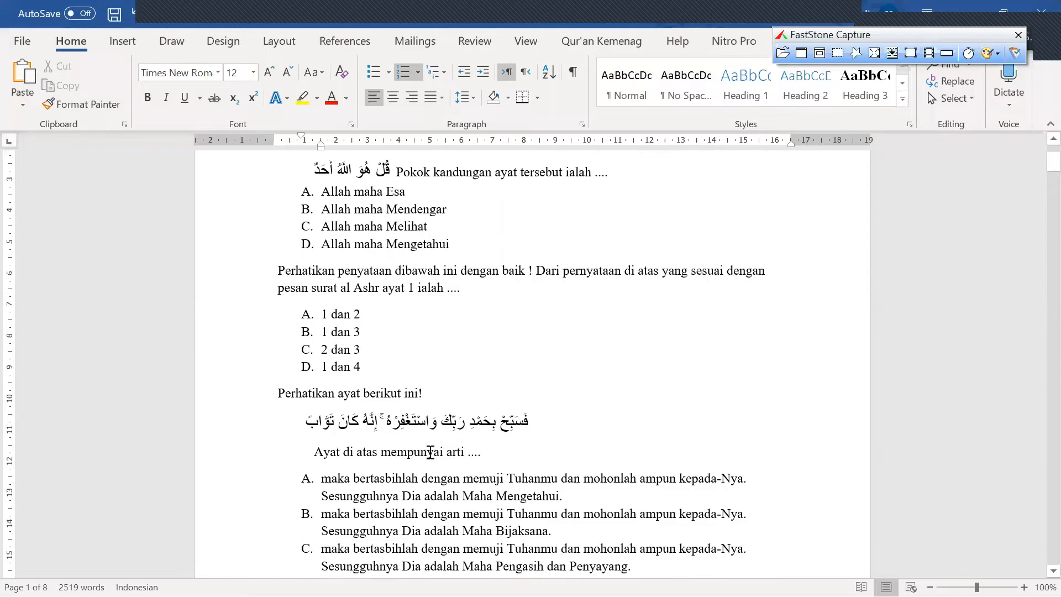
{"action": "scroll", "coordinate": [384, 344], "scroll_direction": "down", "scroll_amount": 1}
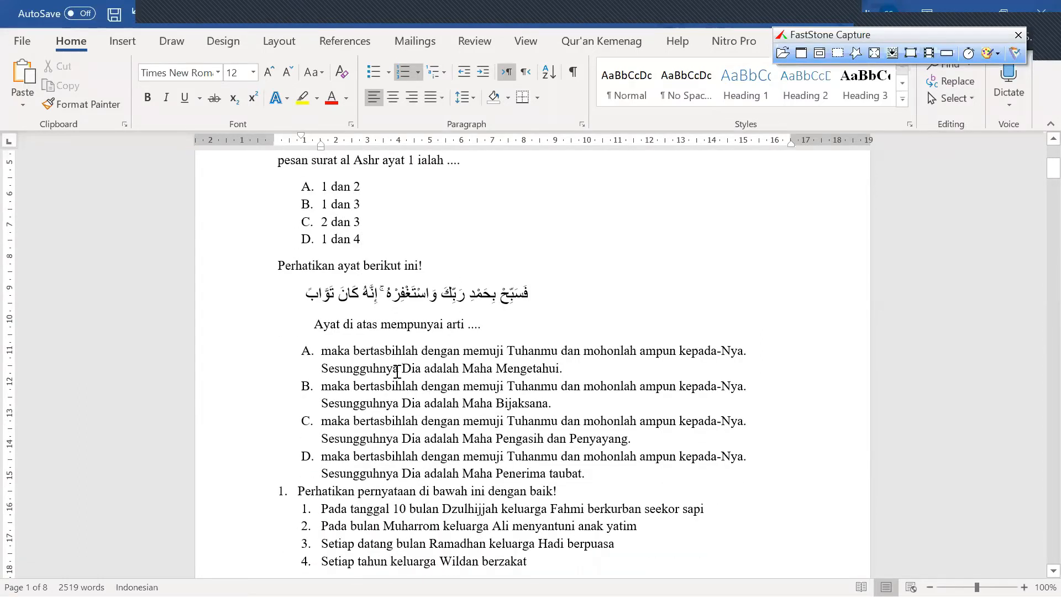
{"action": "scroll", "coordinate": [397, 371], "scroll_direction": "down", "scroll_amount": 4}
{"action": "scroll", "coordinate": [398, 371], "scroll_direction": "down", "scroll_amount": 6}
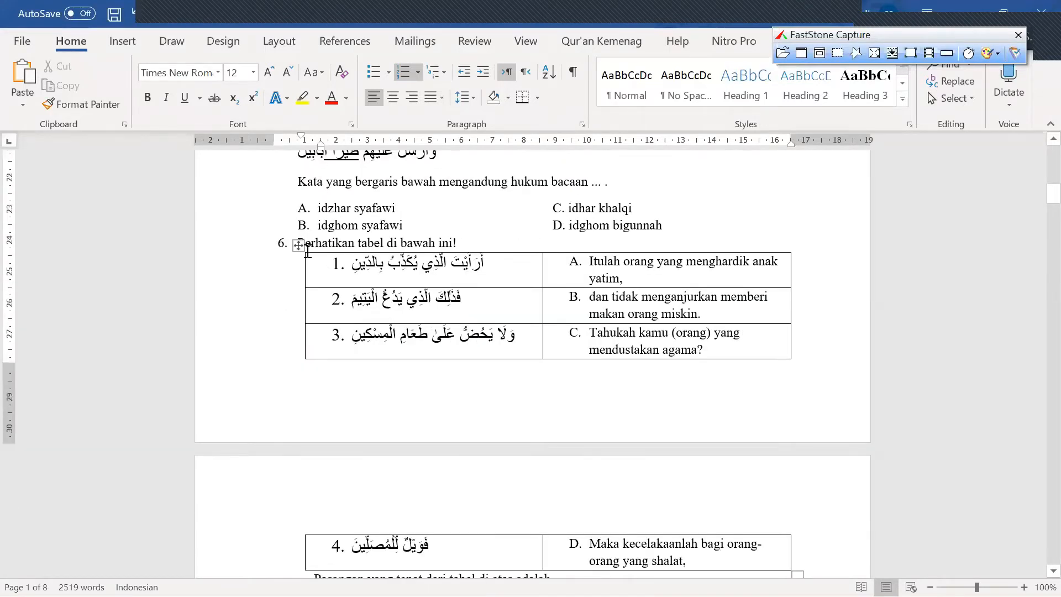
{"action": "mouse_move", "coordinate": [308, 260]}
{"action": "left_mouse_down"}
{"action": "mouse_move", "coordinate": [343, 337]}
{"action": "mouse_move", "coordinate": [635, 345]}
{"action": "left_mouse_up"}
{"action": "scroll", "coordinate": [636, 345], "scroll_direction": "down", "scroll_amount": 1}
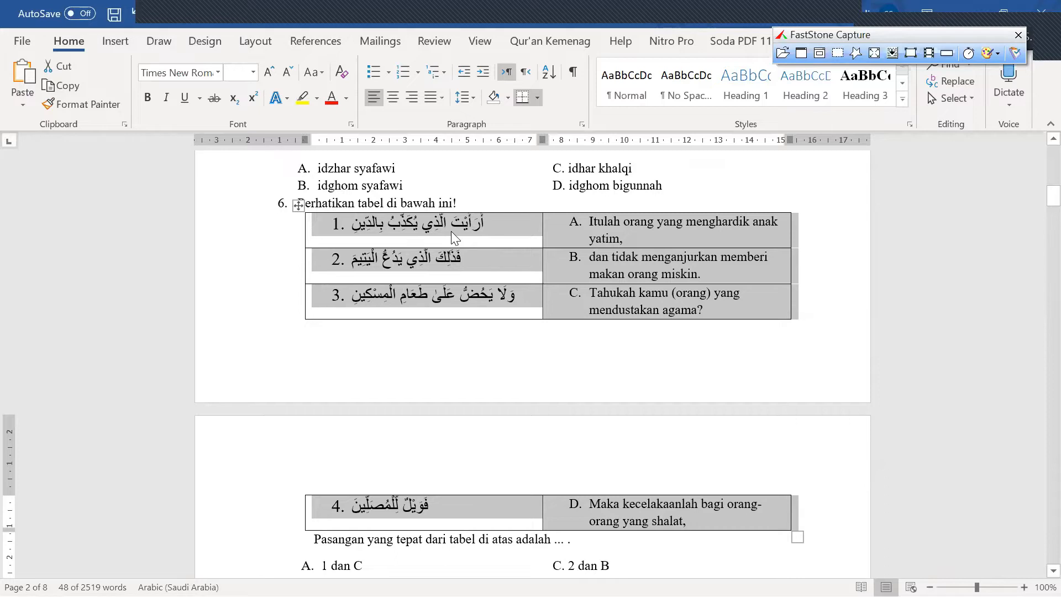
{"action": "key", "text": "BackSpace"}
{"action": "key", "text": "BackSpace"}
{"action": "key", "text": "BackSpace"}
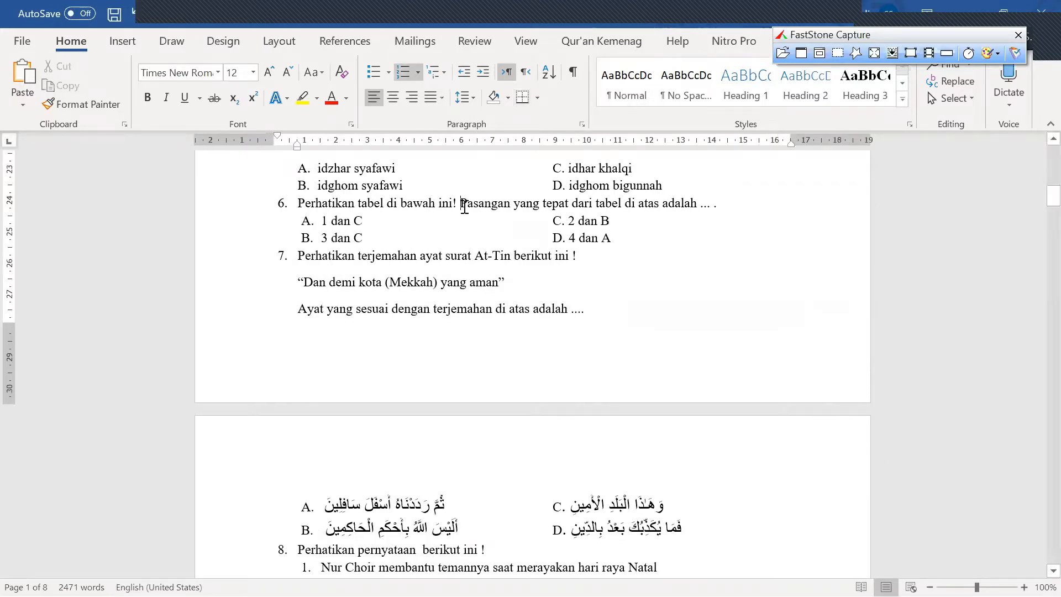
Replace the typed C. and D. labels in question 6 with line breaks so its answers form one lettered list.
{"action": "left_click_drag", "start_coordinate": [552, 222], "coordinate": [569, 257]}
{"action": "key", "text": "Return"}
{"action": "key", "text": "Return"}
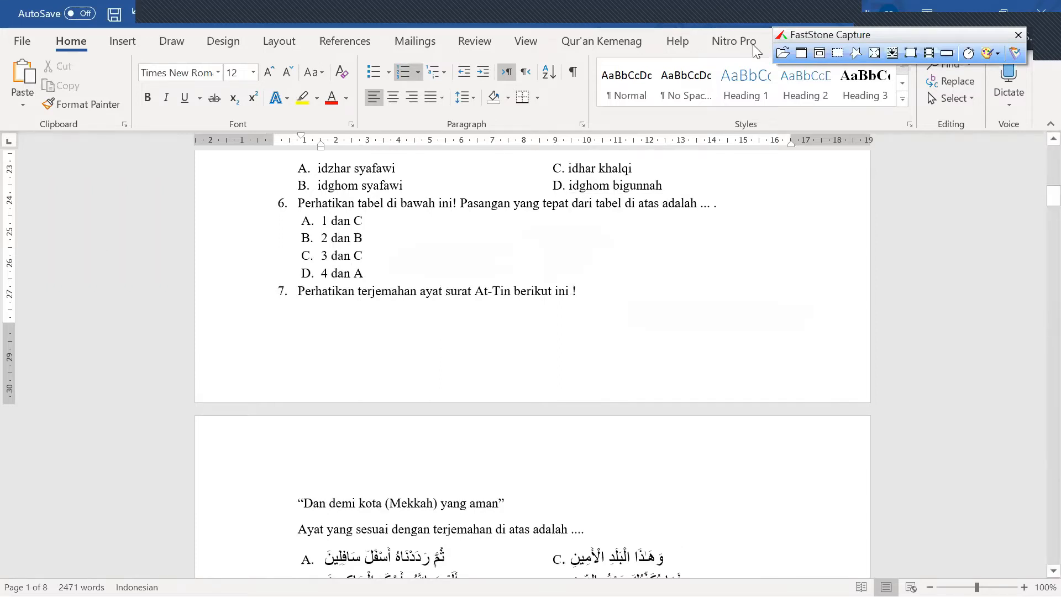
Open "Soal Ujian Sekolah PAI Tambaksari (upload2).docx" from the DOGMIT Jember folder and examine the layout of its first two questions.
{"action": "left_click", "coordinate": [968, 7]}
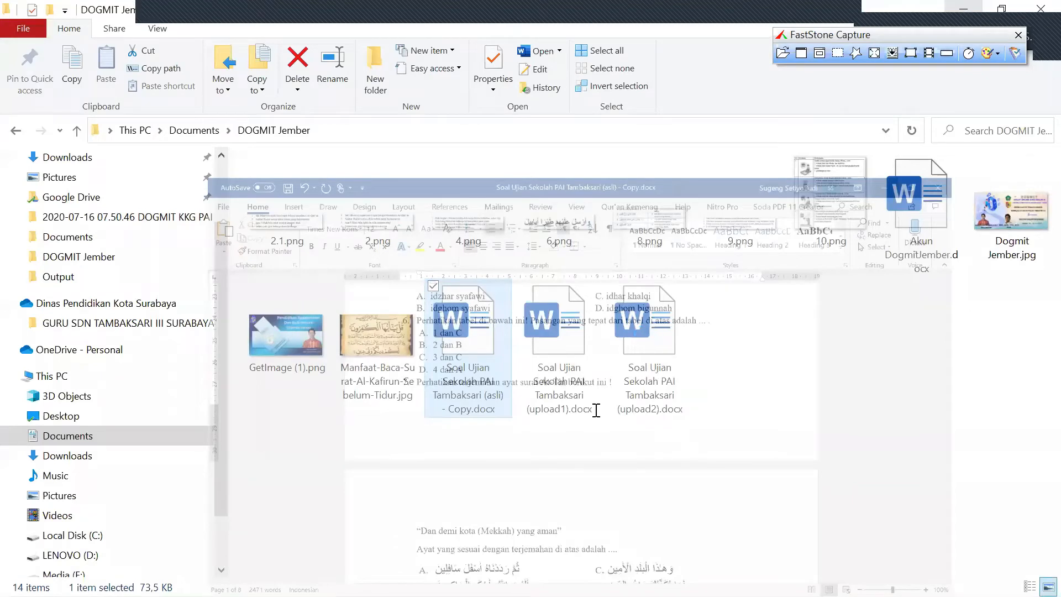
{"action": "scroll", "coordinate": [596, 408], "scroll_direction": "down", "scroll_amount": 1}
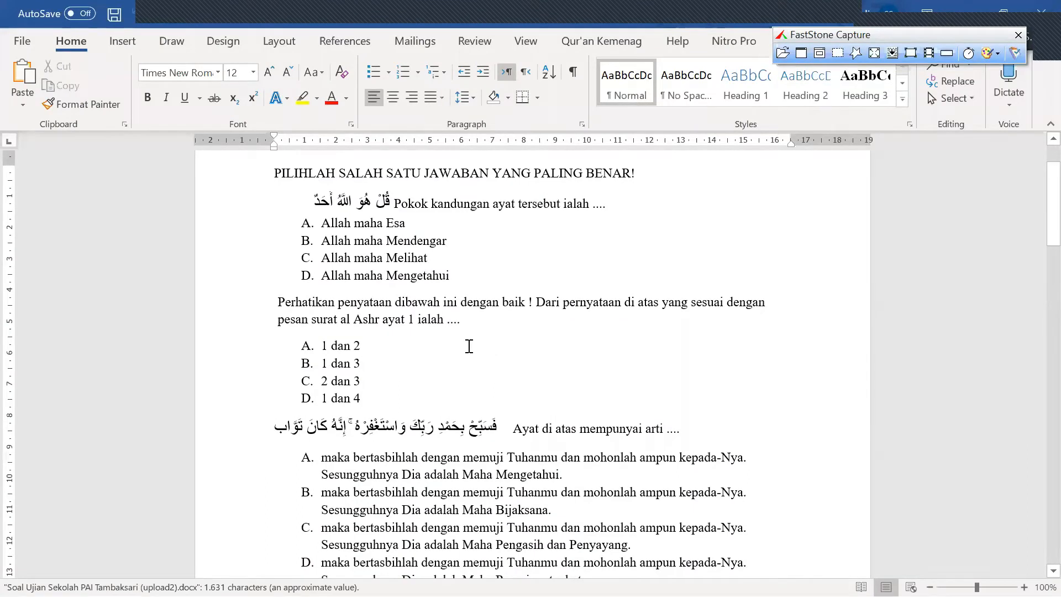
{"action": "scroll", "coordinate": [360, 259], "scroll_direction": "up", "scroll_amount": 2}
{"action": "left_click", "coordinate": [386, 301]}
{"action": "left_click_drag", "start_coordinate": [629, 249], "coordinate": [308, 227]}
{"action": "left_click", "coordinate": [484, 316]}
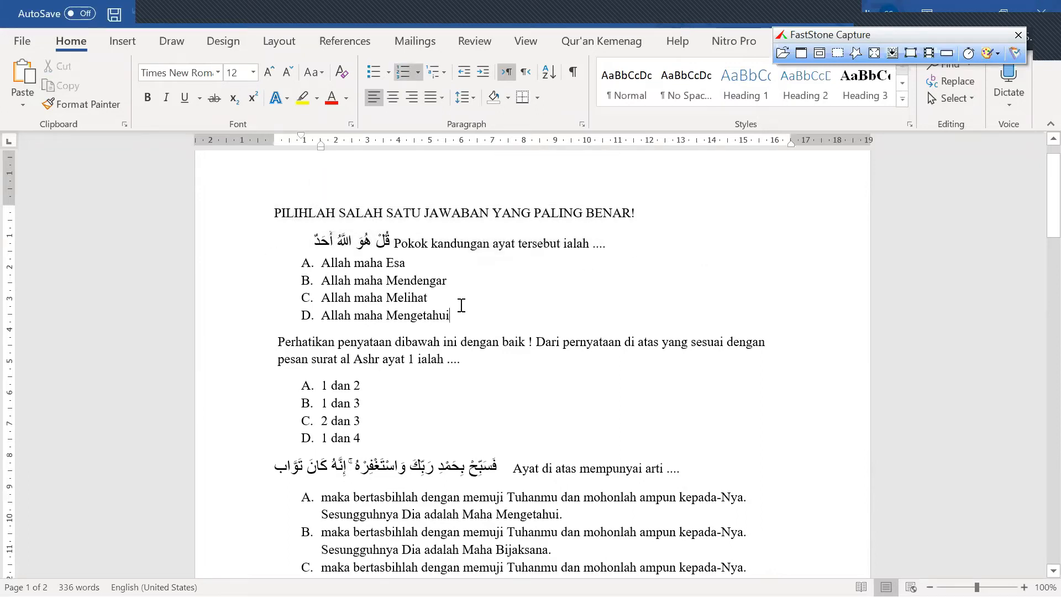
{"action": "left_click_drag", "start_coordinate": [347, 264], "coordinate": [375, 311]}
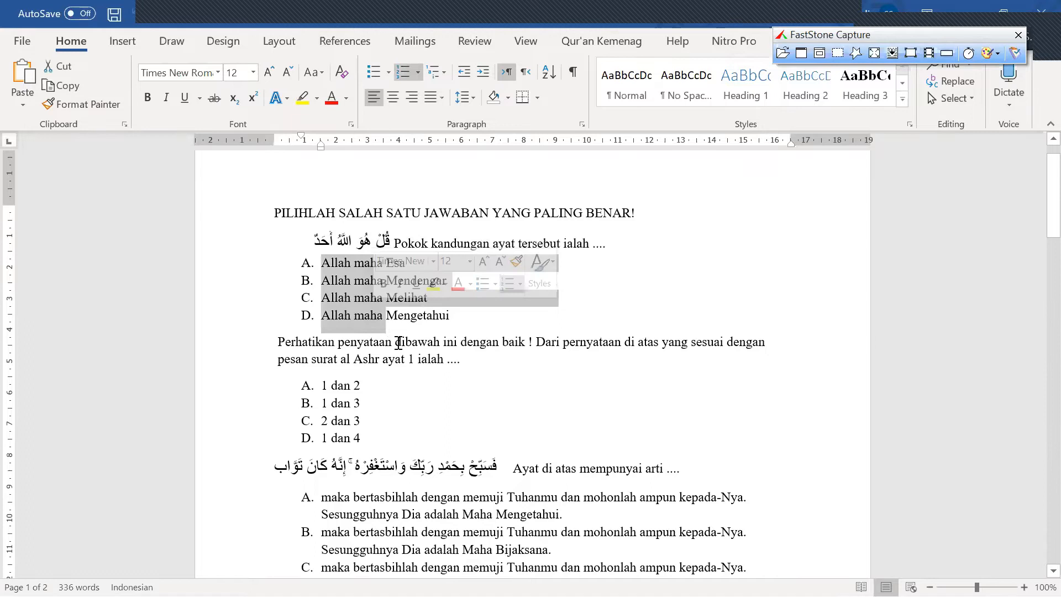
{"action": "scroll", "coordinate": [359, 323], "scroll_direction": "down", "scroll_amount": 1}
{"action": "left_click", "coordinate": [352, 306]}
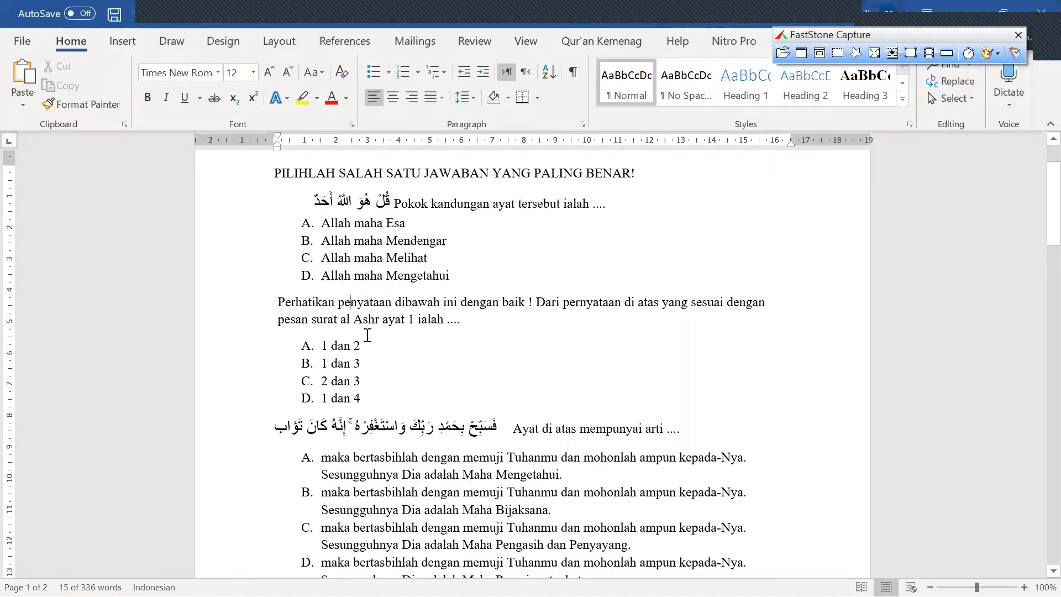
{"action": "left_click", "coordinate": [459, 403]}
Examine the remaining unnumbered questions with their lettered answers through to the end, plus the Arabic verse in the first question.
{"action": "scroll", "coordinate": [451, 408], "scroll_direction": "down", "scroll_amount": 2}
{"action": "scroll", "coordinate": [442, 387], "scroll_direction": "down", "scroll_amount": 5}
{"action": "scroll", "coordinate": [432, 449], "scroll_direction": "down", "scroll_amount": 13}
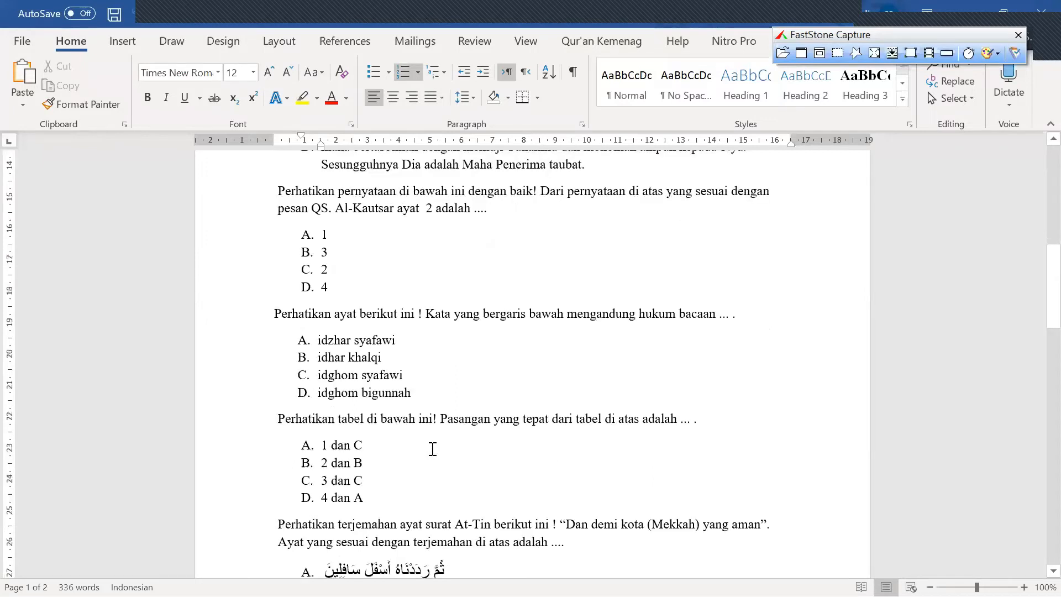
{"action": "scroll", "coordinate": [433, 448], "scroll_direction": "down", "scroll_amount": 9}
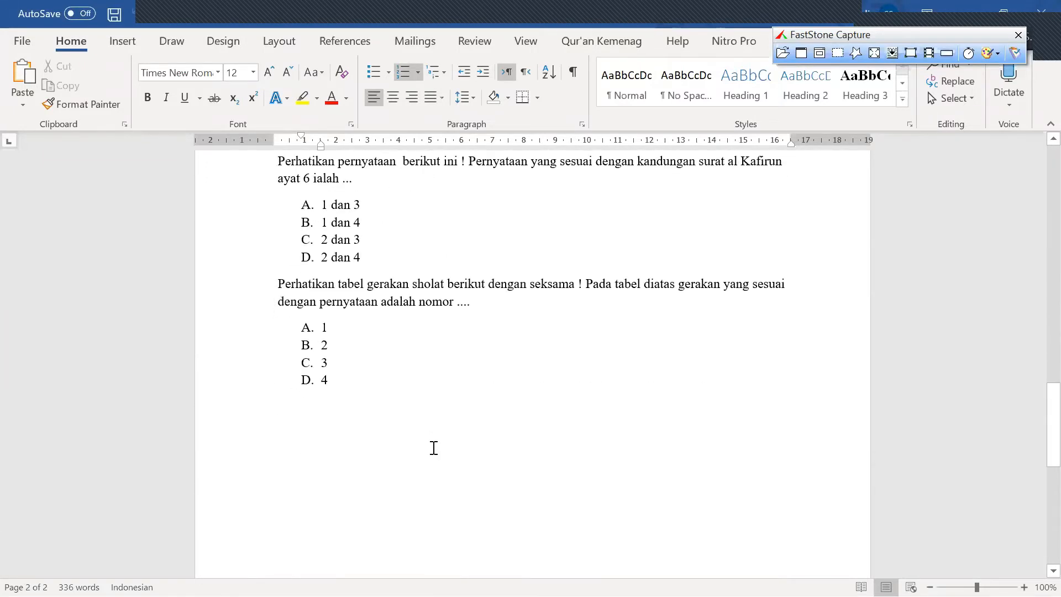
{"action": "scroll", "coordinate": [434, 448], "scroll_direction": "up", "scroll_amount": 7}
{"action": "scroll", "coordinate": [432, 449], "scroll_direction": "up", "scroll_amount": 3}
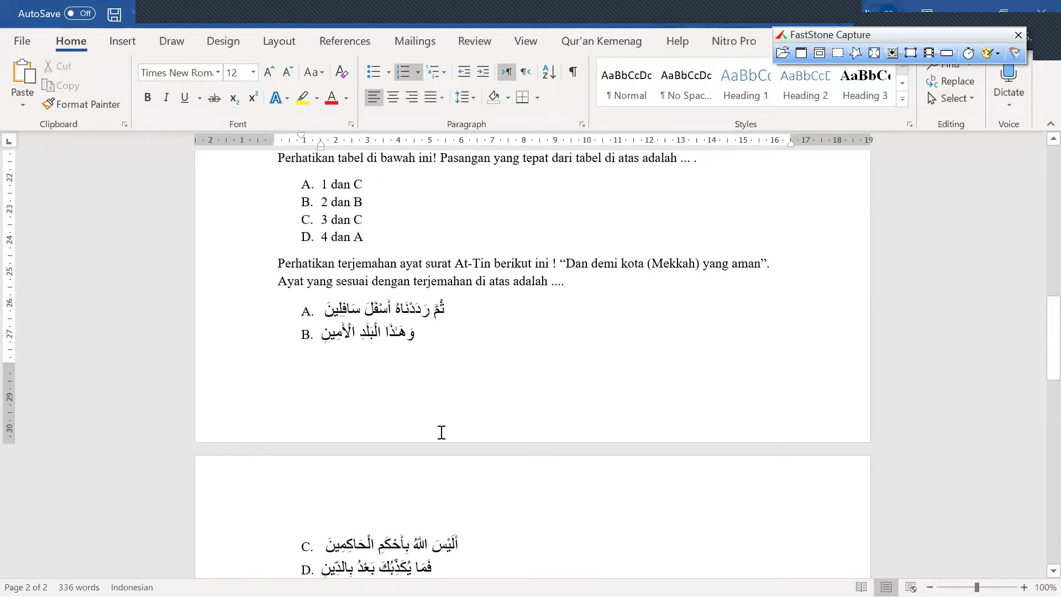
{"action": "scroll", "coordinate": [440, 432], "scroll_direction": "up", "scroll_amount": 15}
{"action": "scroll", "coordinate": [441, 431], "scroll_direction": "up", "scroll_amount": 3}
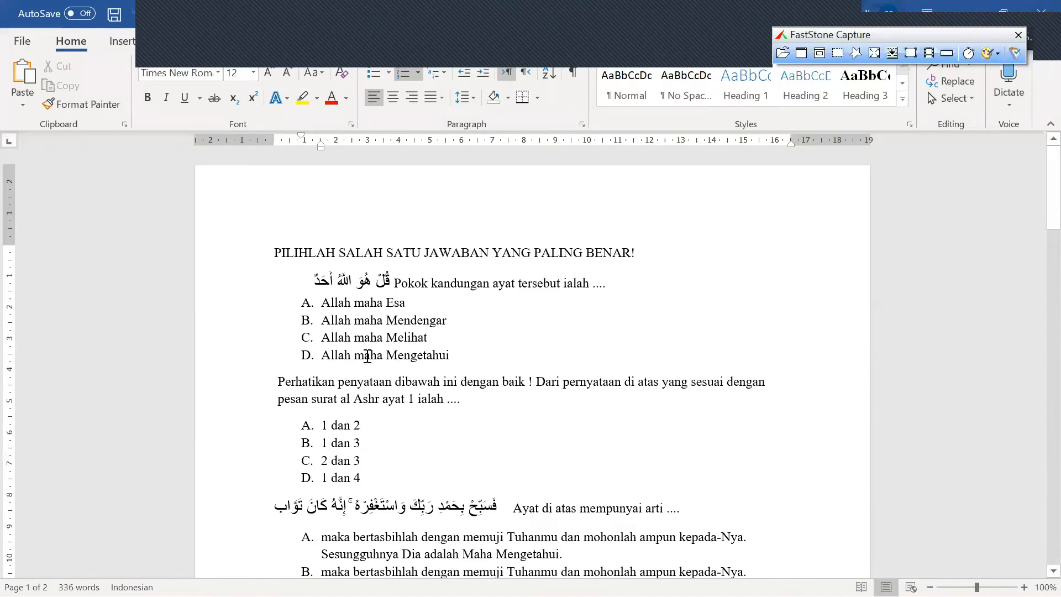
{"action": "left_click_drag", "start_coordinate": [303, 280], "coordinate": [326, 281]}
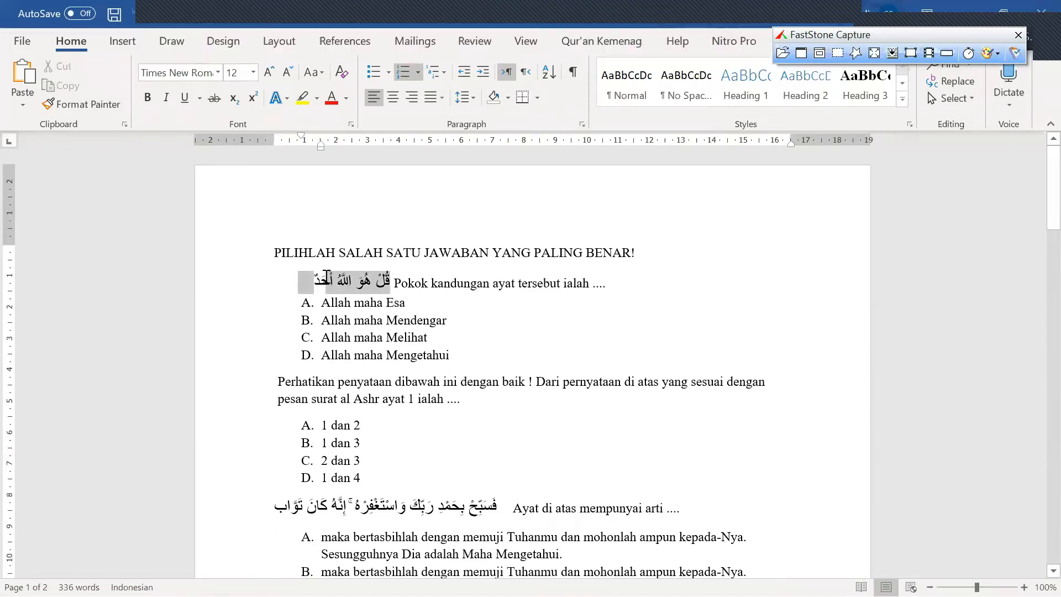
{"action": "left_click", "coordinate": [342, 369]}
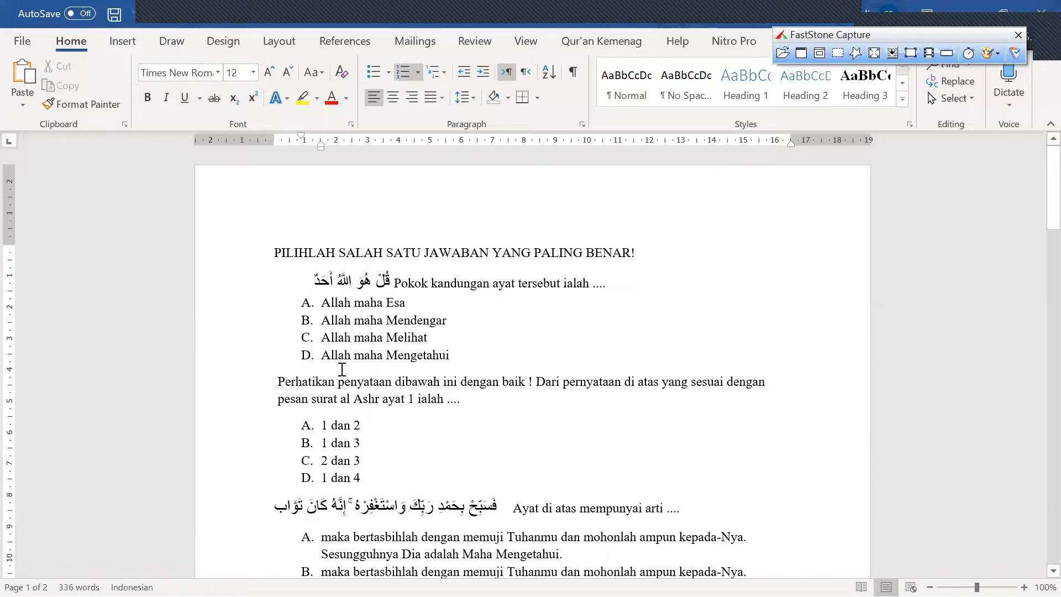
{"action": "left_click", "coordinate": [394, 283]}
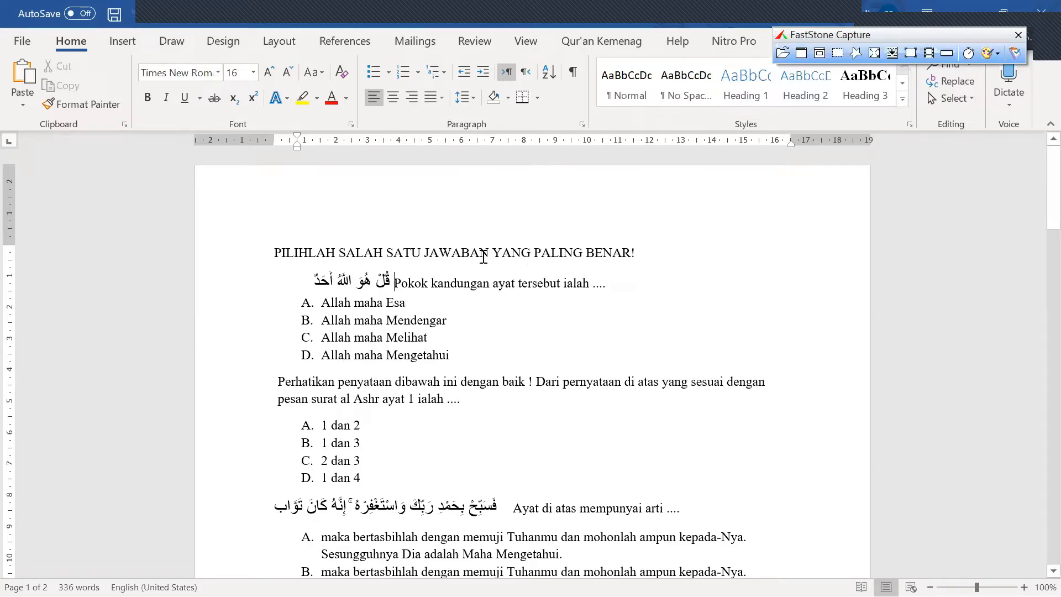
Close both Word documents without saving the changes to "Soal Ujian Sekolah PAI Tambaksari (asli) - Copy.docx".
{"action": "left_click", "coordinate": [1039, 19]}
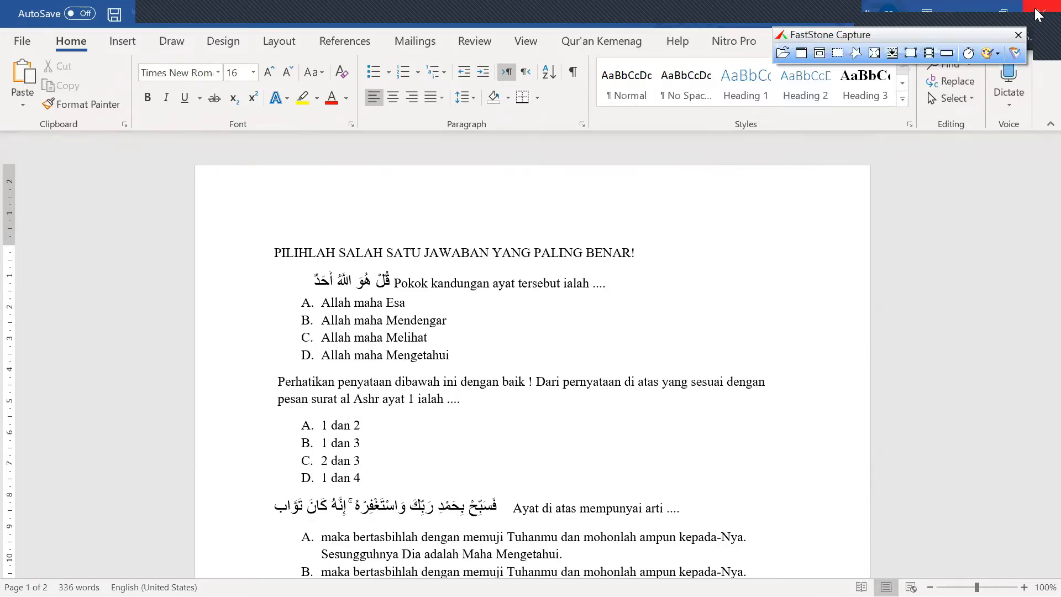
{"action": "left_click", "coordinate": [1039, 7]}
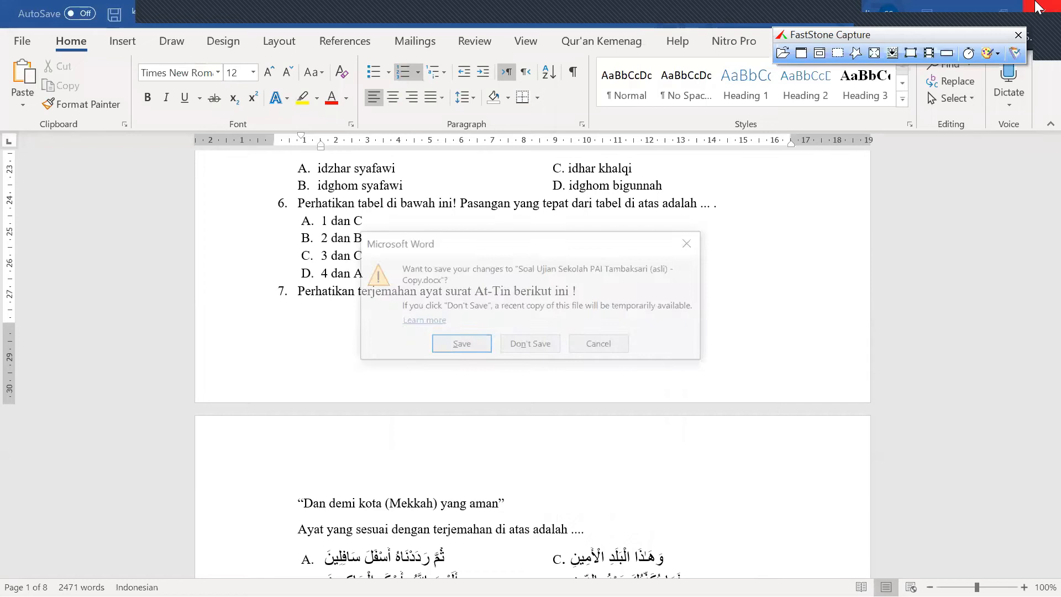
{"action": "left_click", "coordinate": [530, 345]}
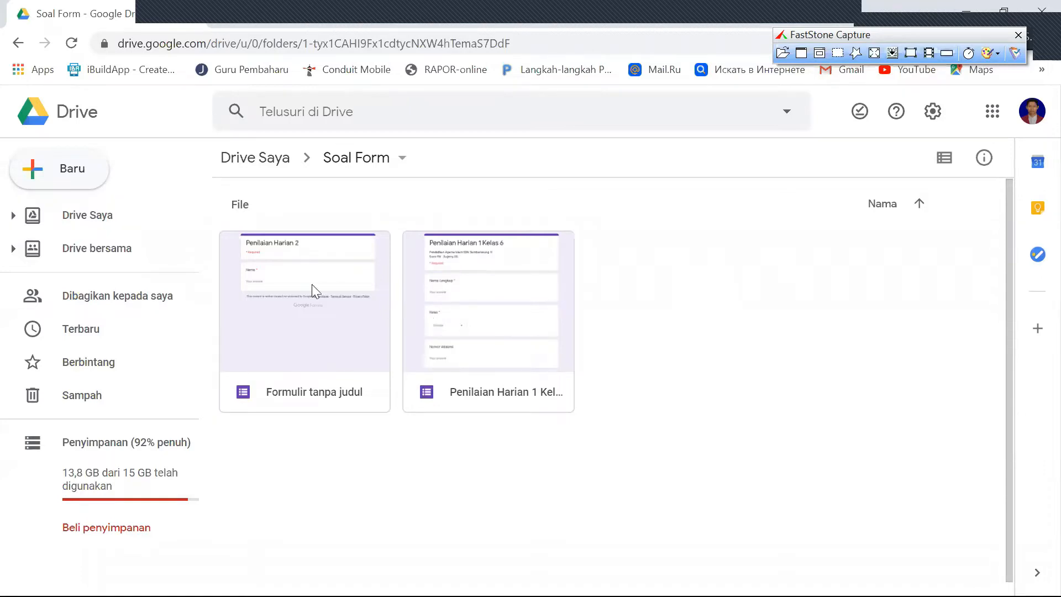
Upload "Soal Ujian Sekolah PAI Tambaksari (upload2).docx" to the Soal Form folder in Google Drive and dismiss the upload notice.
{"action": "left_click", "coordinate": [55, 182]}
{"action": "left_click", "coordinate": [83, 214]}
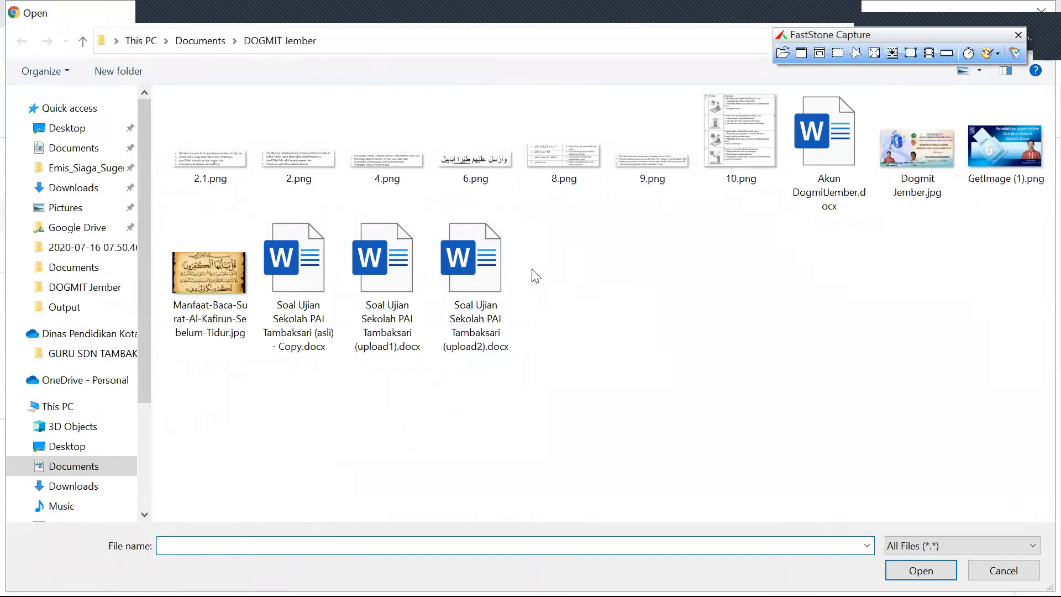
{"action": "left_click", "coordinate": [486, 275]}
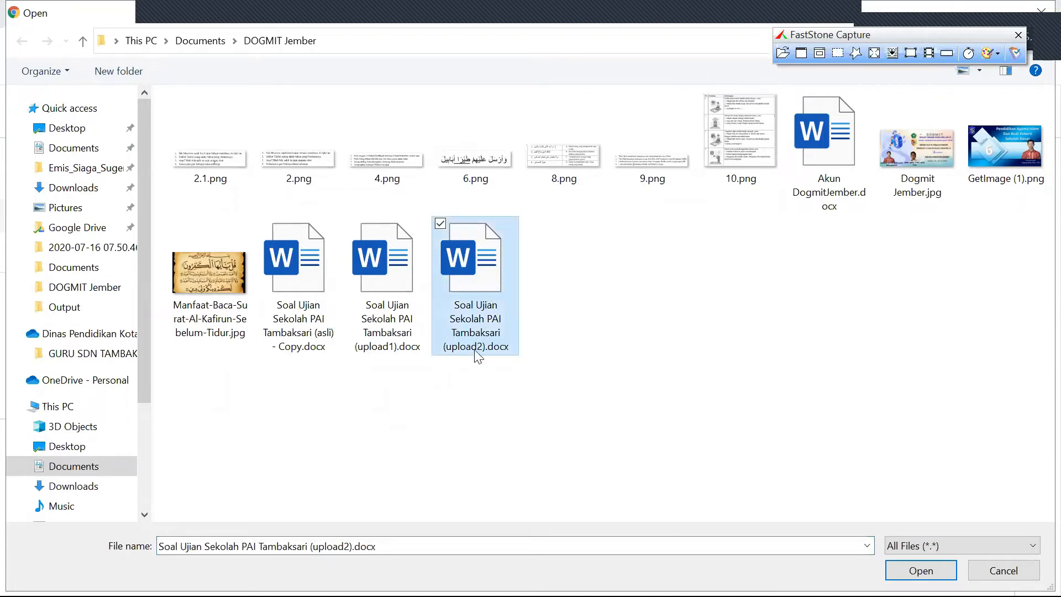
{"action": "left_click", "coordinate": [920, 570]}
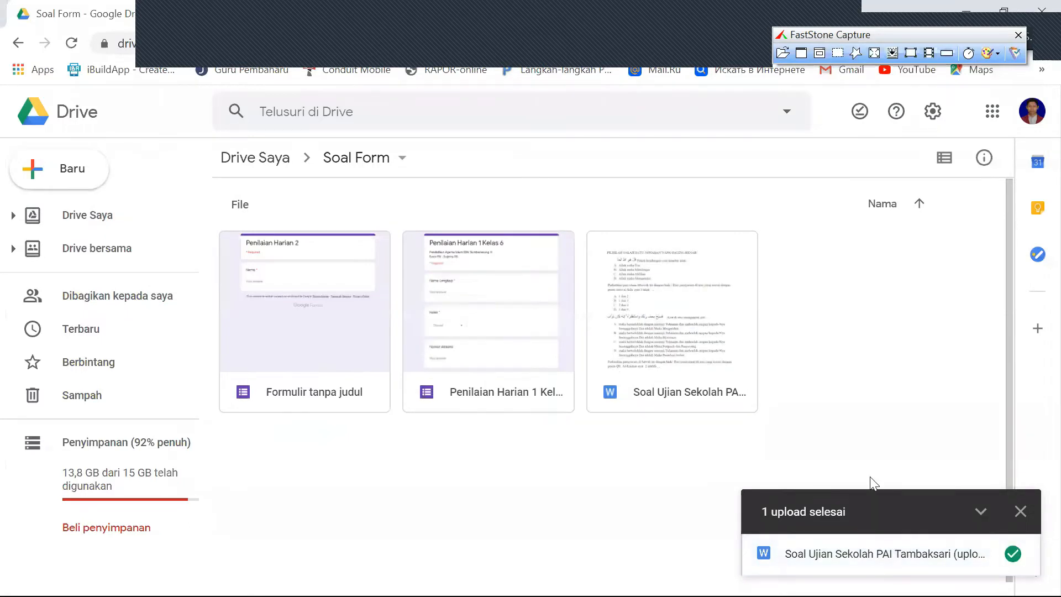
{"action": "left_click", "coordinate": [1020, 511]}
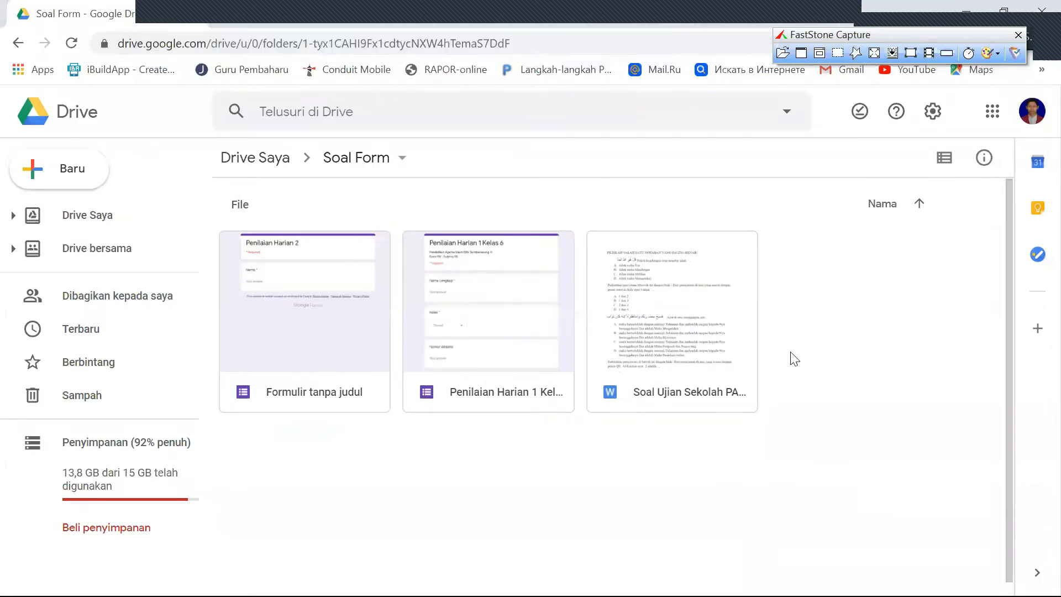
Preview the uploaded Soal Ujian Sekolah file in Drive and open it with Google Docs (Google Dokumen).
{"action": "left_click", "coordinate": [671, 330]}
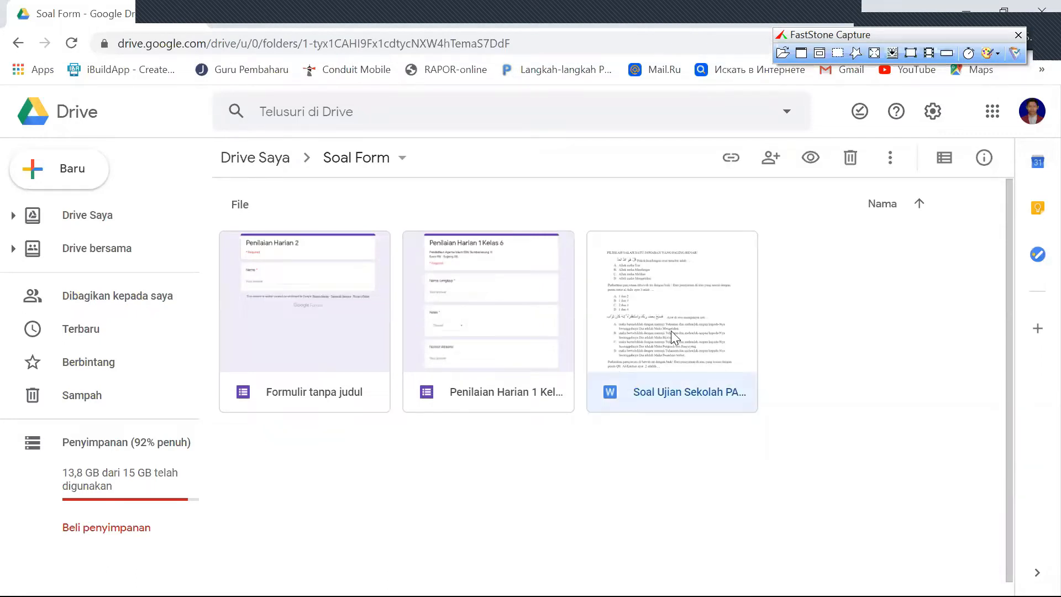
{"action": "double_click", "coordinate": [671, 331]}
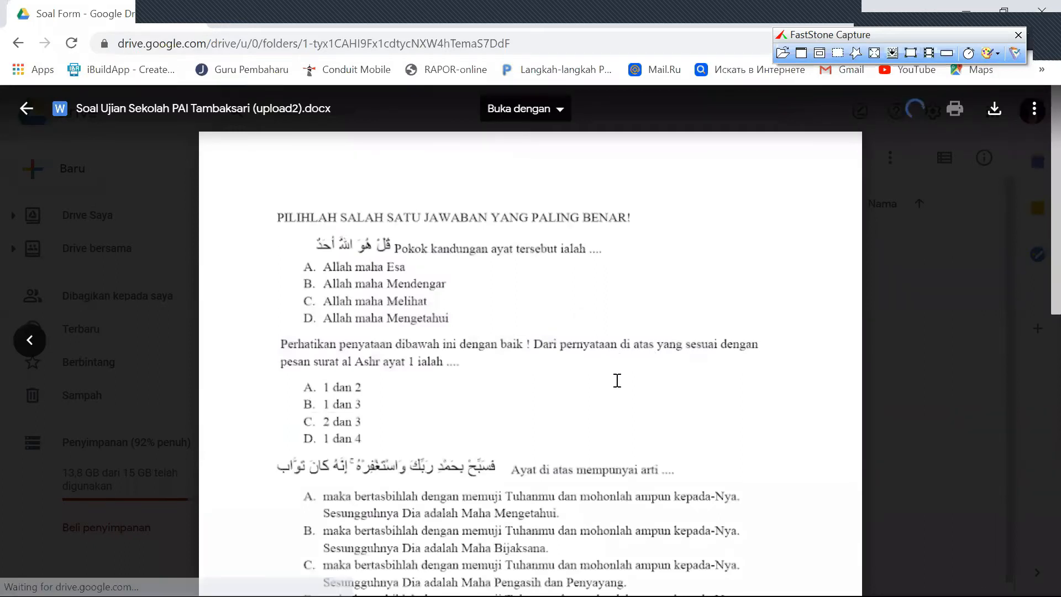
{"action": "scroll", "coordinate": [617, 381], "scroll_direction": "down", "scroll_amount": 7}
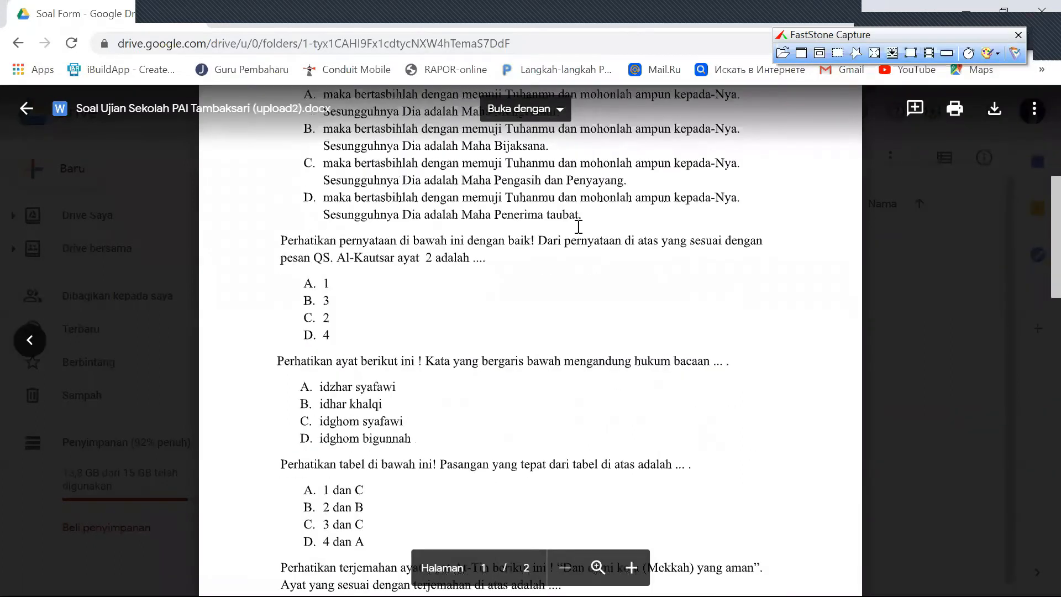
{"action": "scroll", "coordinate": [572, 139], "scroll_direction": "up", "scroll_amount": 7}
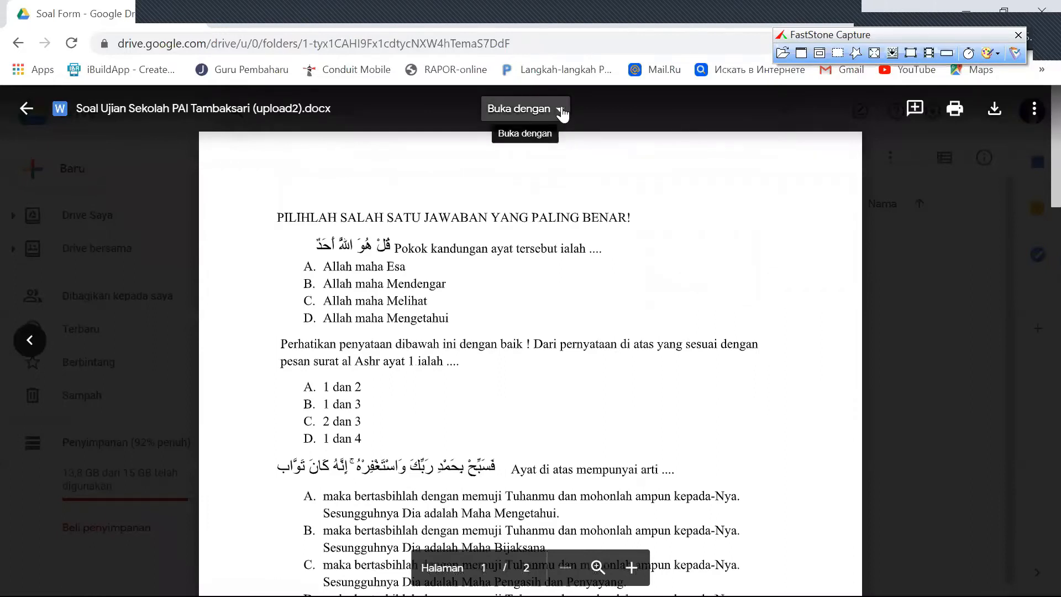
{"action": "left_click", "coordinate": [562, 114]}
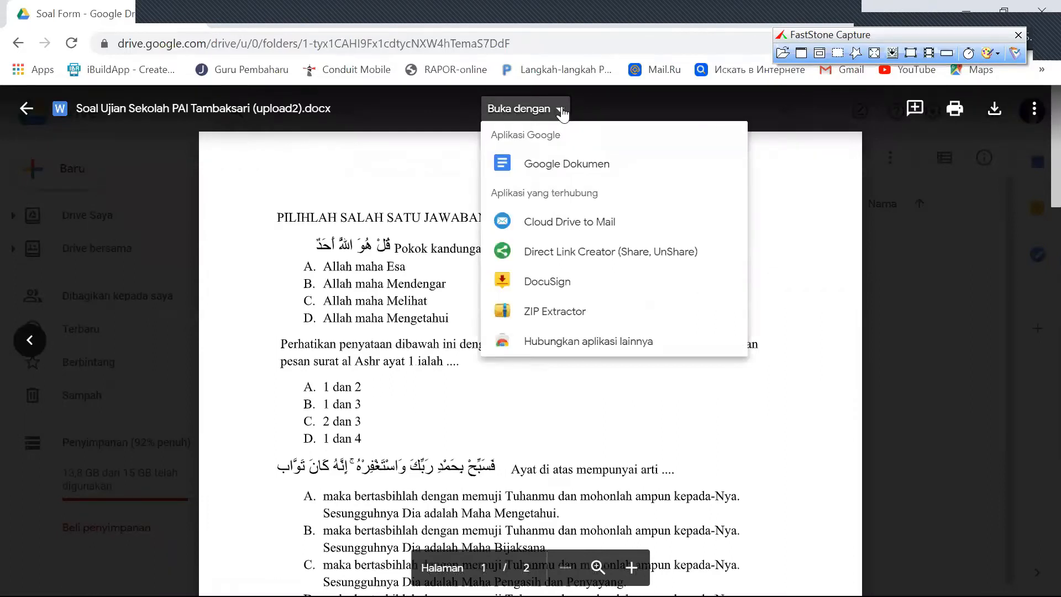
{"action": "left_click", "coordinate": [555, 168]}
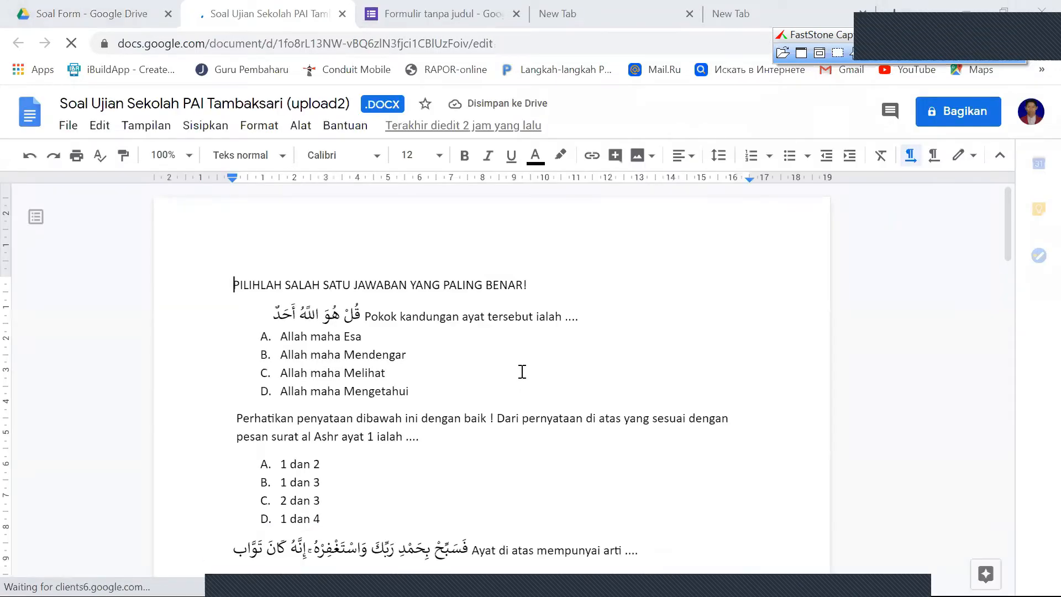
Look over the exam questions in the opened DOCX and save the file as a Google Docs document (Simpan sebagai Google Dokumen).
{"action": "scroll", "coordinate": [624, 392], "scroll_direction": "down", "scroll_amount": 3}
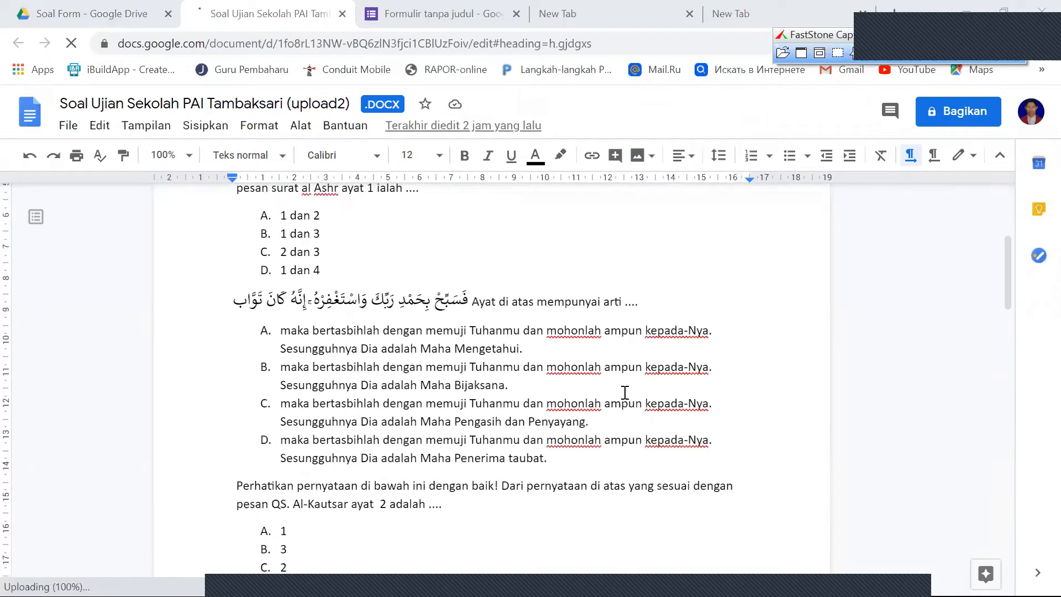
{"action": "scroll", "coordinate": [625, 393], "scroll_direction": "down", "scroll_amount": 1}
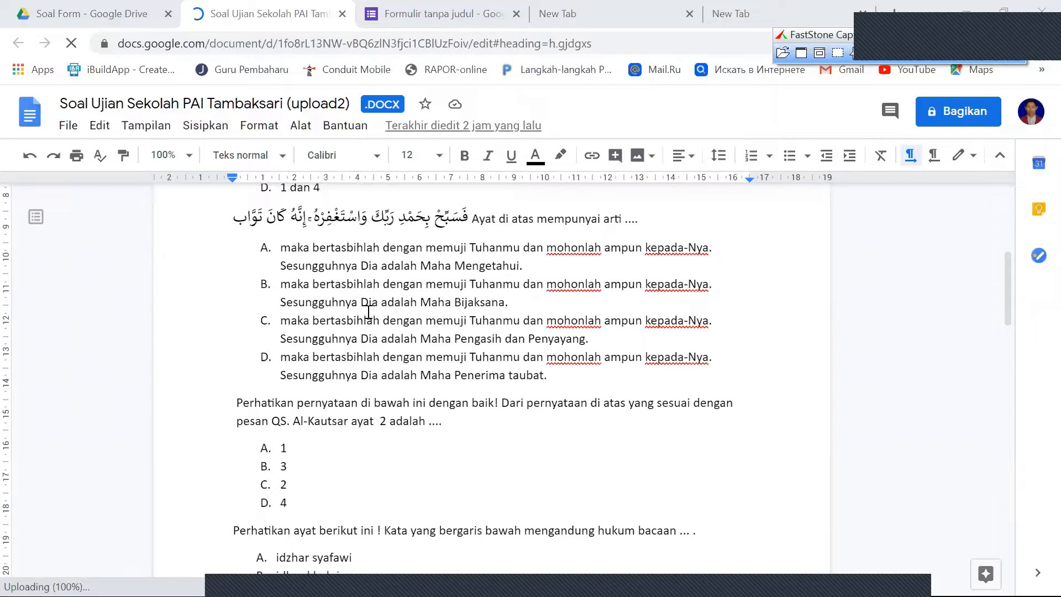
{"action": "scroll", "coordinate": [469, 381], "scroll_direction": "up", "scroll_amount": 2}
{"action": "left_click", "coordinate": [470, 382]}
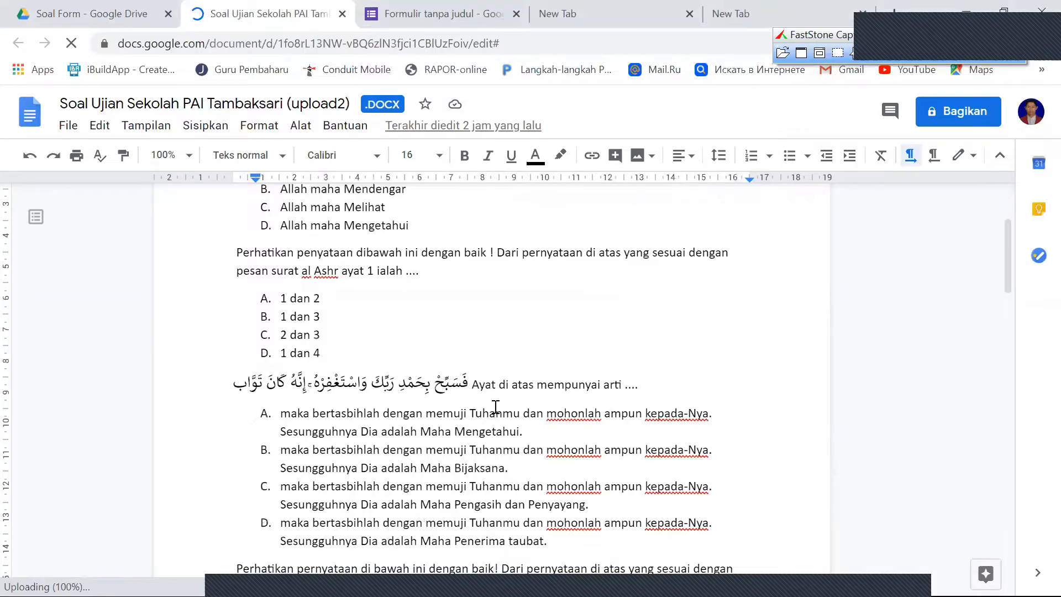
{"action": "scroll", "coordinate": [497, 403], "scroll_direction": "down", "scroll_amount": 3}
{"action": "scroll", "coordinate": [497, 403], "scroll_direction": "up", "scroll_amount": 5}
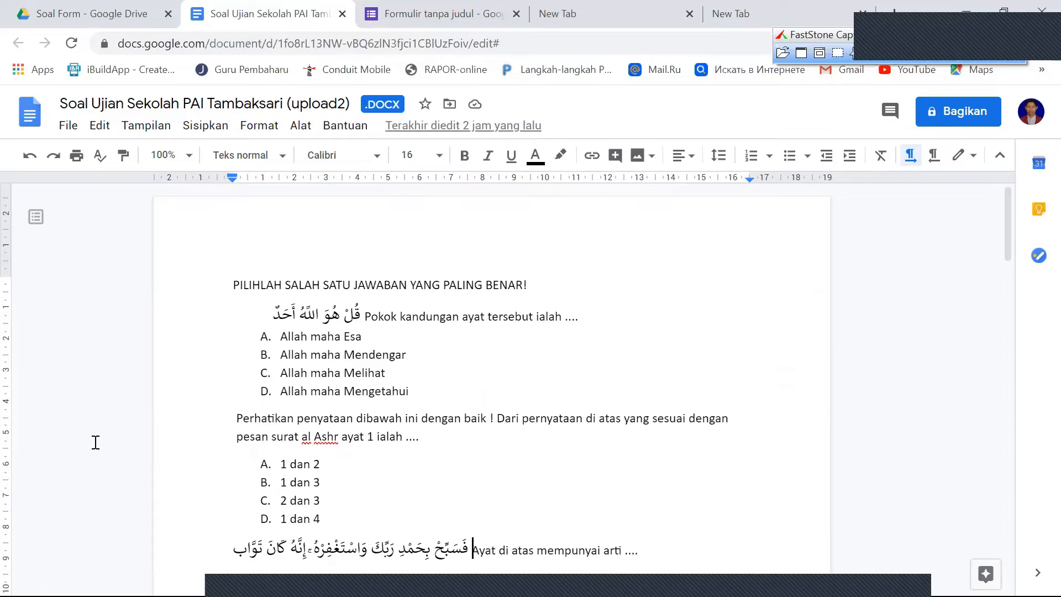
{"action": "left_click", "coordinate": [75, 131]}
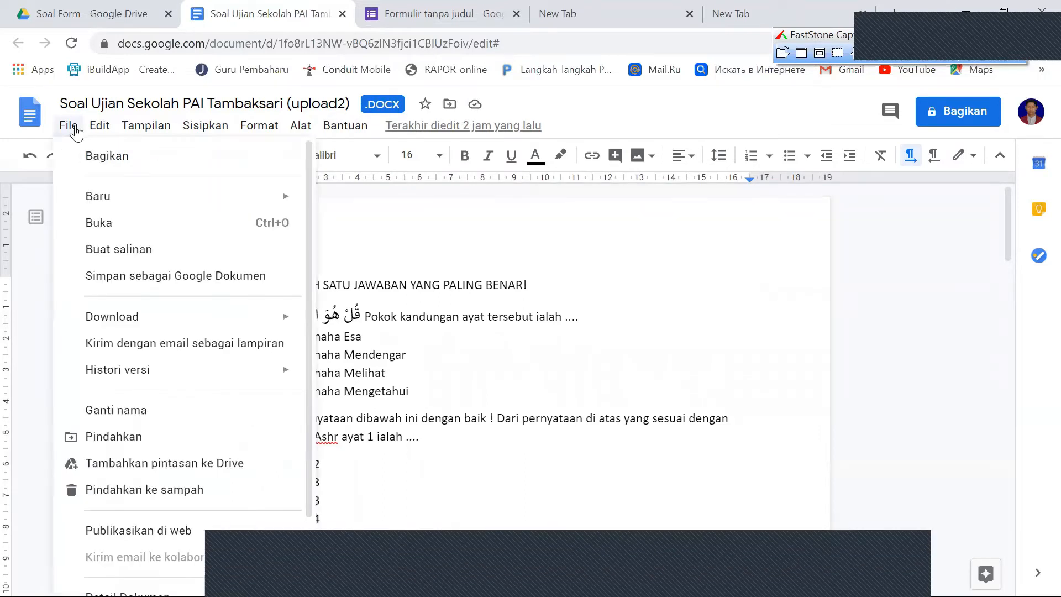
{"action": "left_click", "coordinate": [433, 253]}
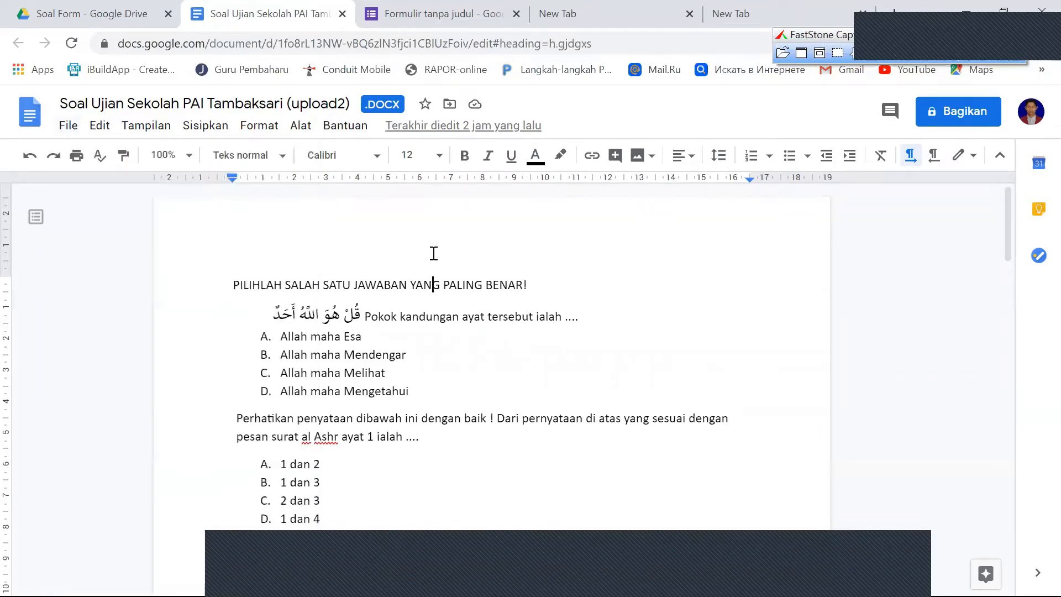
{"action": "left_click", "coordinate": [76, 131]}
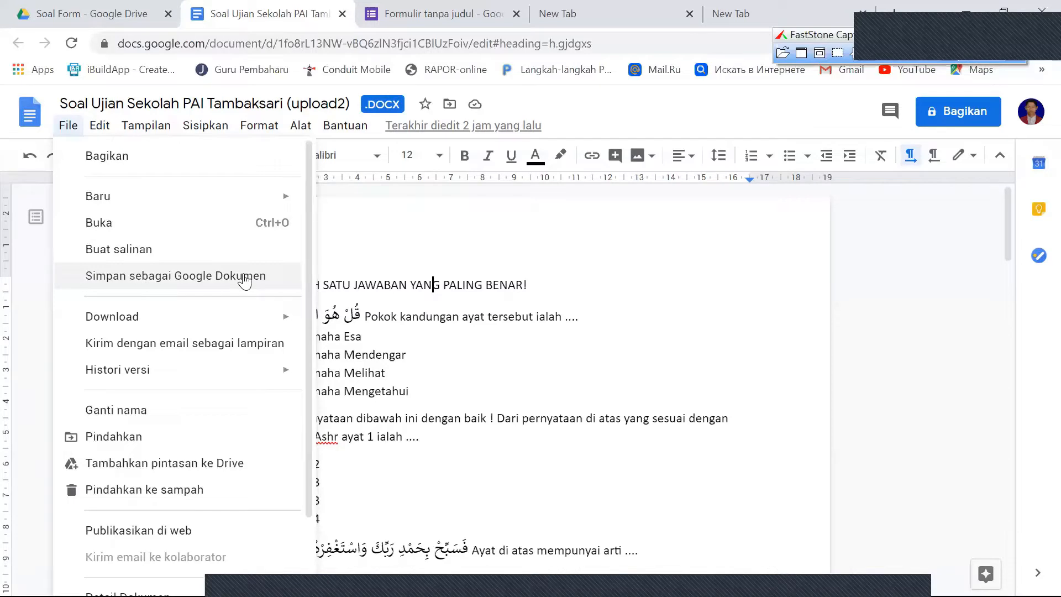
{"action": "left_click", "coordinate": [450, 253]}
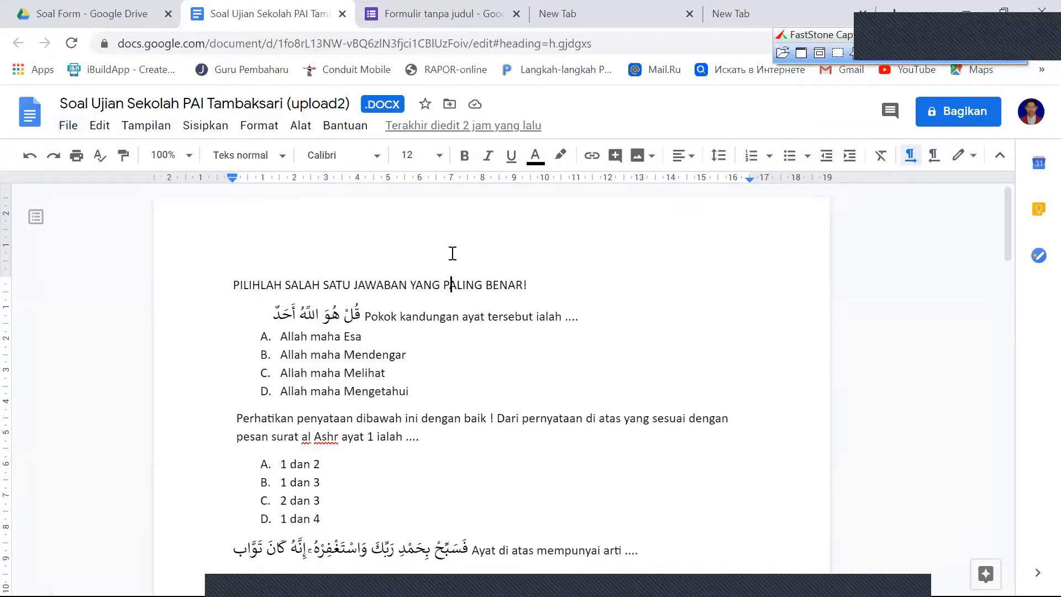
{"action": "left_click", "coordinate": [70, 127]}
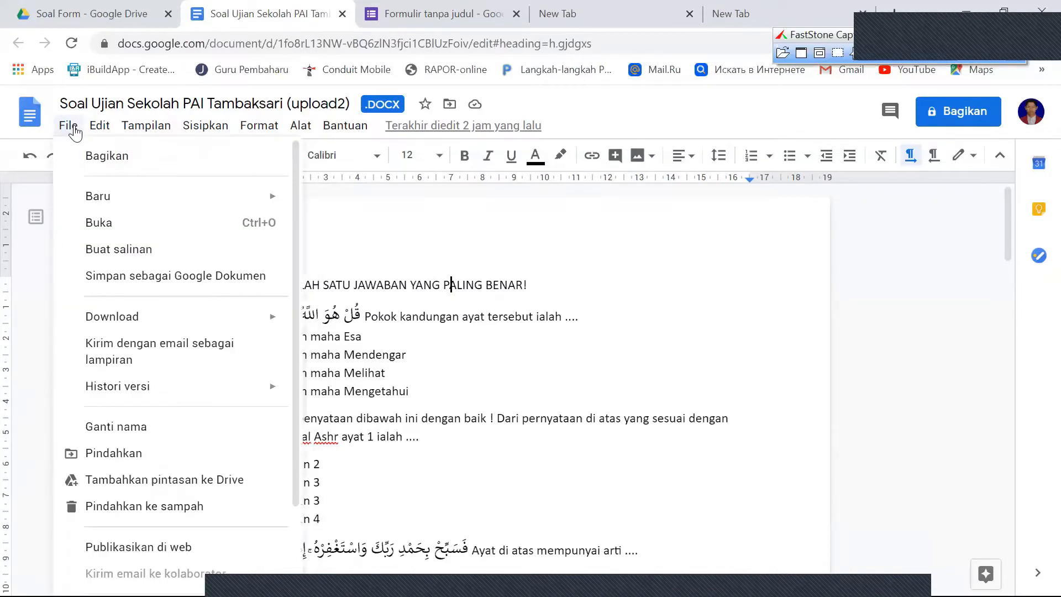
{"action": "left_click", "coordinate": [161, 276]}
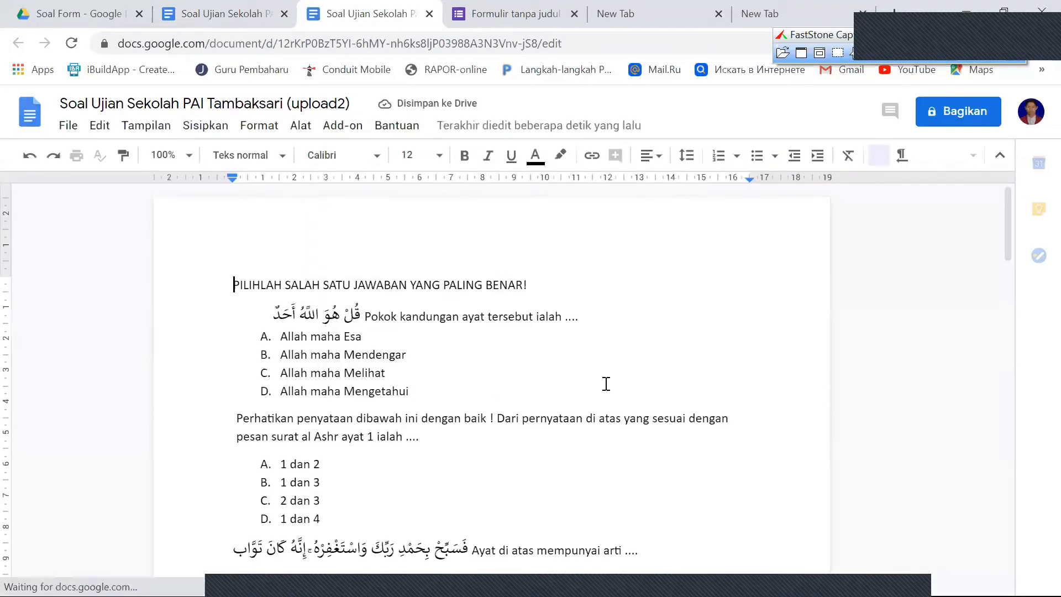
Look through the converted Google Docs version of the exam questions and compare it with the original DOCX version.
{"action": "scroll", "coordinate": [604, 398], "scroll_direction": "down", "scroll_amount": 8}
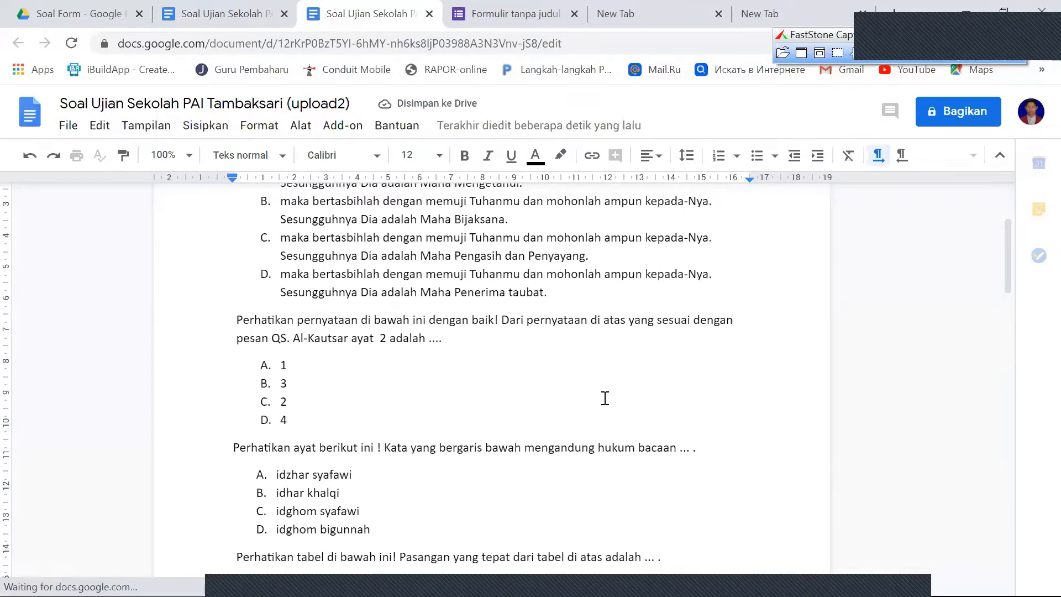
{"action": "scroll", "coordinate": [626, 419], "scroll_direction": "down", "scroll_amount": 5}
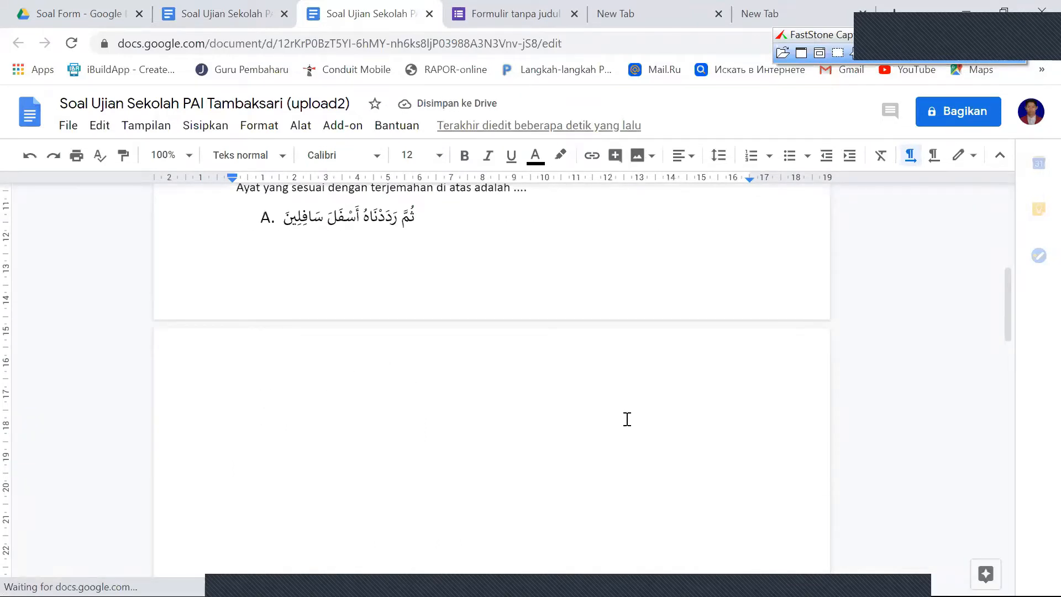
{"action": "scroll", "coordinate": [627, 419], "scroll_direction": "down", "scroll_amount": 3}
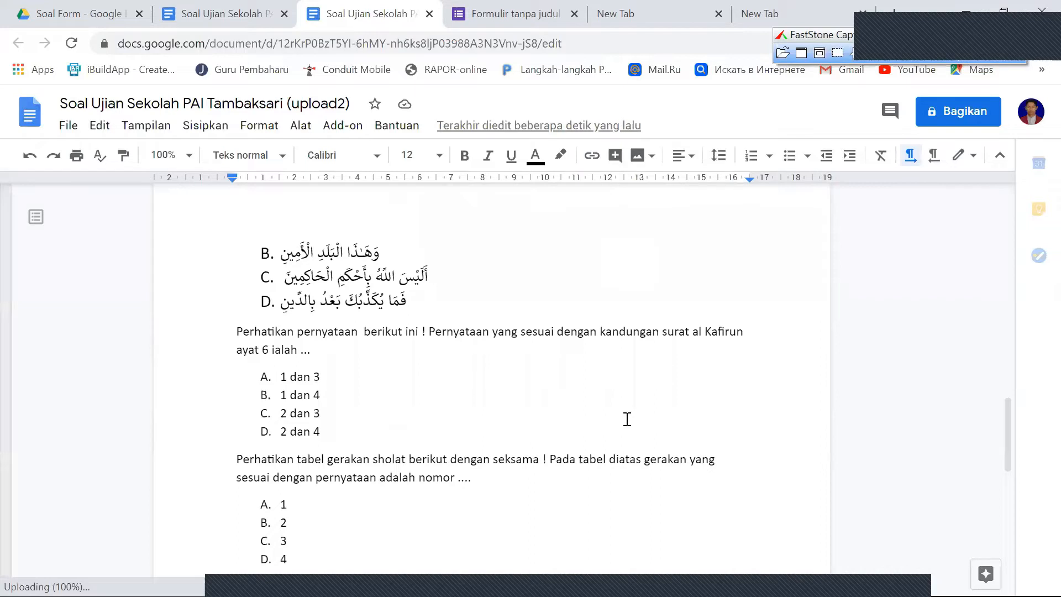
{"action": "key", "text": "ctrl+Home"}
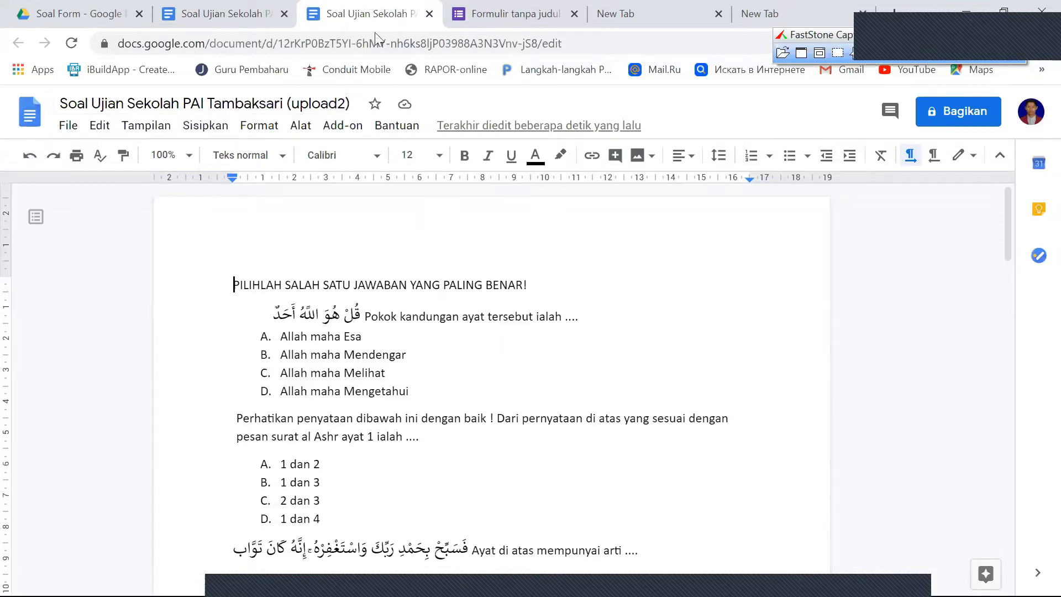
{"action": "left_click", "coordinate": [240, 10]}
{"action": "left_click", "coordinate": [450, 285]}
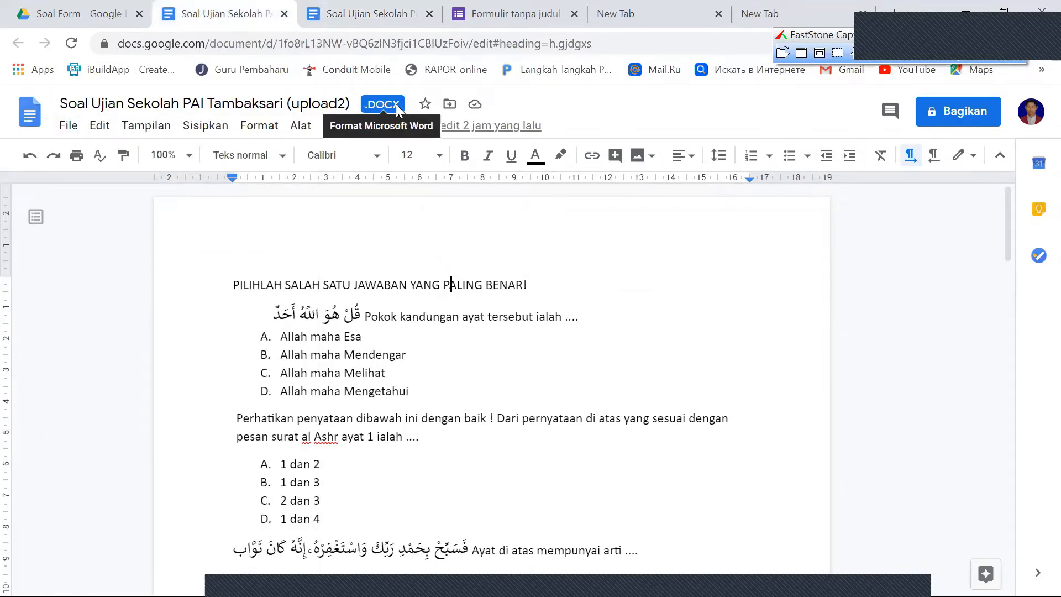
{"action": "left_click", "coordinate": [376, 12]}
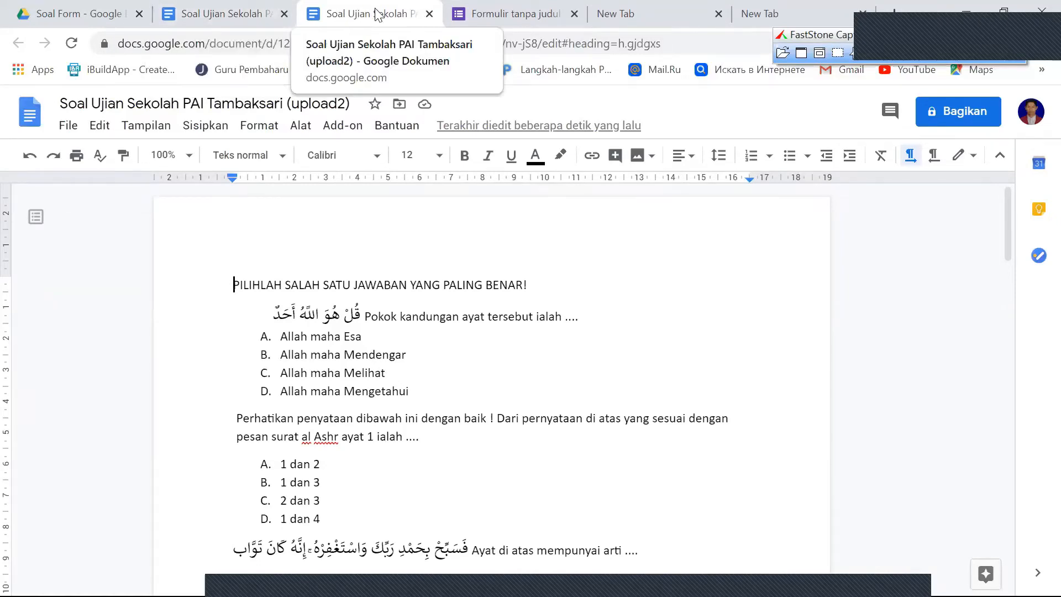
Close the Google Docs and DOCX versions of the exam and exit the file preview in the Soal Form folder in Drive.
{"action": "left_click", "coordinate": [431, 14]}
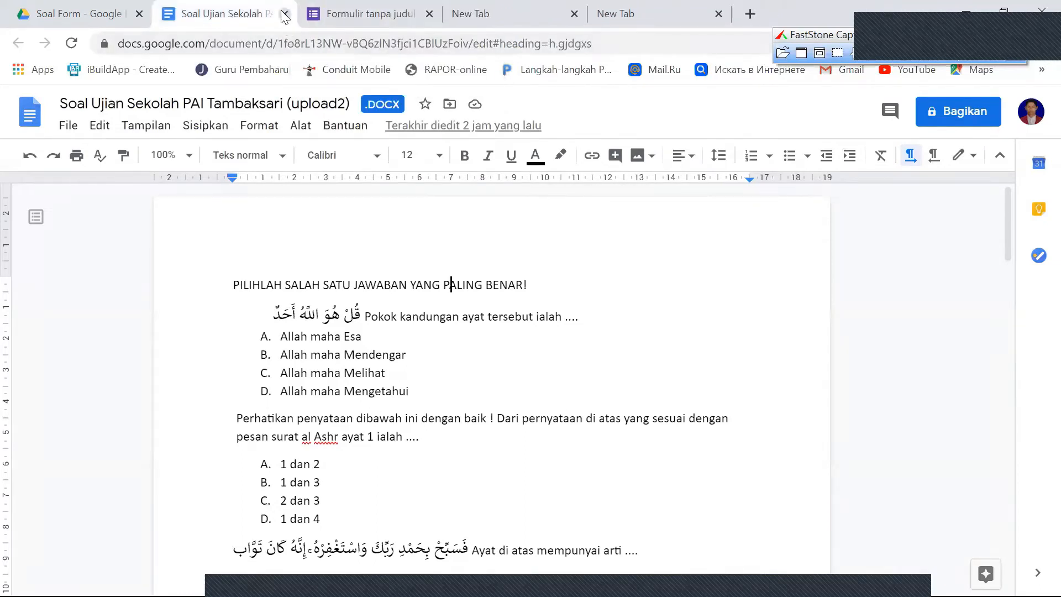
{"action": "left_click", "coordinate": [284, 14]}
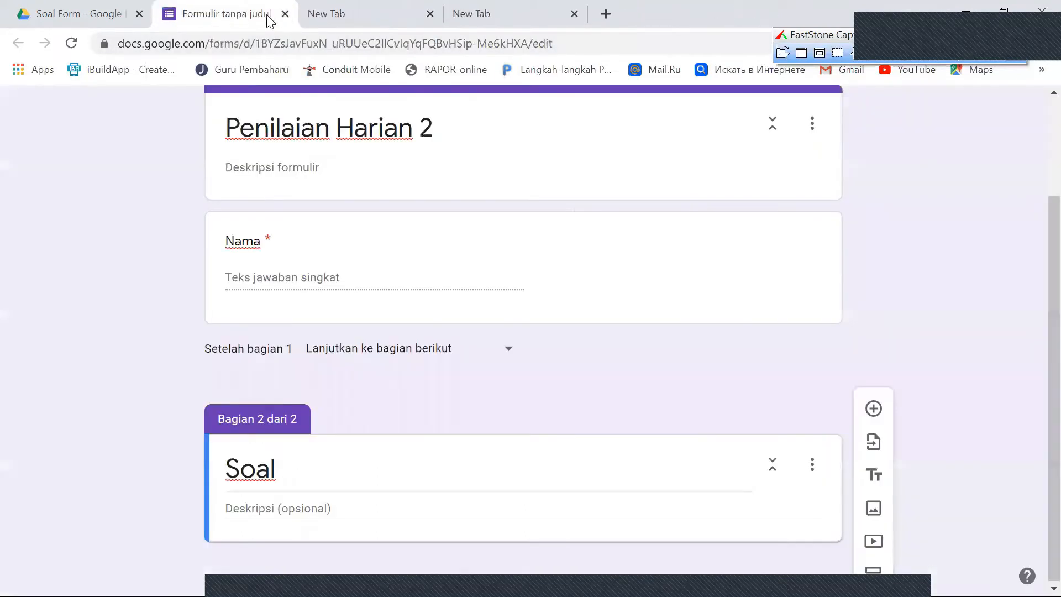
{"action": "left_click", "coordinate": [77, 10]}
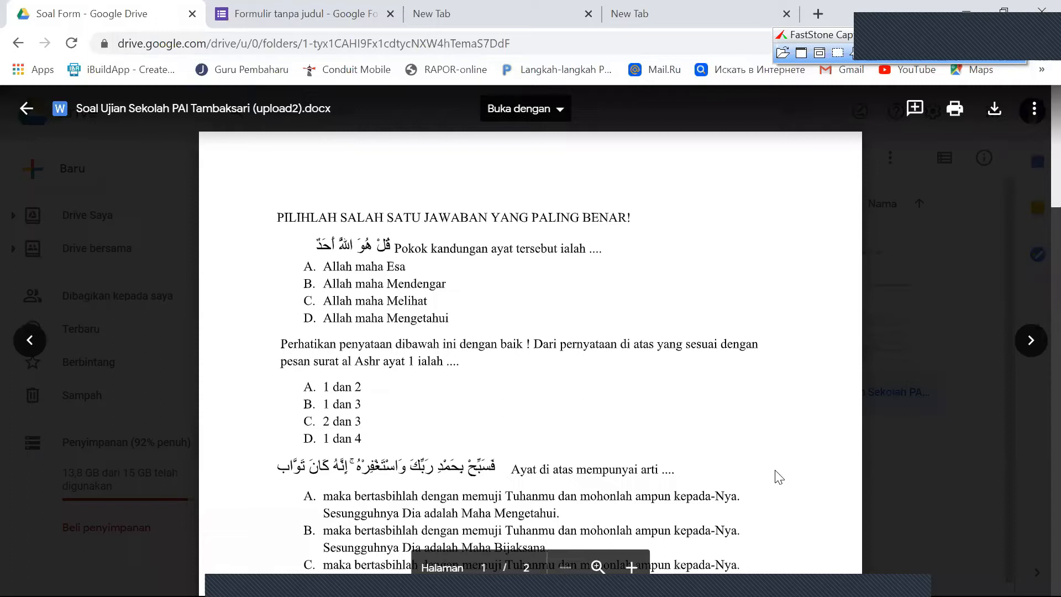
{"action": "key", "text": "Escape"}
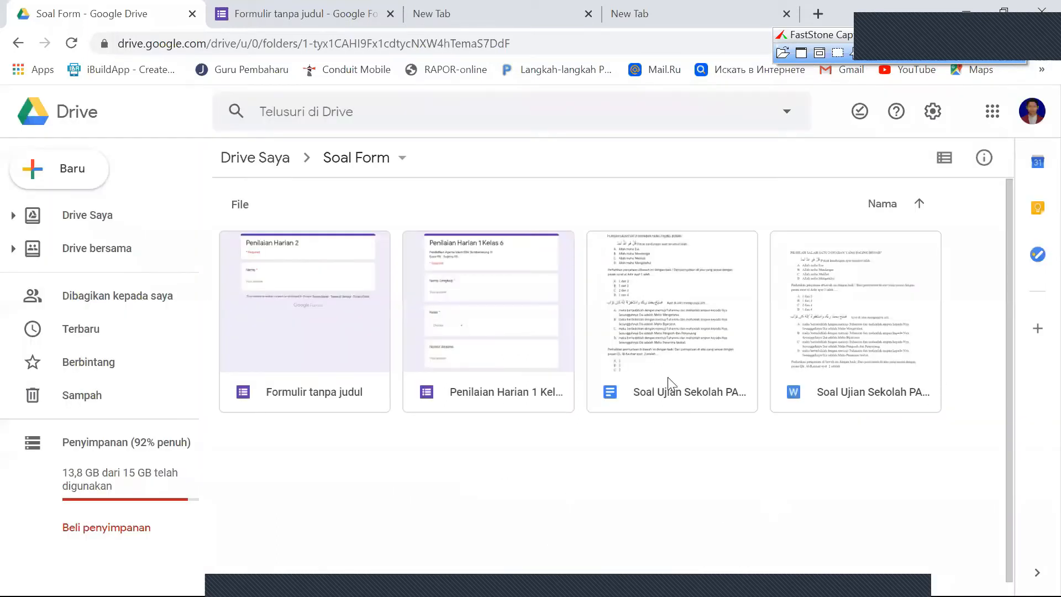
Compare the Google Docs and Word copies of the Soal Ujian Sekolah file in the Soal Form folder.
{"action": "left_click", "coordinate": [706, 393]}
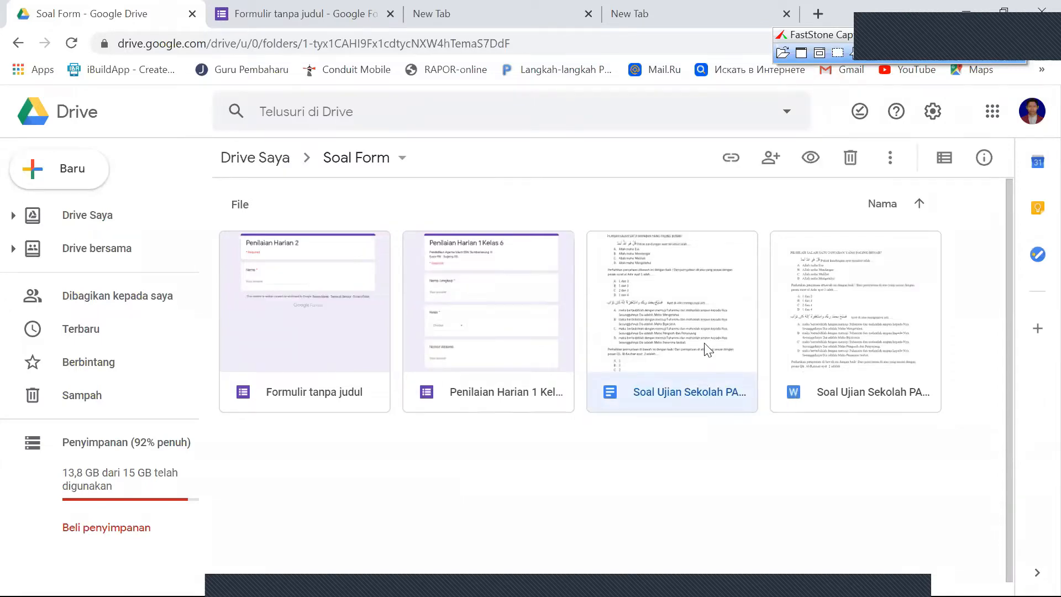
{"action": "left_click", "coordinate": [790, 396]}
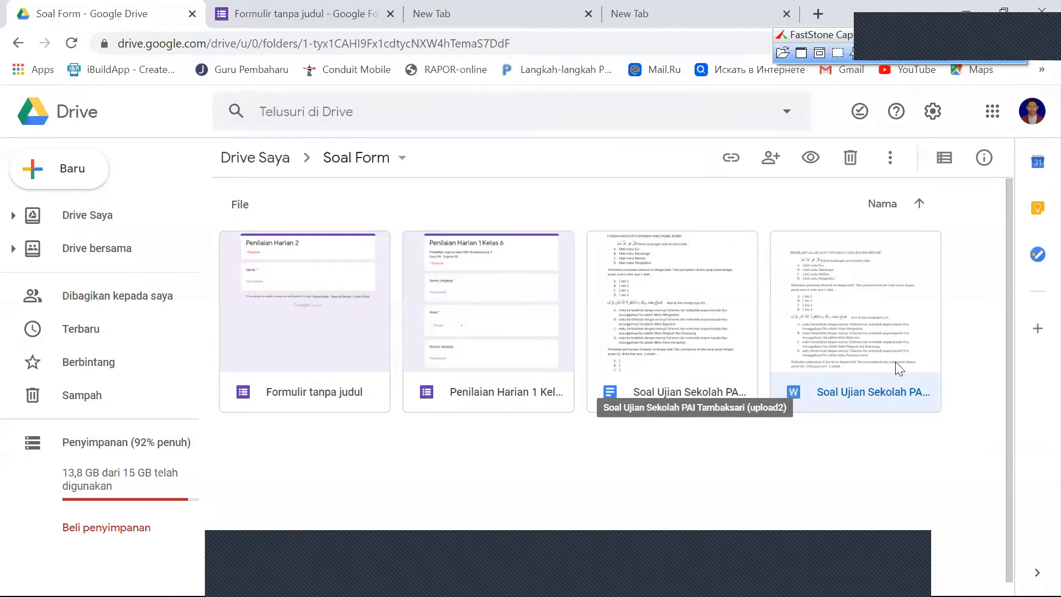
{"action": "left_click", "coordinate": [679, 363]}
{"action": "left_click", "coordinate": [829, 354]}
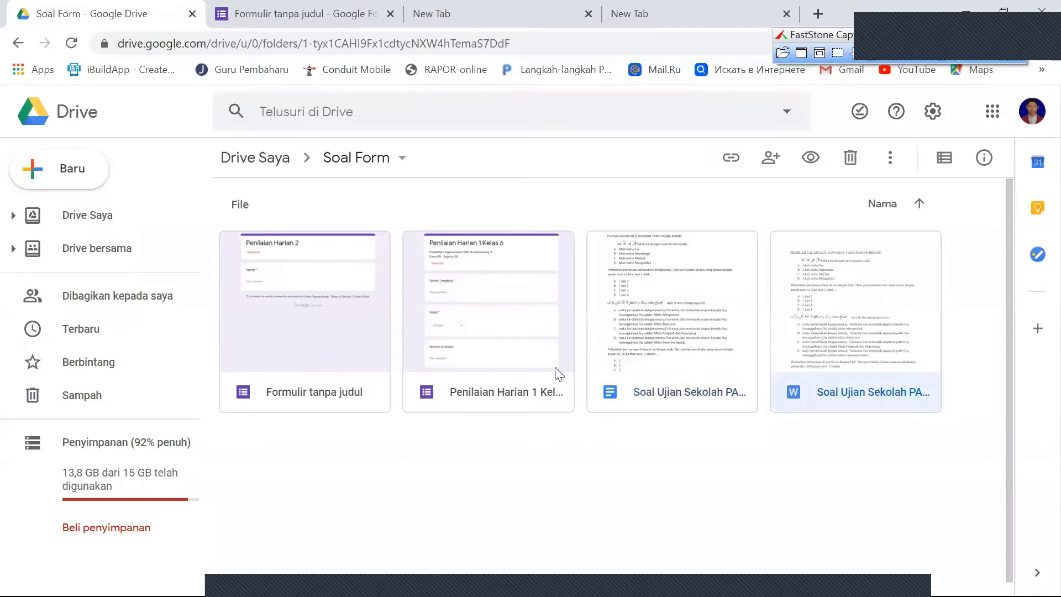
{"action": "left_click", "coordinate": [658, 362]}
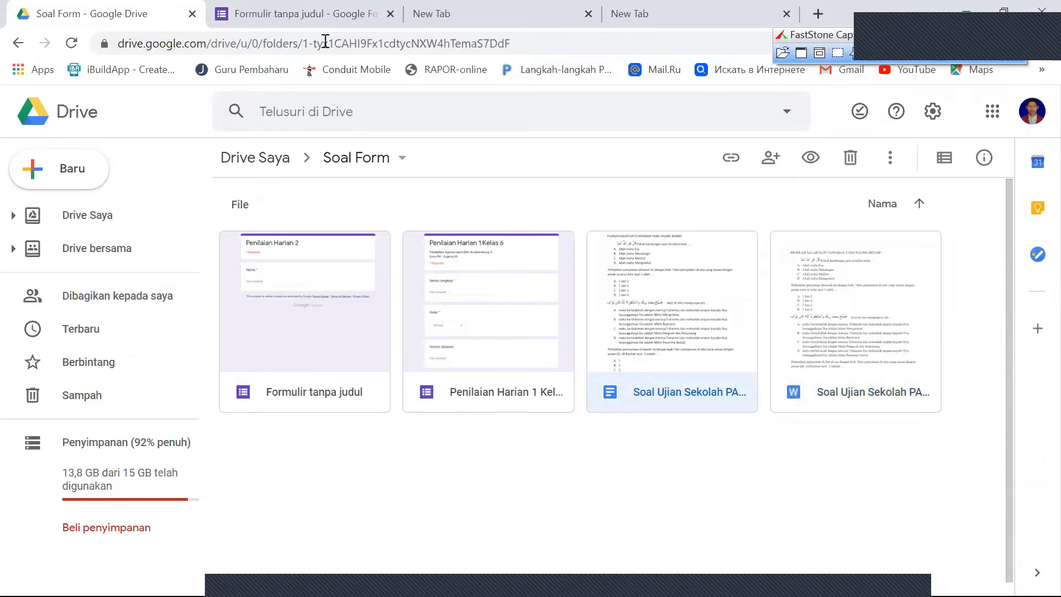
Return to the Penilaian Harian 2 form and search the G Suite Marketplace add-ons for "form builder".
{"action": "left_click", "coordinate": [322, 16]}
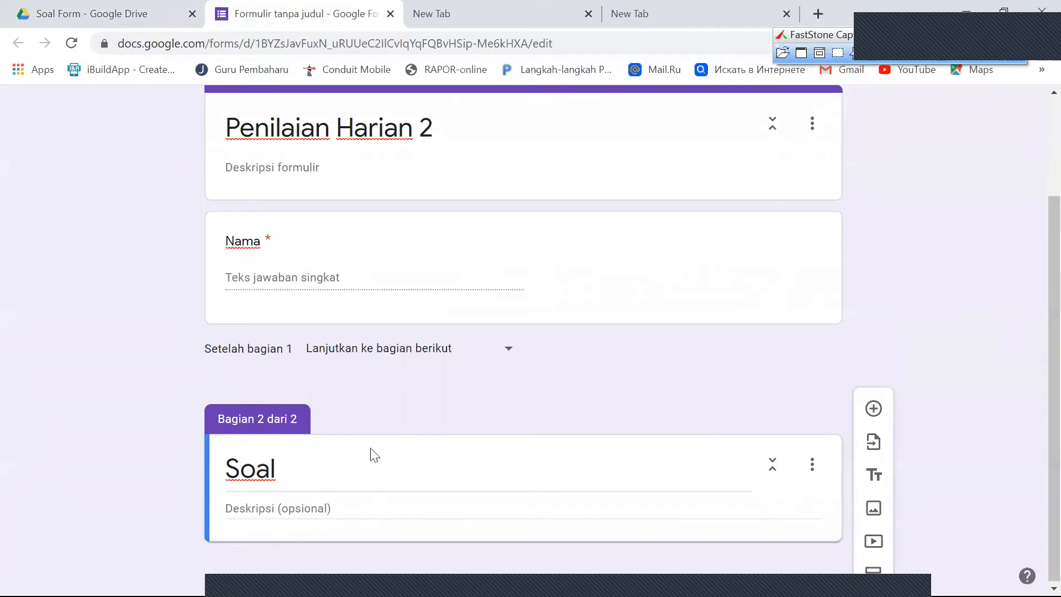
{"action": "scroll", "coordinate": [586, 431], "scroll_direction": "up", "scroll_amount": 2}
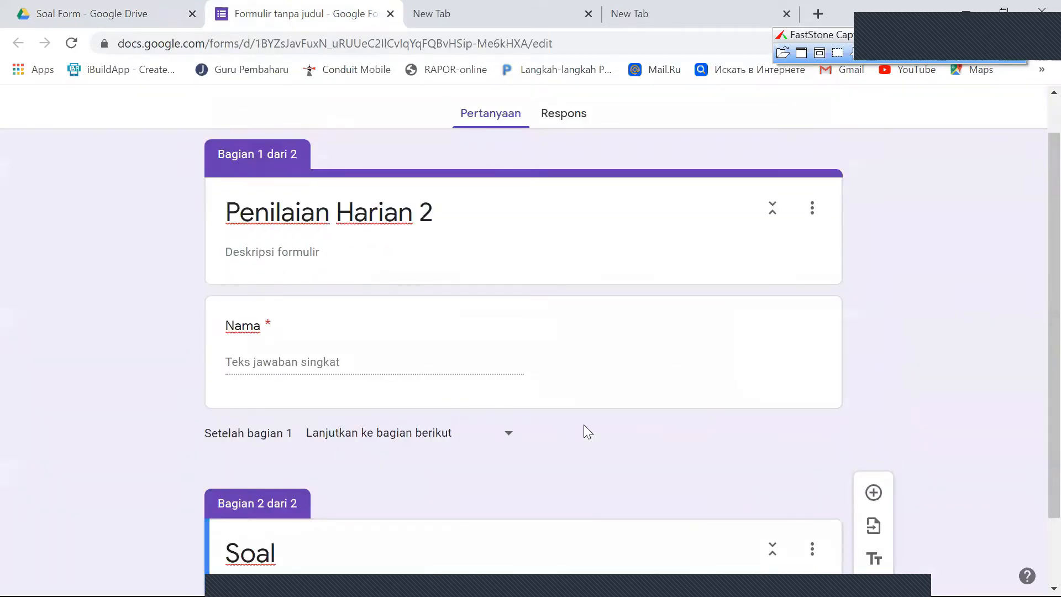
{"action": "scroll", "coordinate": [583, 424], "scroll_direction": "up", "scroll_amount": 1}
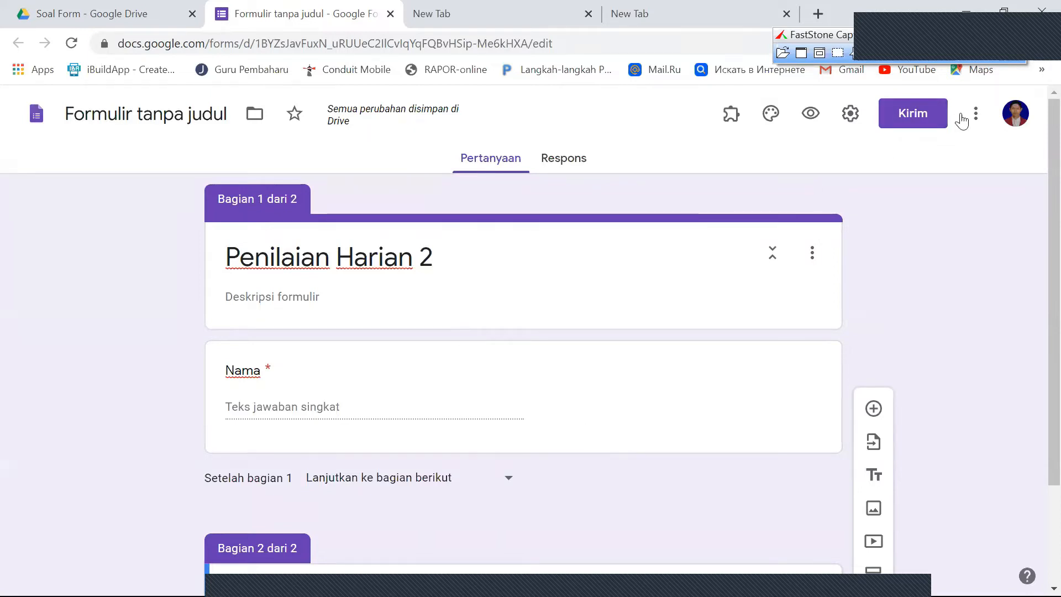
{"action": "left_click", "coordinate": [976, 116]}
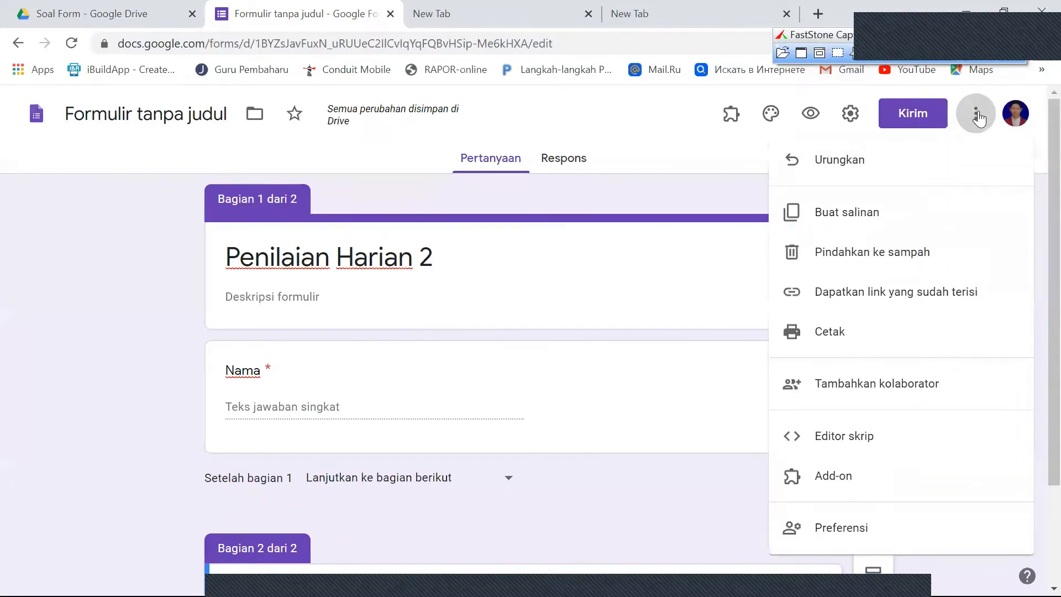
{"action": "left_click", "coordinate": [836, 482]}
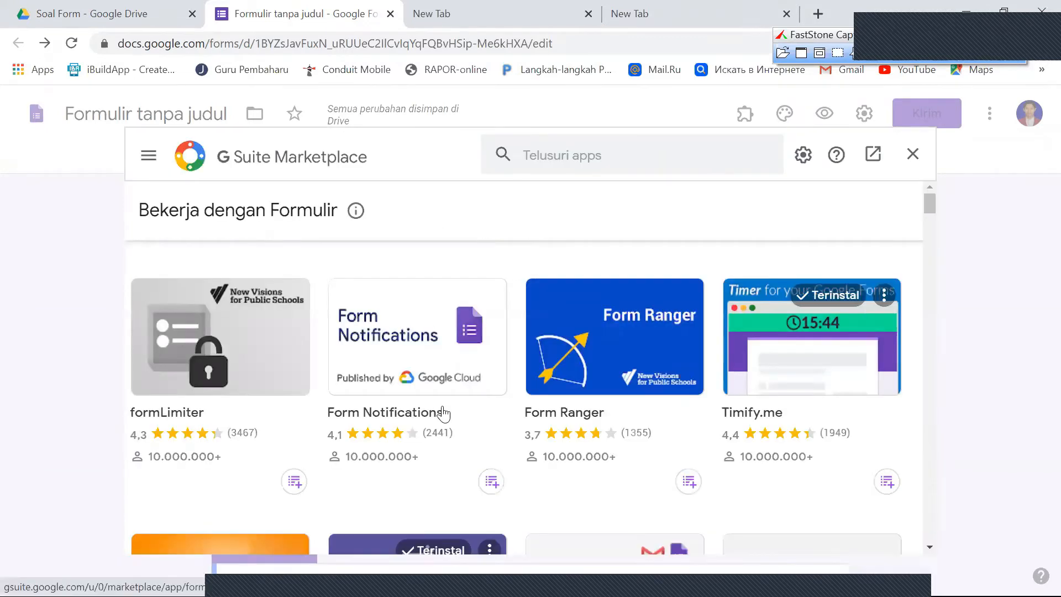
{"action": "left_click", "coordinate": [573, 155]}
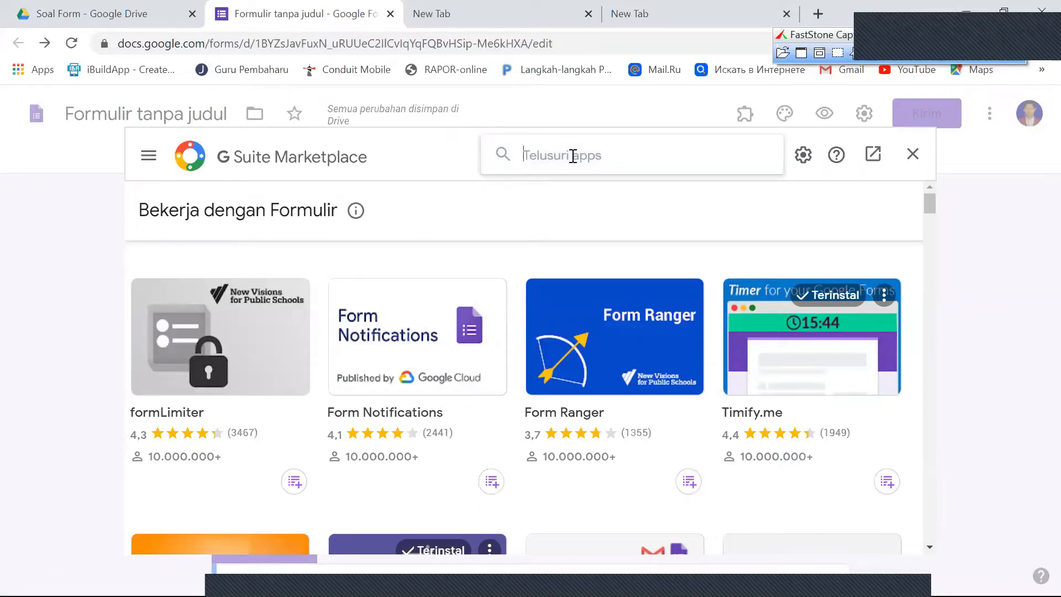
{"action": "type", "text": "form builder"}
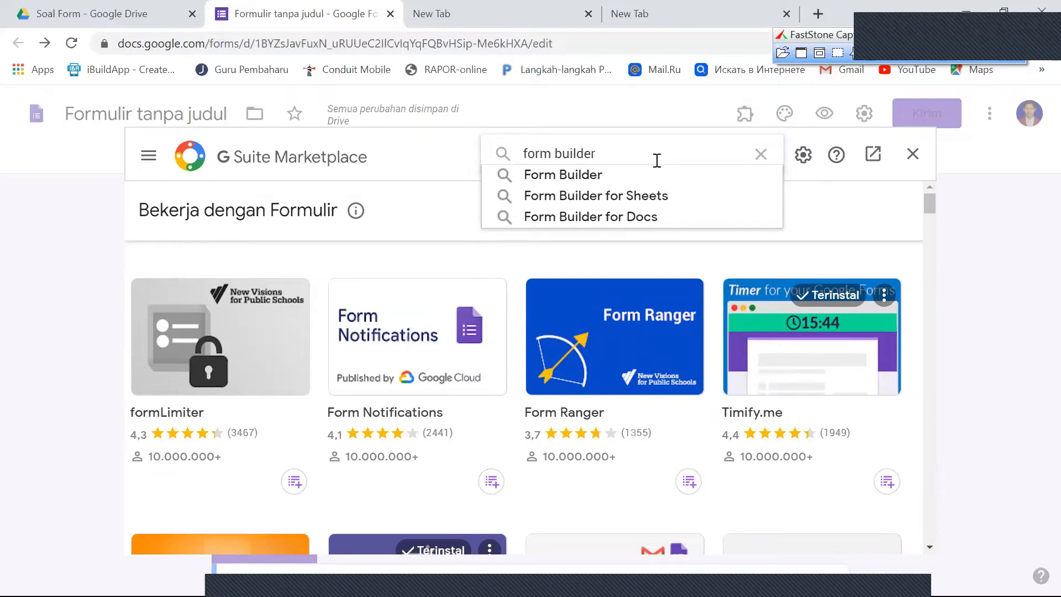
{"action": "key", "text": "Return"}
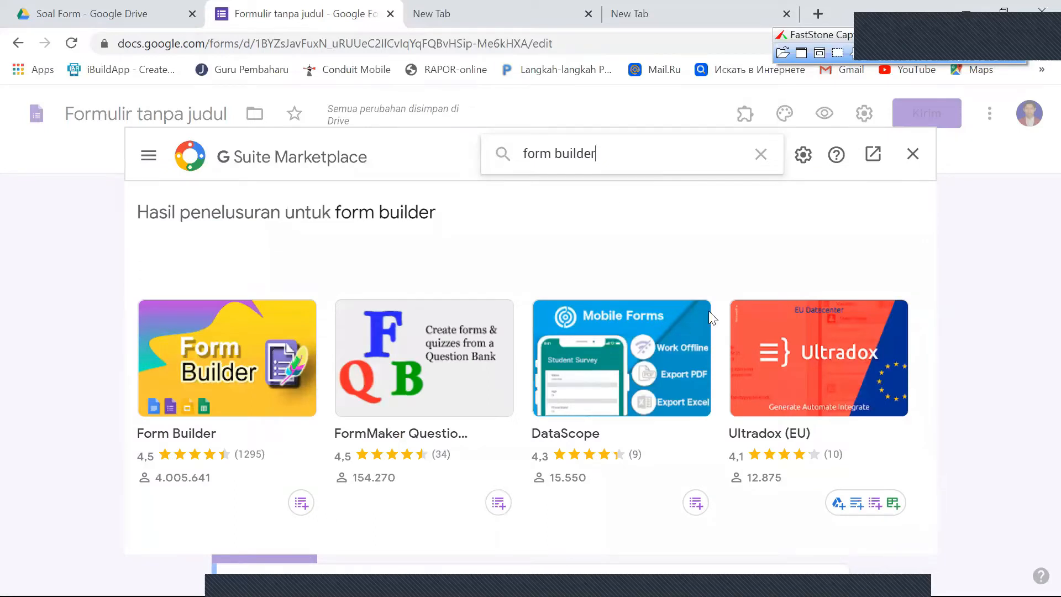
Install the Form Builder add-on by Jivrus Technologies, reviewing and allowing its requested Google account permissions.
{"action": "left_click", "coordinate": [205, 385]}
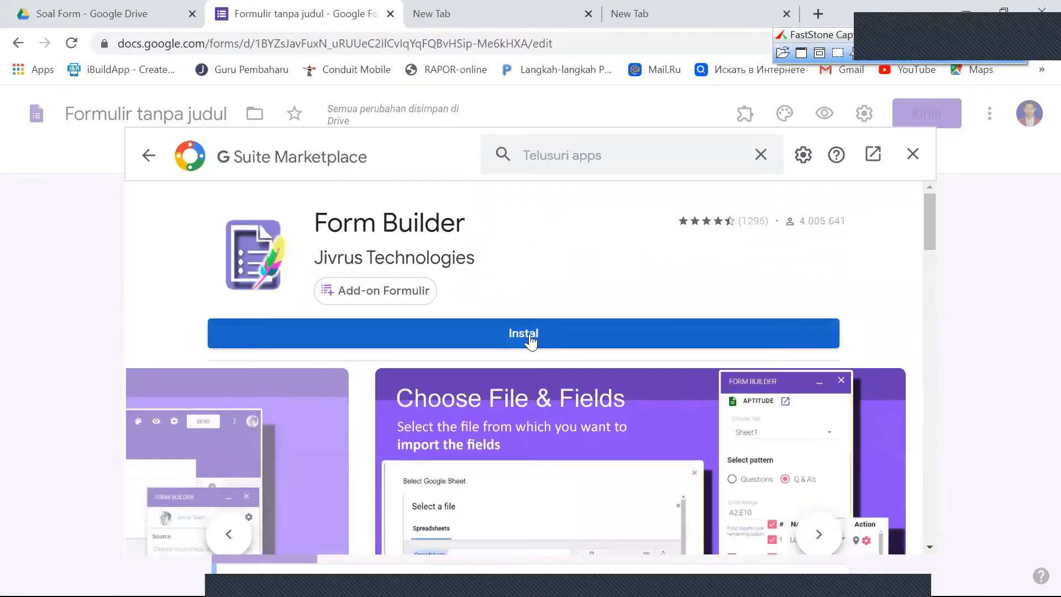
{"action": "left_click", "coordinate": [530, 333]}
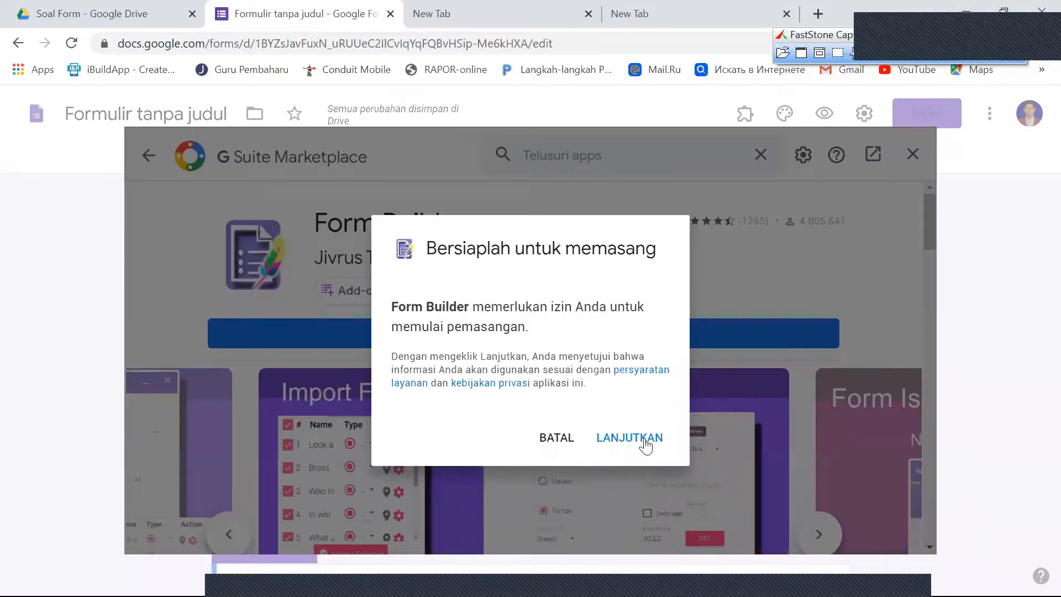
{"action": "left_click", "coordinate": [645, 444]}
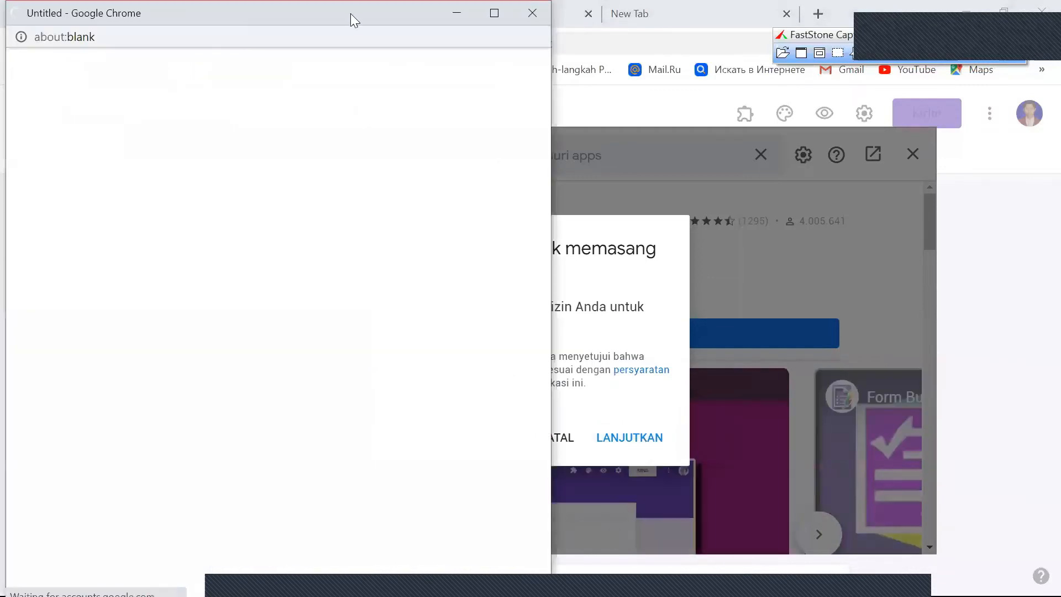
{"action": "left_click_drag", "start_coordinate": [350, 13], "coordinate": [505, 30]}
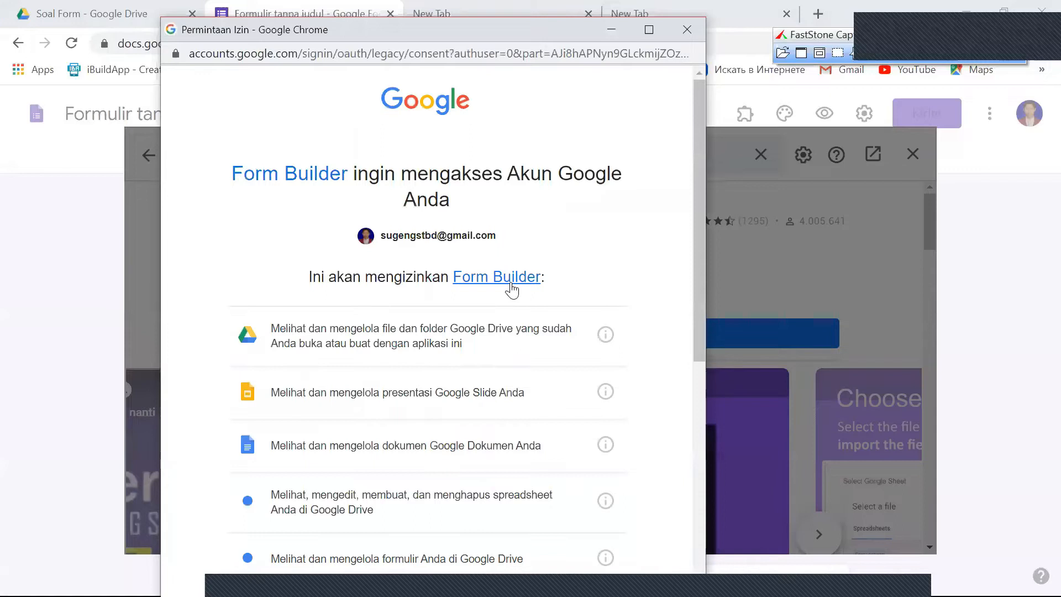
{"action": "scroll", "coordinate": [506, 289], "scroll_direction": "down", "scroll_amount": 1}
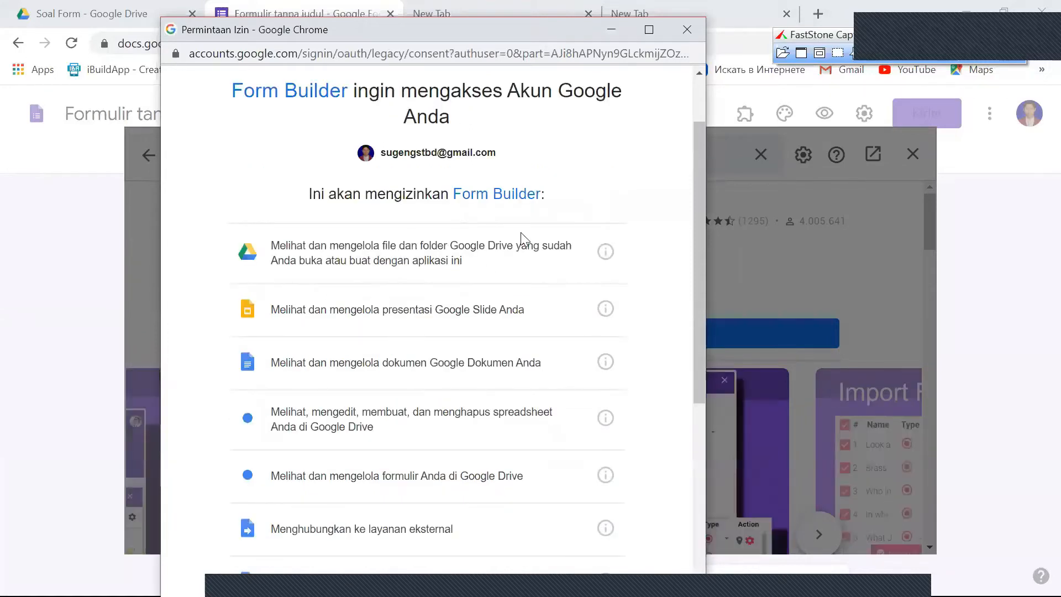
{"action": "scroll", "coordinate": [536, 323], "scroll_direction": "down", "scroll_amount": 3}
{"action": "scroll", "coordinate": [559, 339], "scroll_direction": "down", "scroll_amount": 2}
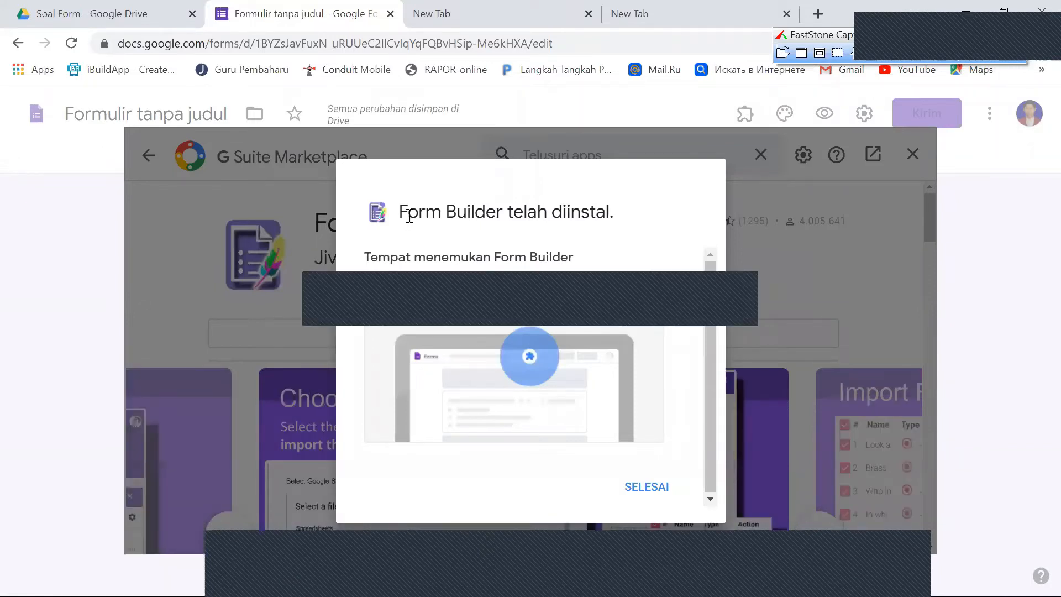
Complete the Form Builder installation notice (Selesai) and close the G Suite Marketplace to return to the form.
{"action": "left_click_drag", "start_coordinate": [408, 217], "coordinate": [607, 220]}
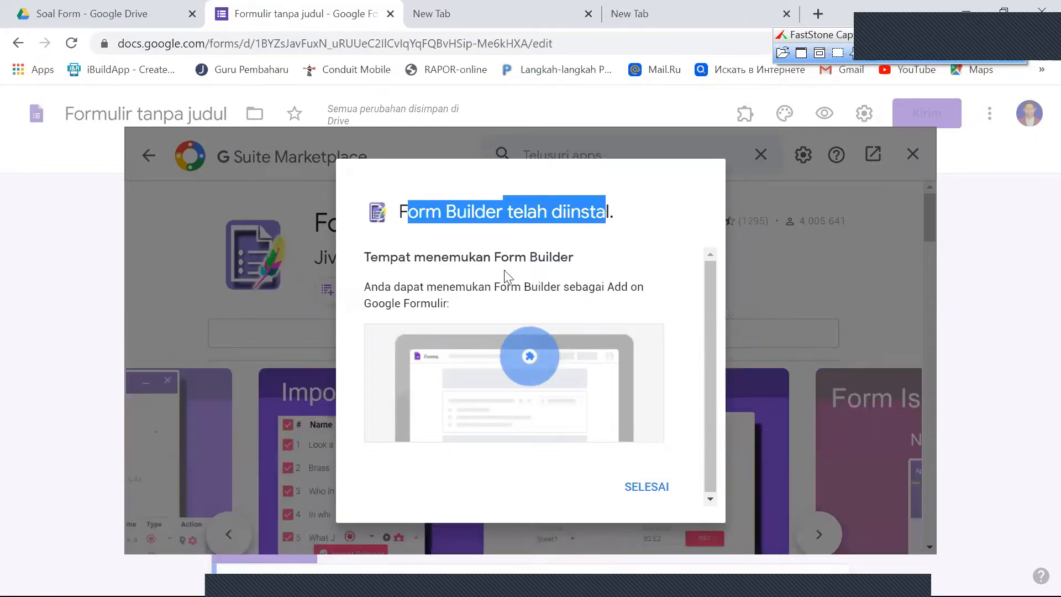
{"action": "left_click", "coordinate": [503, 271]}
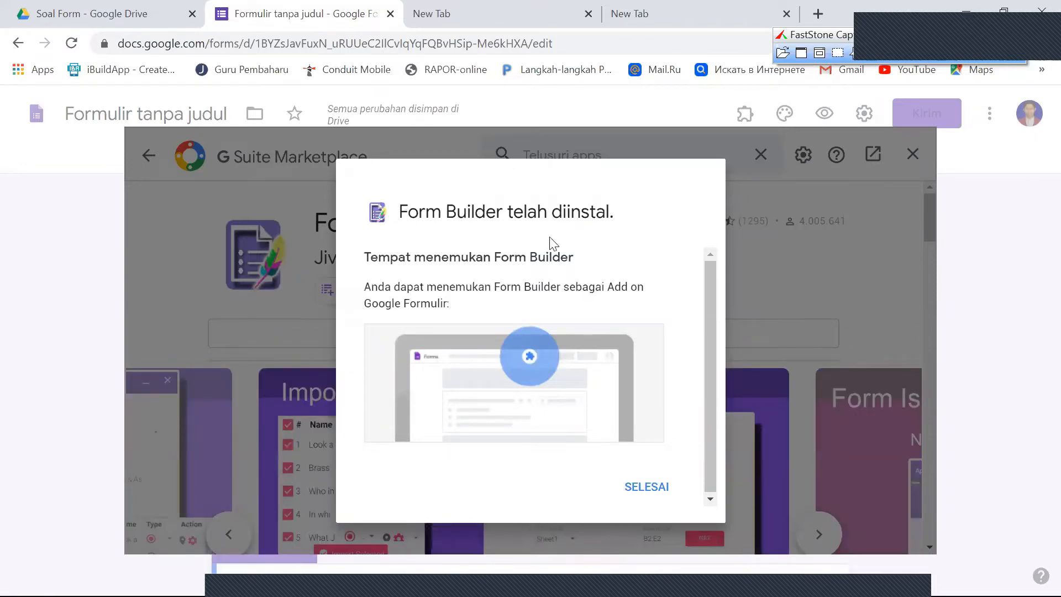
{"action": "left_click", "coordinate": [647, 487]}
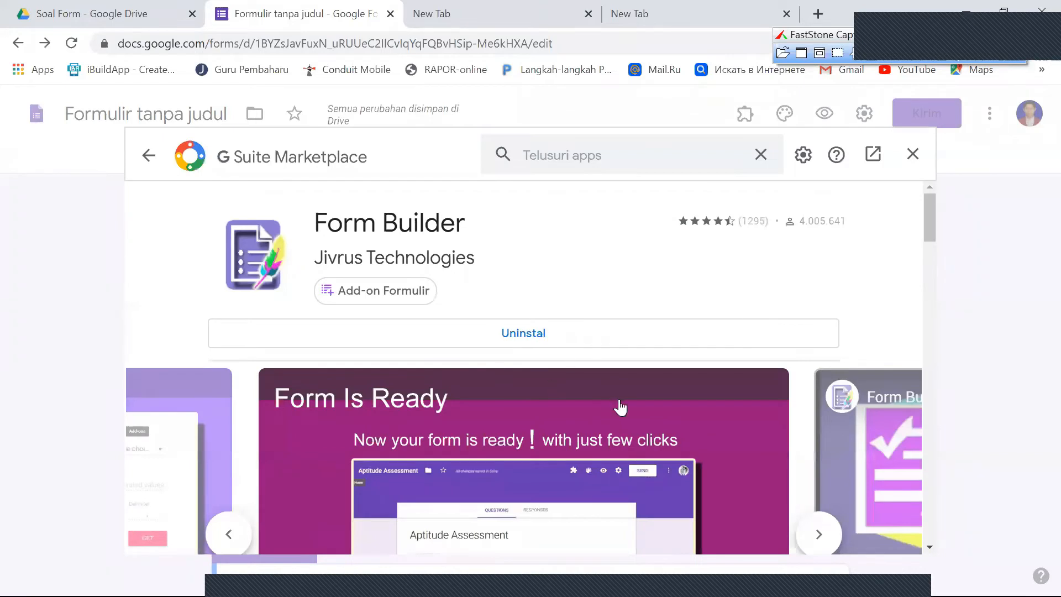
{"action": "left_click", "coordinate": [912, 156]}
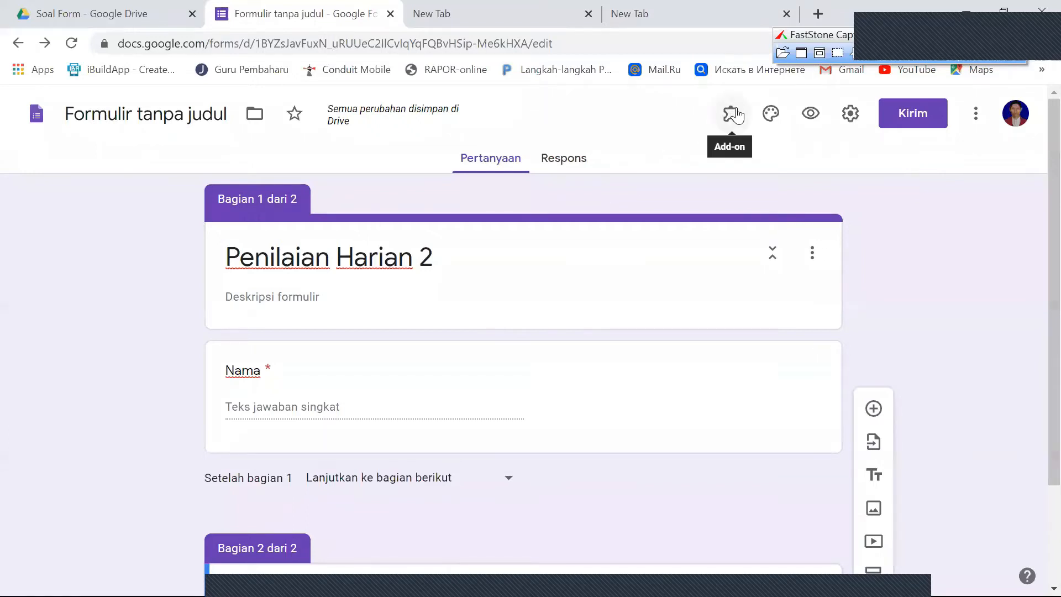
View the Form Builder add-on's help (Bantuan) from the form and close it.
{"action": "left_click", "coordinate": [735, 115]}
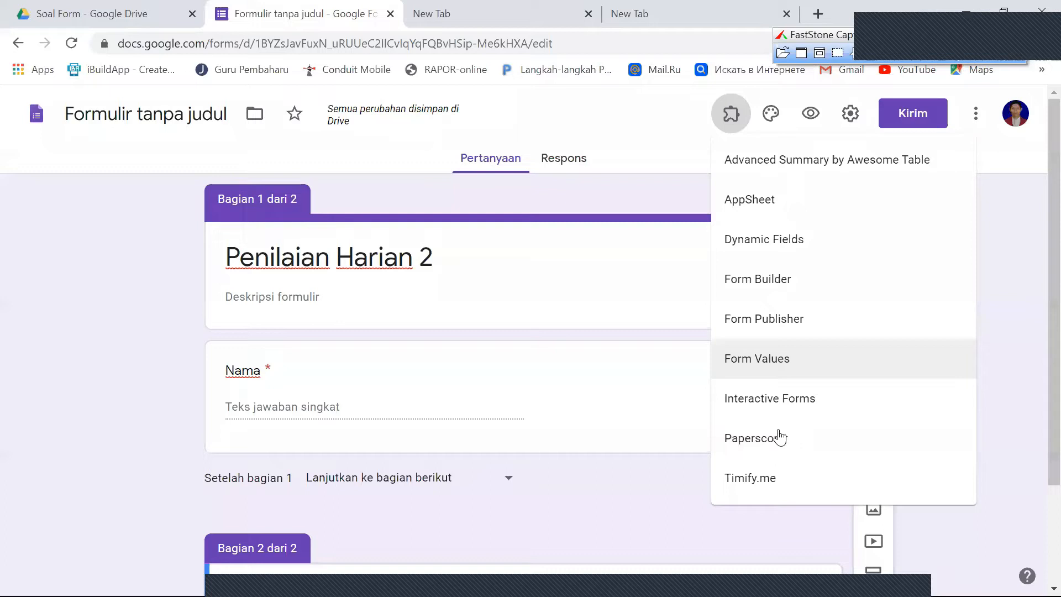
{"action": "left_click", "coordinate": [774, 293]}
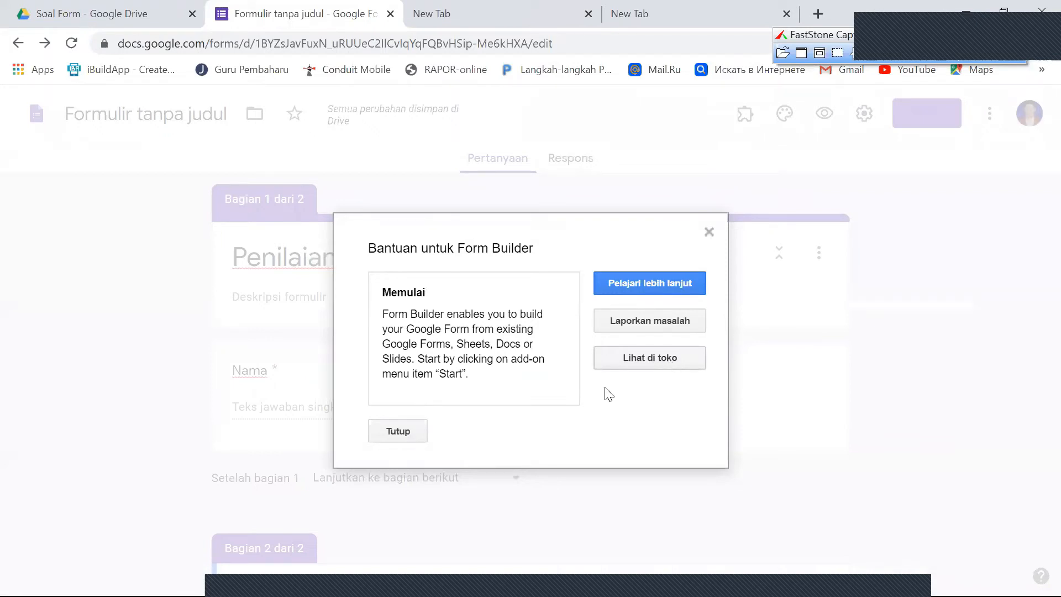
{"action": "left_click", "coordinate": [415, 427]}
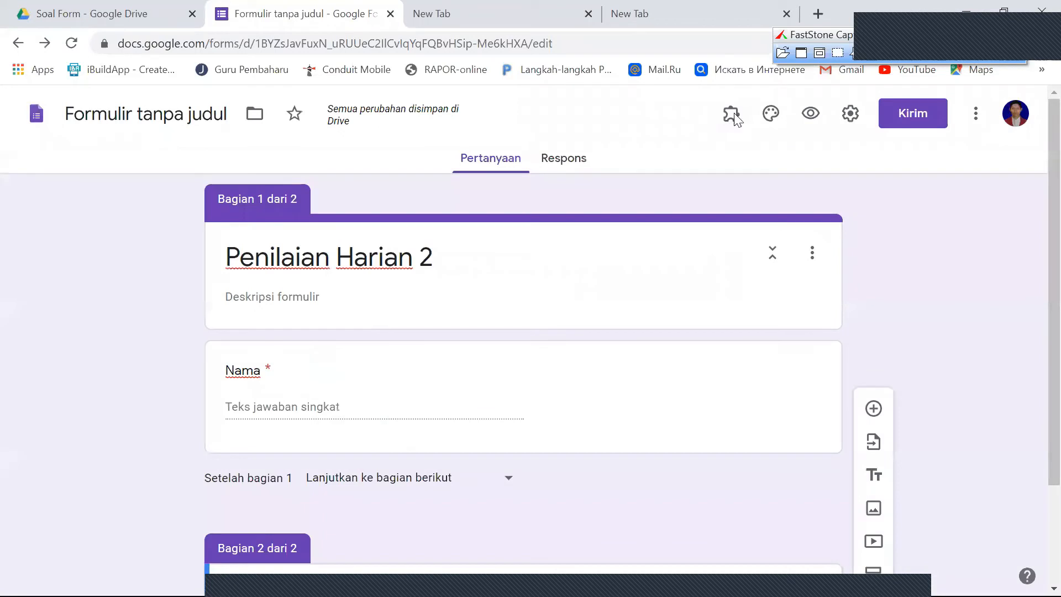
Reopen the Form Builder help dialog and dismiss it.
{"action": "left_click", "coordinate": [734, 115]}
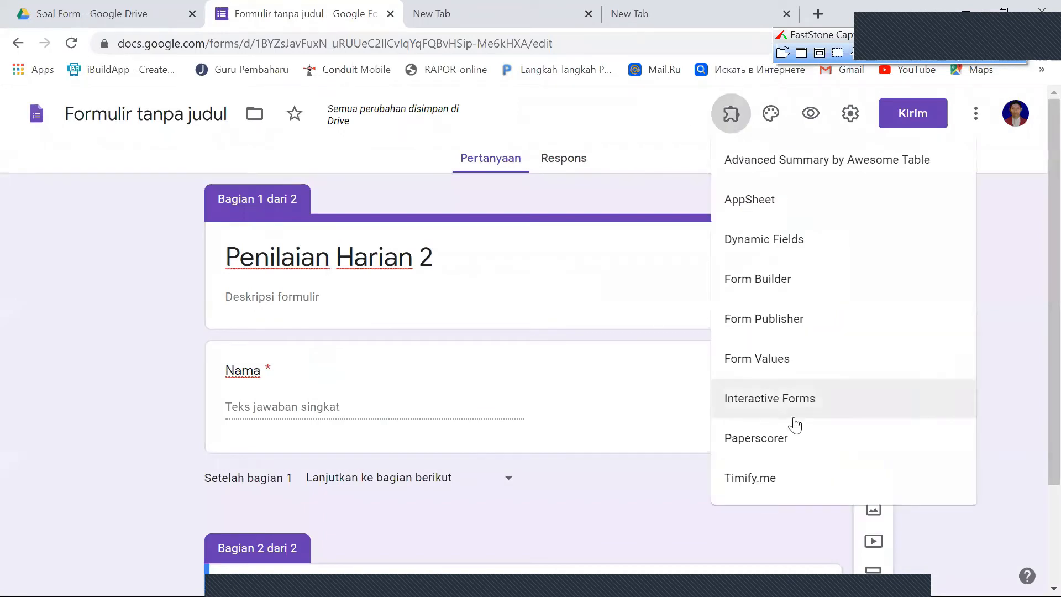
{"action": "left_click", "coordinate": [779, 286]}
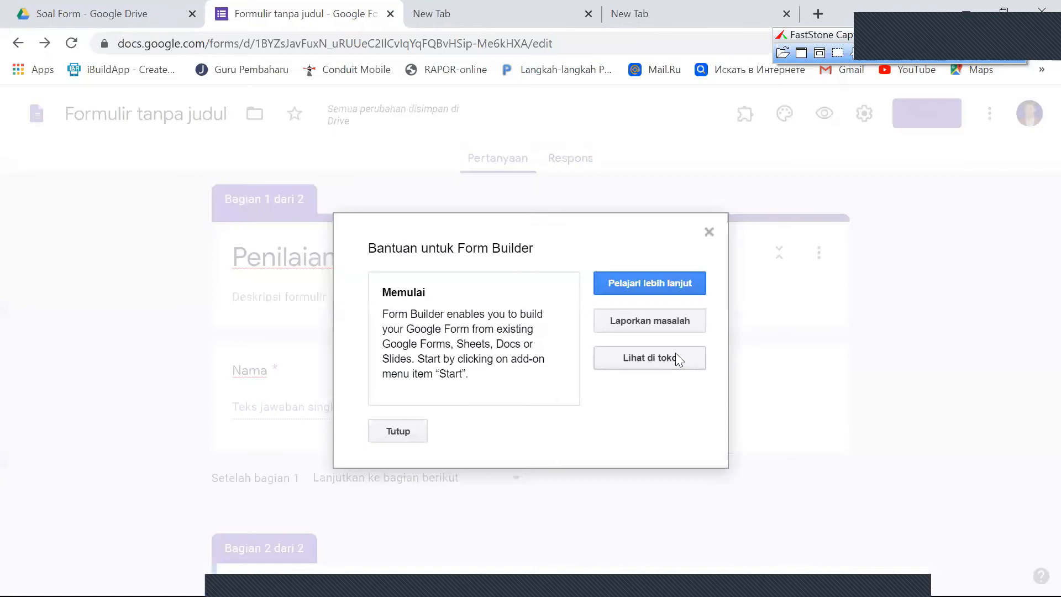
{"action": "left_click", "coordinate": [707, 233]}
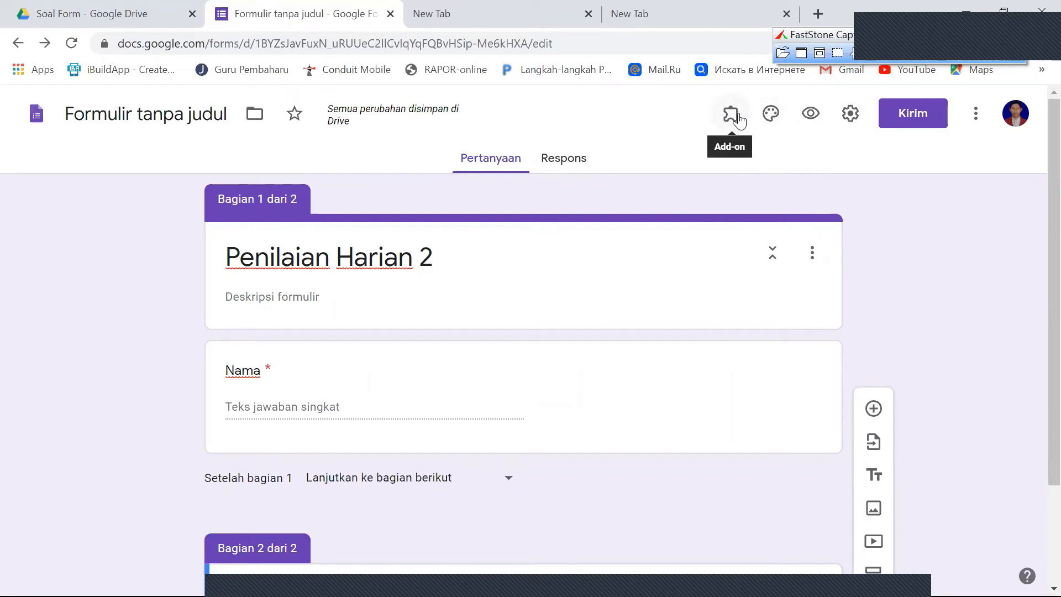
Reload the form editor and give the untitled form file the name Penilaian Harian 2.
{"action": "left_click", "coordinate": [73, 44]}
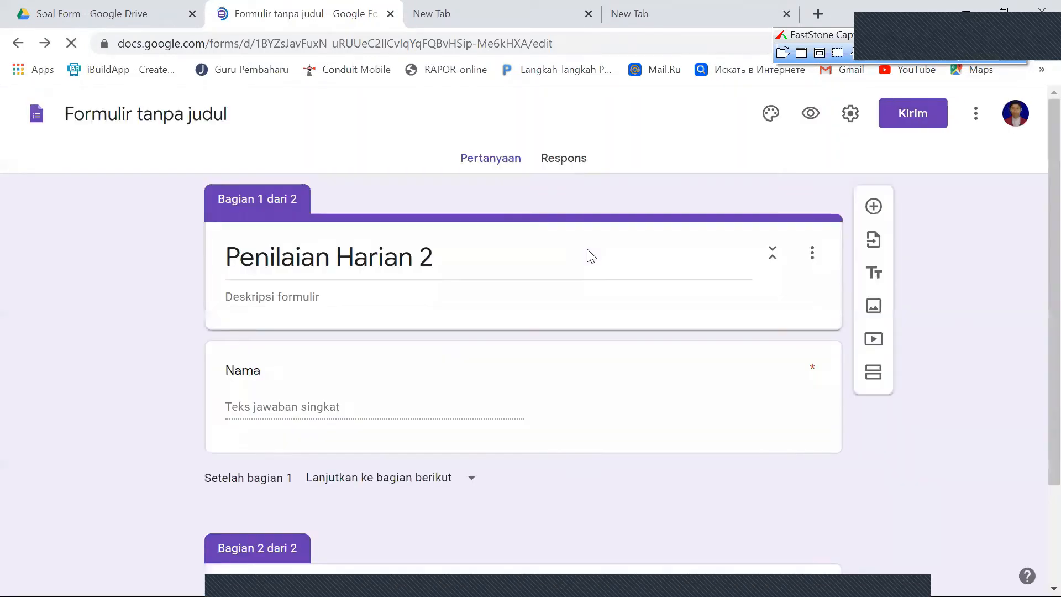
{"action": "left_click", "coordinate": [190, 115]}
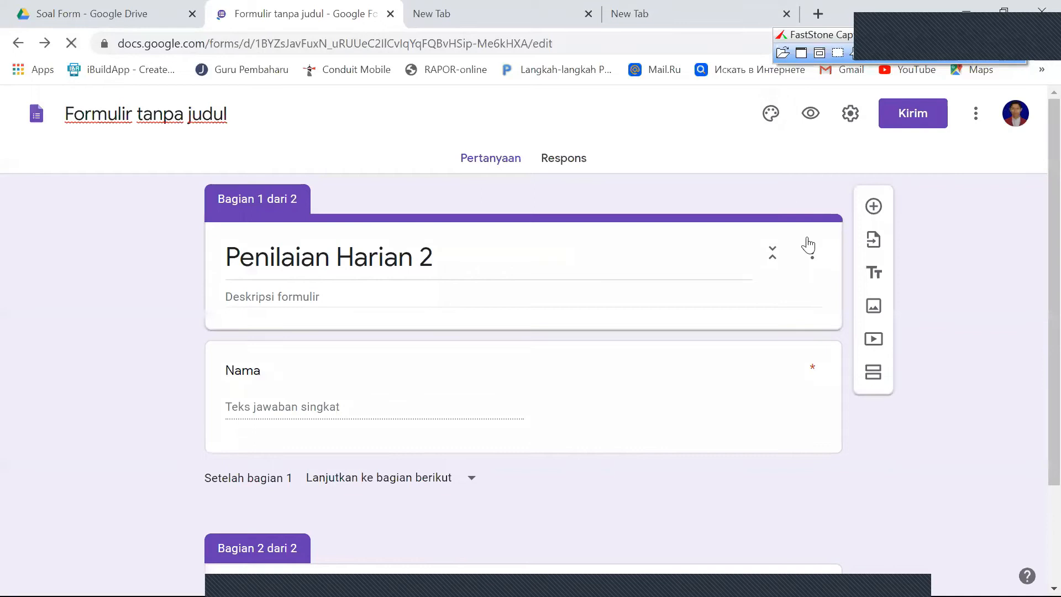
{"action": "scroll", "coordinate": [871, 411], "scroll_direction": "down", "scroll_amount": 2}
{"action": "scroll", "coordinate": [863, 410], "scroll_direction": "up", "scroll_amount": 2}
{"action": "scroll", "coordinate": [683, 267], "scroll_direction": "down", "scroll_amount": 2}
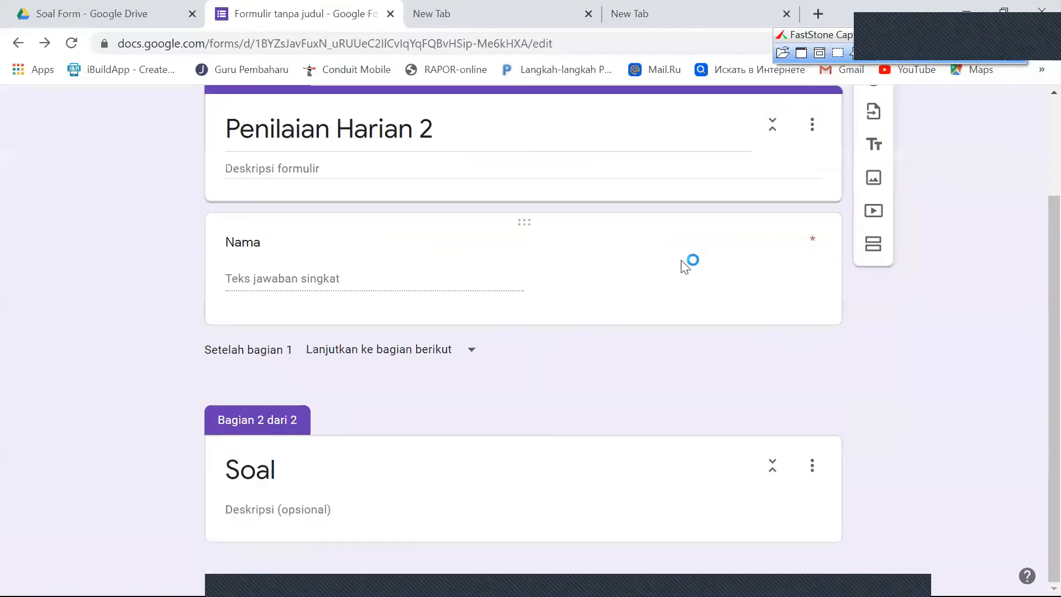
{"action": "scroll", "coordinate": [682, 264], "scroll_direction": "up", "scroll_amount": 2}
{"action": "scroll", "coordinate": [682, 260], "scroll_direction": "down", "scroll_amount": 2}
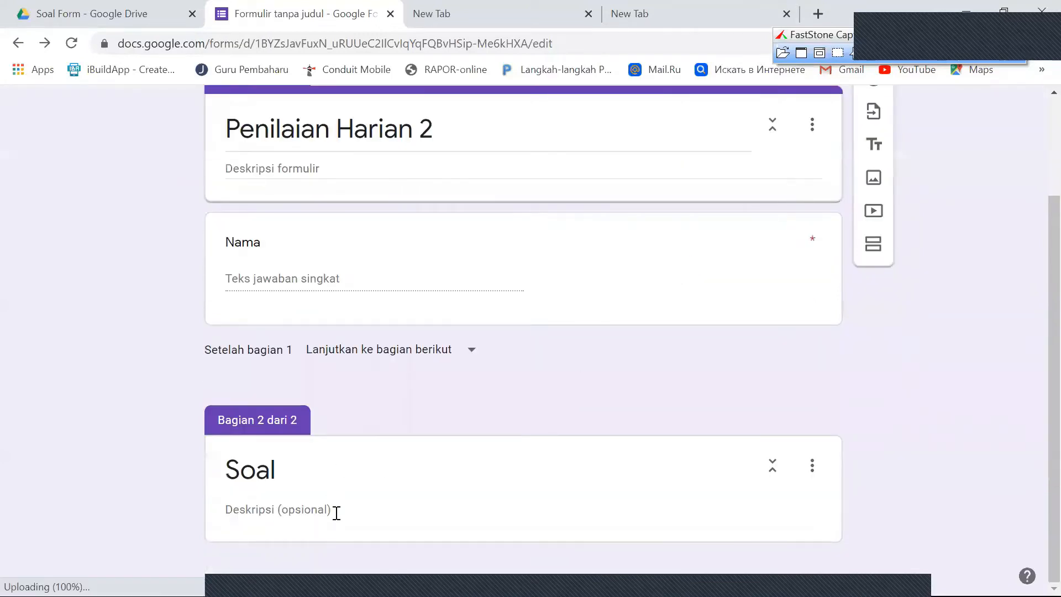
{"action": "left_click", "coordinate": [337, 508]}
{"action": "scroll", "coordinate": [434, 401], "scroll_direction": "up", "scroll_amount": 2}
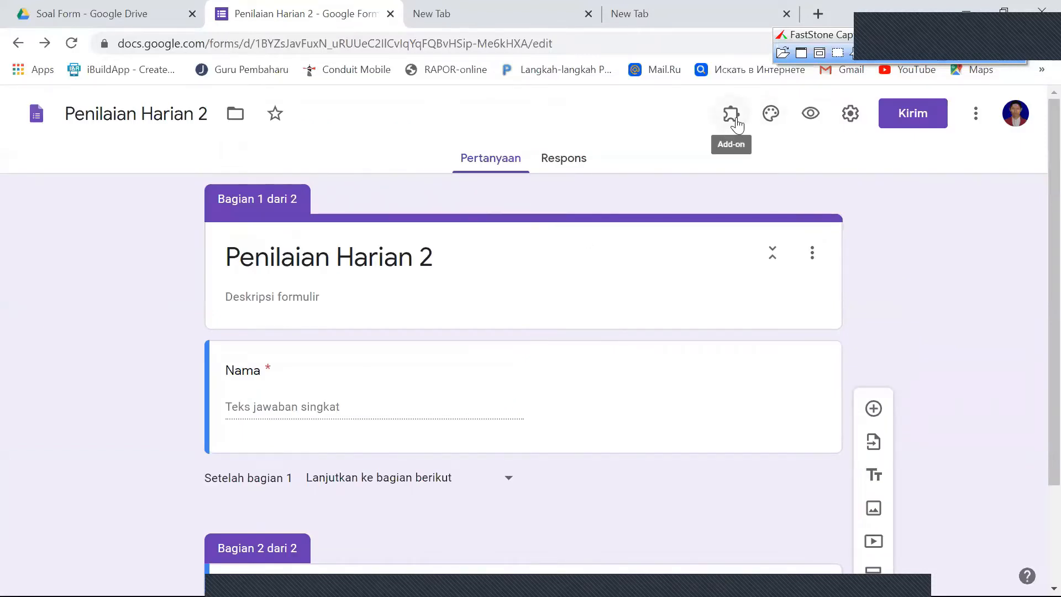
Start the Form Builder add-on on the Penilaian Harian 2 form.
{"action": "left_click", "coordinate": [735, 119]}
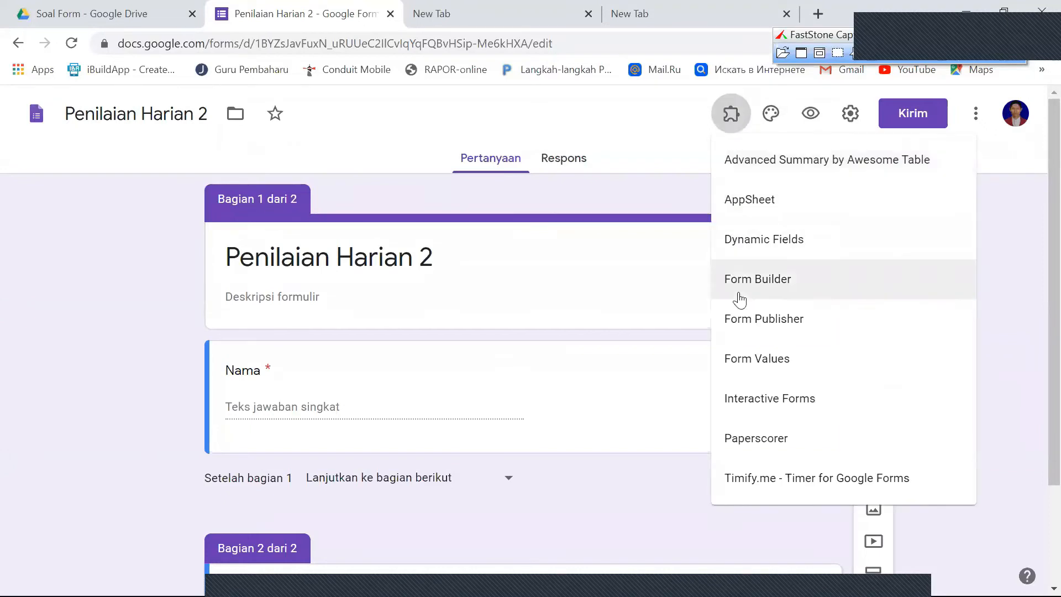
{"action": "left_click", "coordinate": [765, 291]}
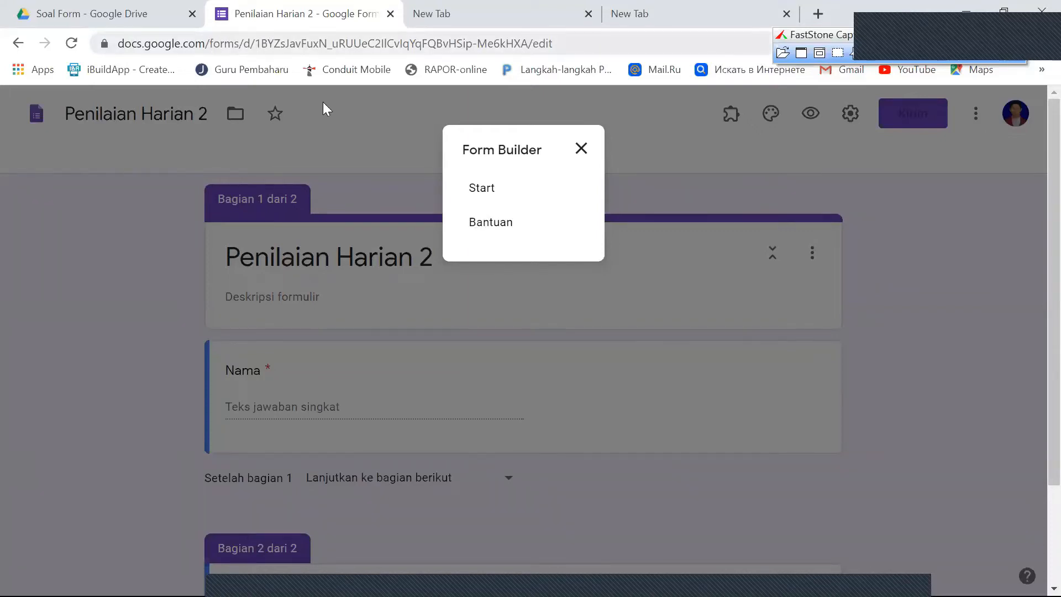
{"action": "left_click", "coordinate": [489, 192]}
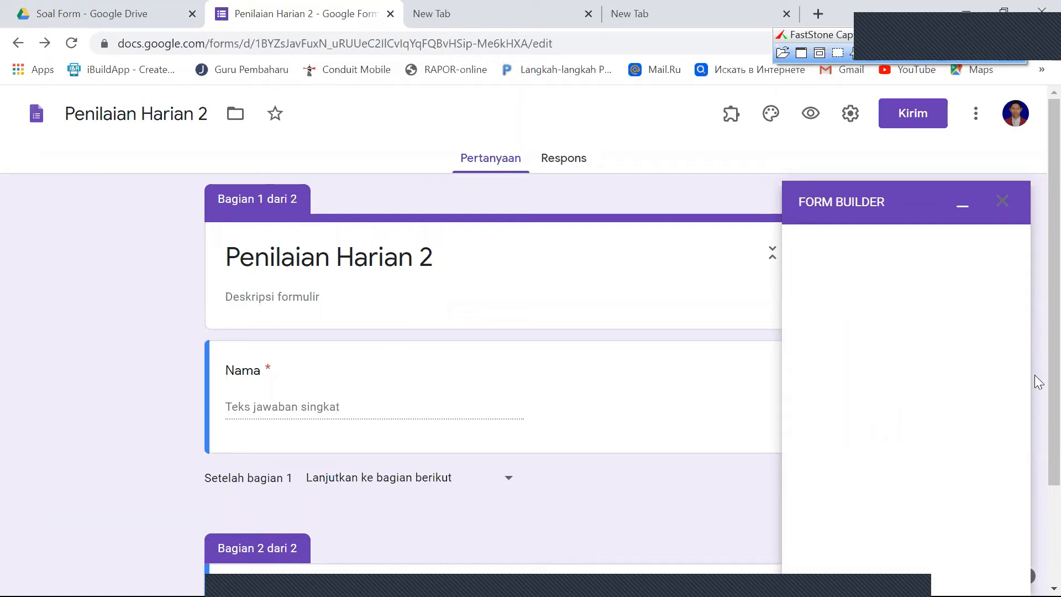
{"action": "scroll", "coordinate": [1034, 261], "scroll_direction": "down", "scroll_amount": 3}
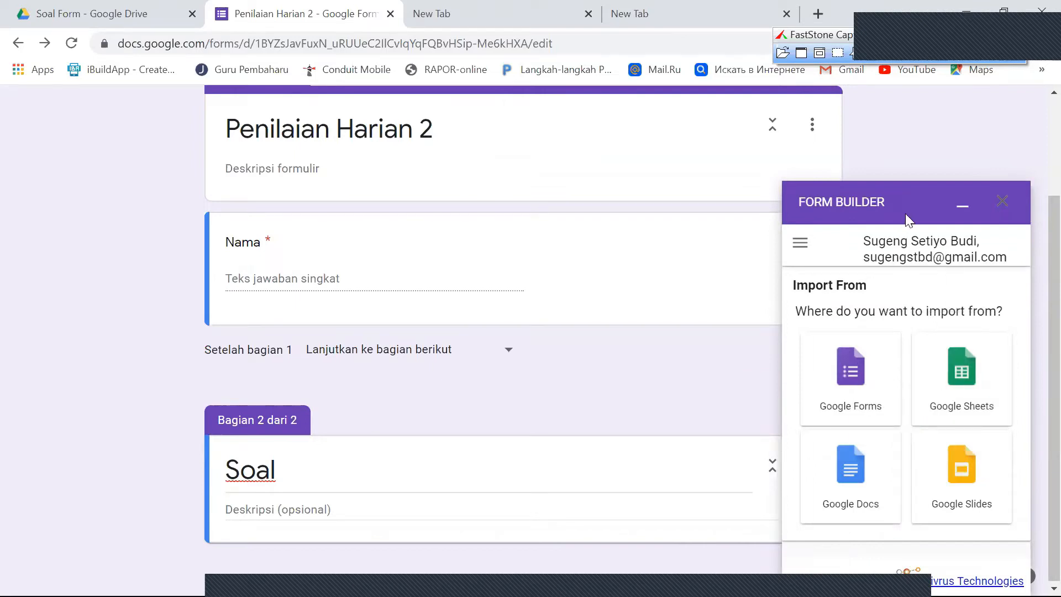
{"action": "key", "text": "ctrl+a"}
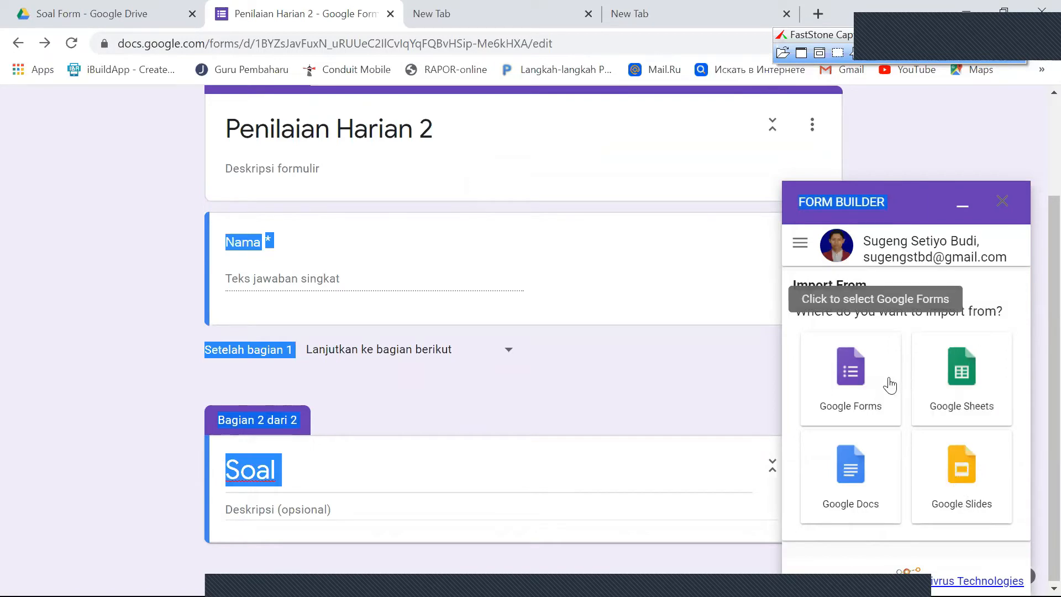
Choose Google Docs as the import source and select the Soal Ujian Sekolah document.
{"action": "left_click", "coordinate": [853, 481]}
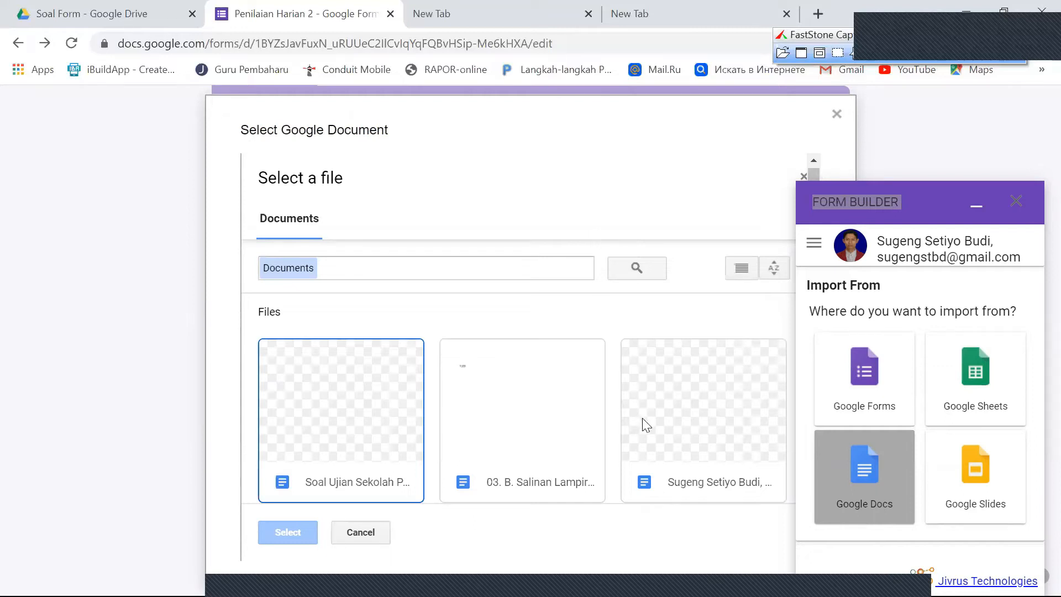
{"action": "scroll", "coordinate": [647, 424], "scroll_direction": "down", "scroll_amount": 3}
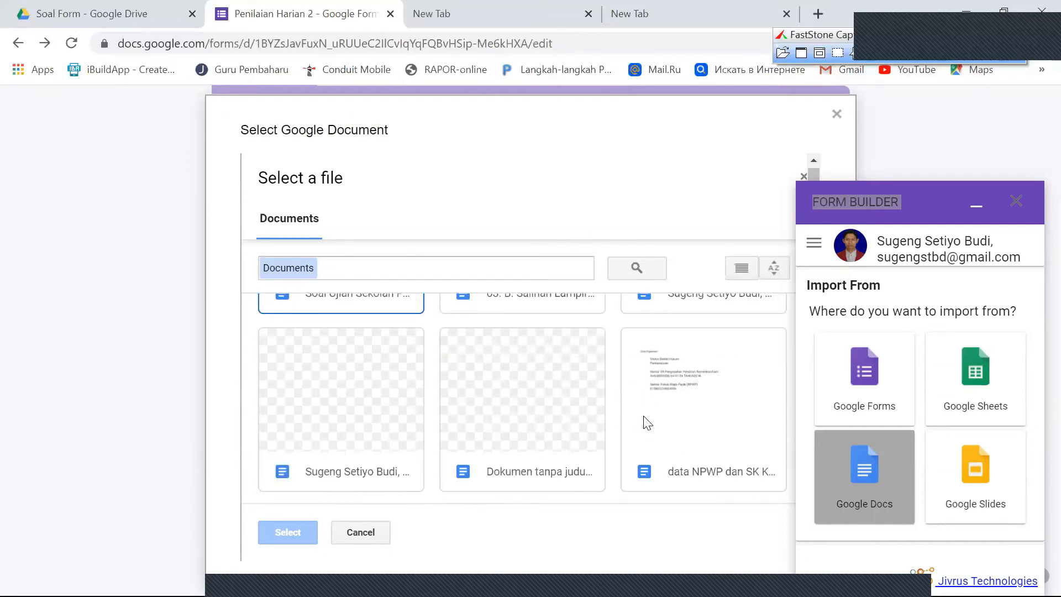
{"action": "scroll", "coordinate": [647, 424], "scroll_direction": "up", "scroll_amount": 3}
{"action": "scroll", "coordinate": [647, 423], "scroll_direction": "down", "scroll_amount": 2}
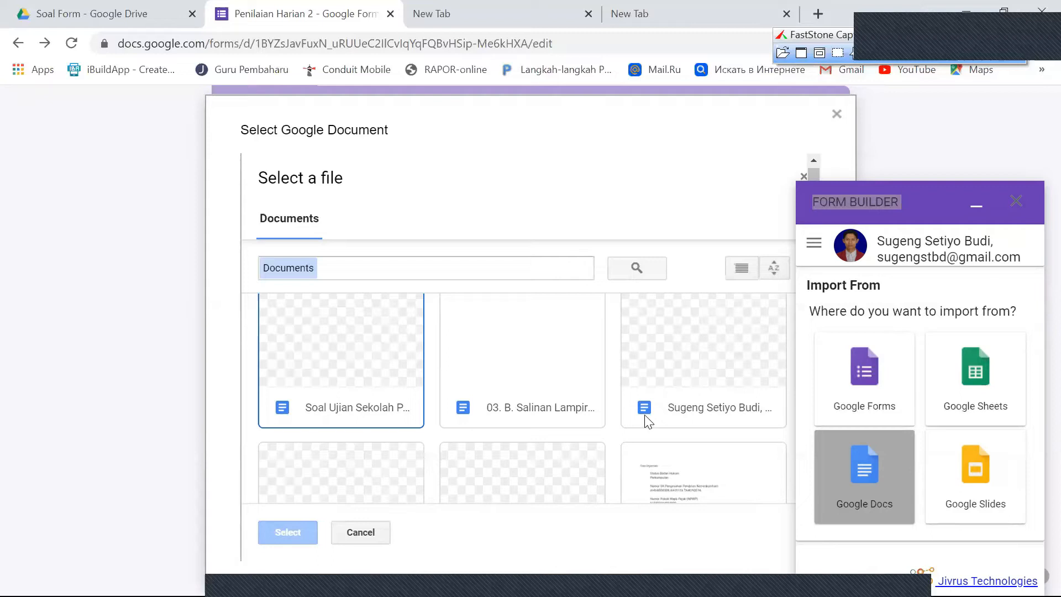
{"action": "scroll", "coordinate": [648, 422], "scroll_direction": "down", "scroll_amount": 5}
{"action": "scroll", "coordinate": [647, 419], "scroll_direction": "down", "scroll_amount": 10}
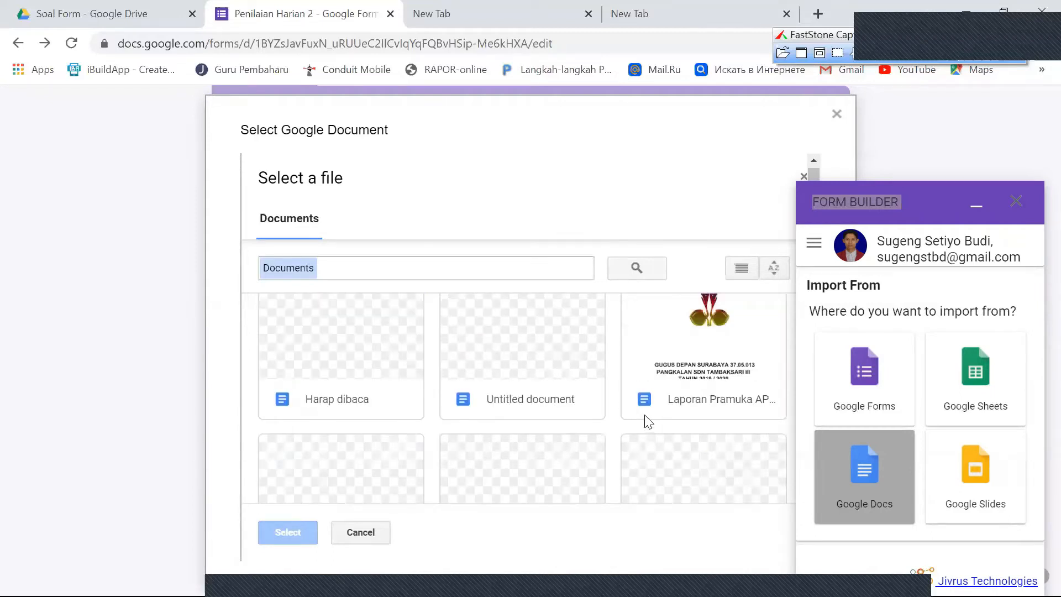
{"action": "scroll", "coordinate": [647, 421], "scroll_direction": "up", "scroll_amount": 15}
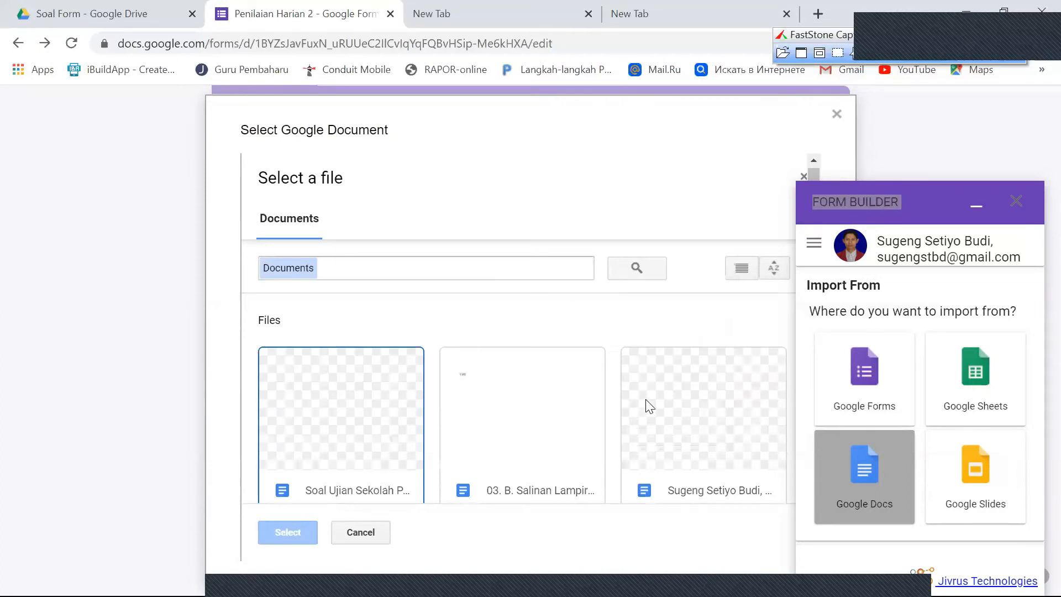
{"action": "scroll", "coordinate": [646, 408], "scroll_direction": "down", "scroll_amount": 2}
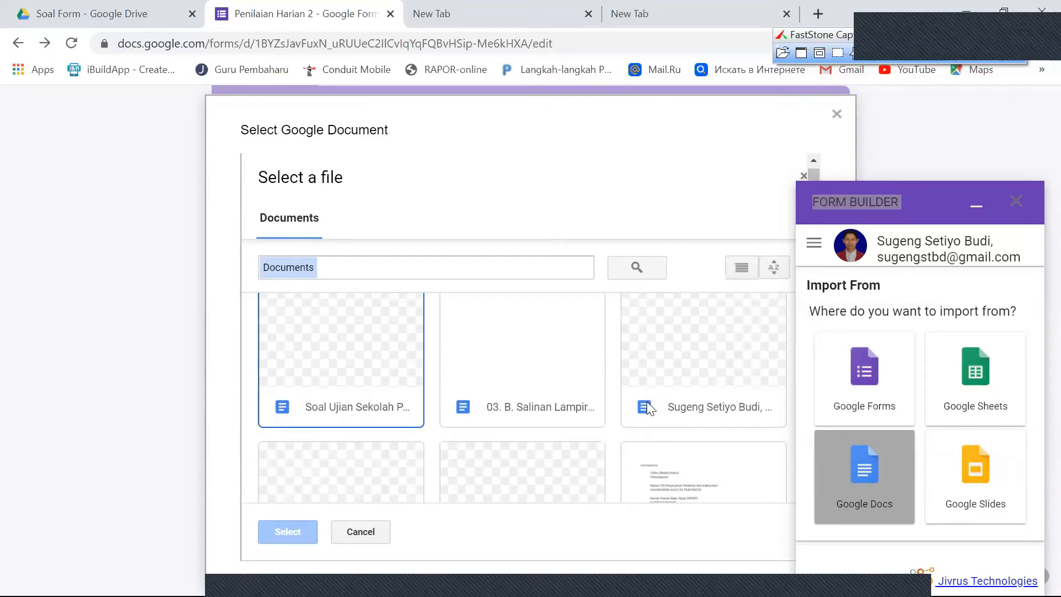
{"action": "left_click", "coordinate": [365, 366]}
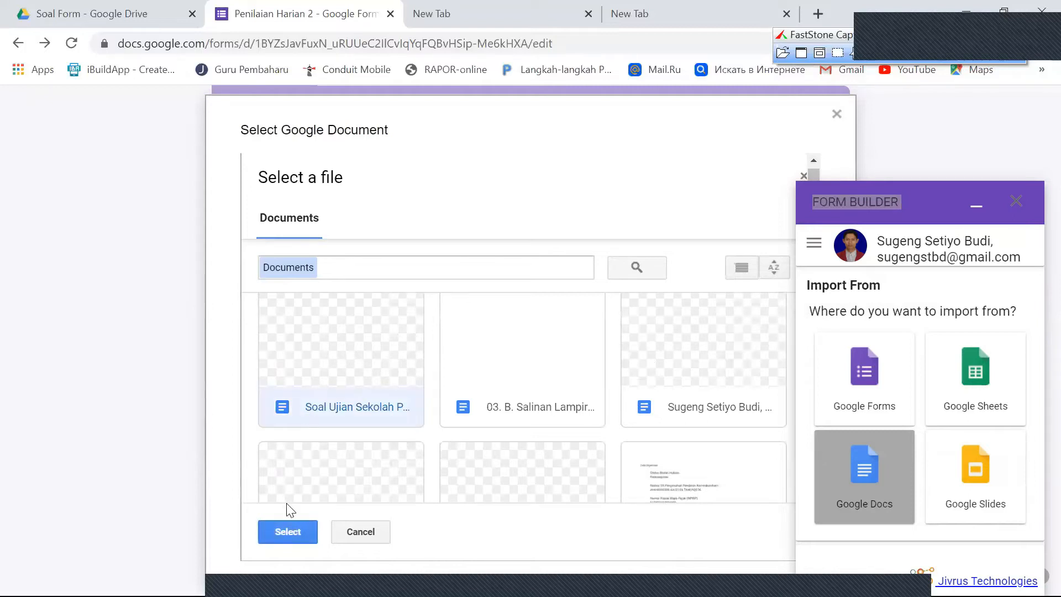
{"action": "left_click", "coordinate": [291, 531]}
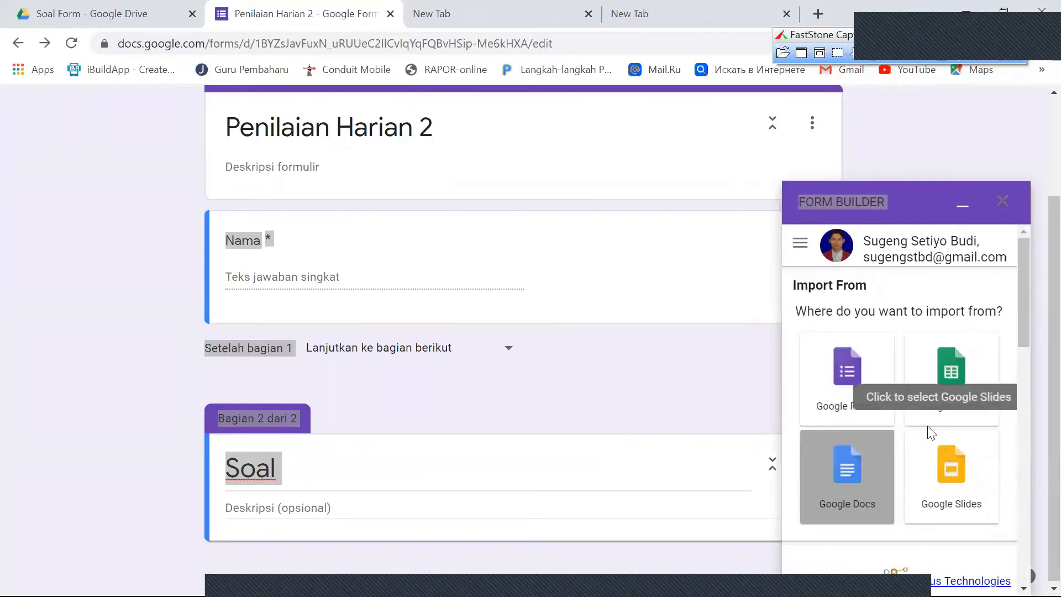
Review the items ready to import from Soal Ujian and exclude item 1, the PILIHL heading entry.
{"action": "scroll", "coordinate": [938, 421], "scroll_direction": "down", "scroll_amount": 2}
{"action": "scroll", "coordinate": [938, 421], "scroll_direction": "down", "scroll_amount": 3}
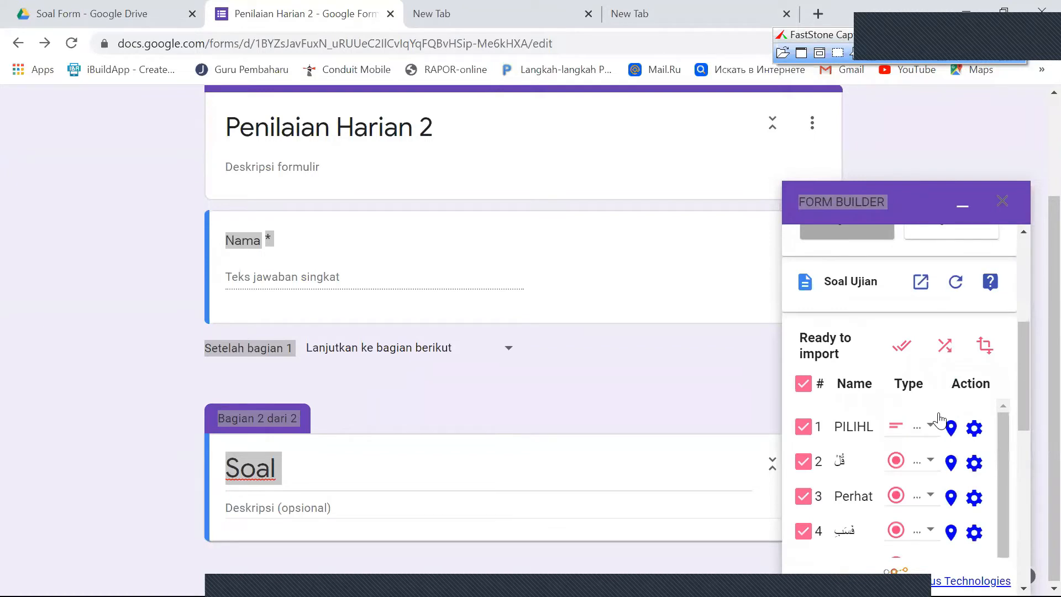
{"action": "scroll", "coordinate": [938, 421], "scroll_direction": "down", "scroll_amount": 4}
{"action": "scroll", "coordinate": [939, 421], "scroll_direction": "up", "scroll_amount": 2}
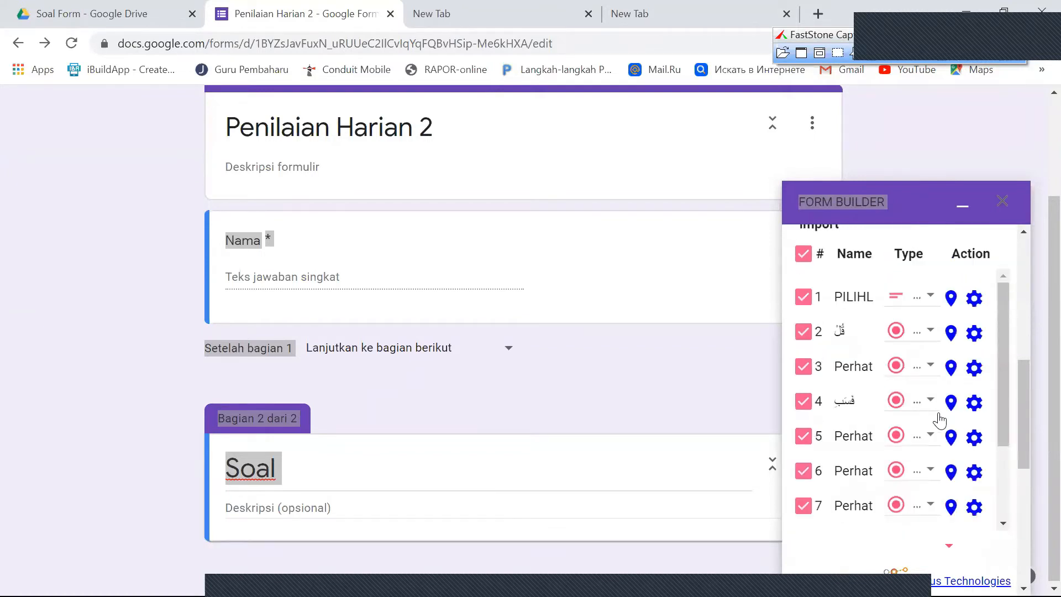
{"action": "scroll", "coordinate": [938, 421], "scroll_direction": "up", "scroll_amount": 2}
{"action": "scroll", "coordinate": [939, 407], "scroll_direction": "down", "scroll_amount": 2}
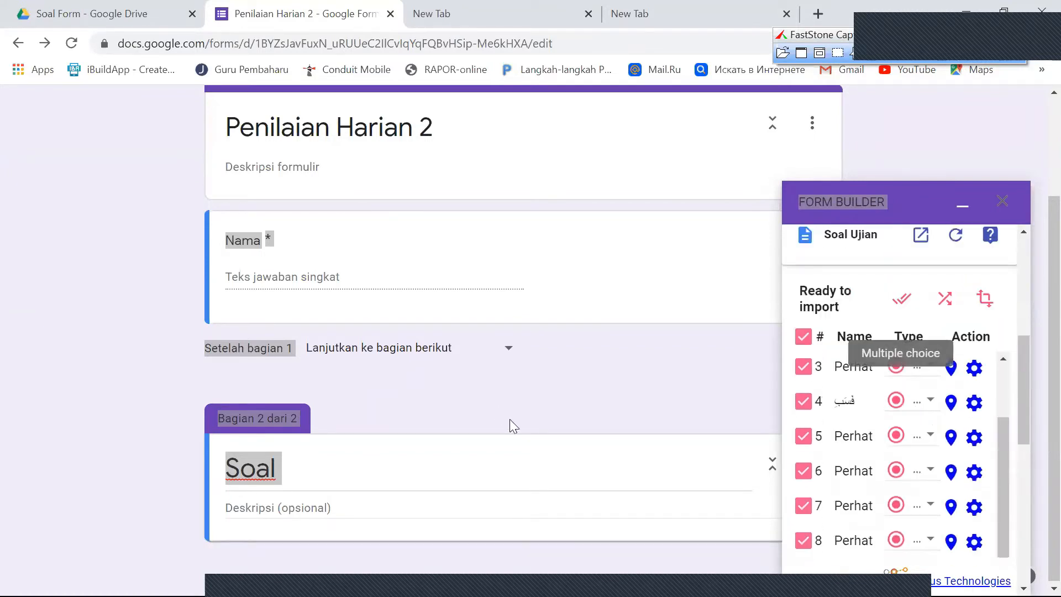
{"action": "scroll", "coordinate": [914, 449], "scroll_direction": "up", "scroll_amount": 2}
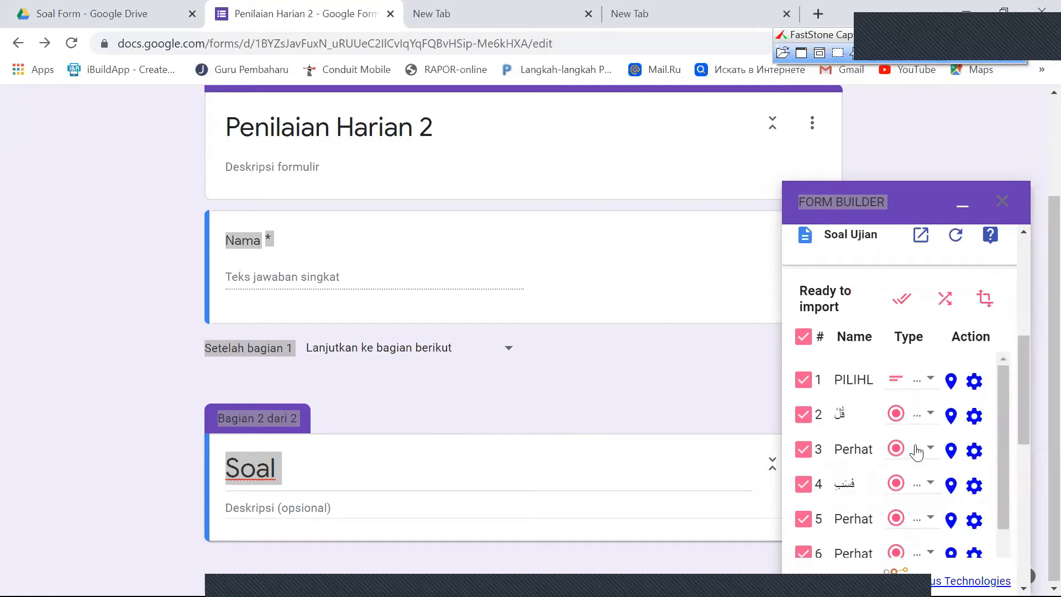
{"action": "scroll", "coordinate": [915, 451], "scroll_direction": "up", "scroll_amount": 2}
{"action": "scroll", "coordinate": [930, 437], "scroll_direction": "down", "scroll_amount": 2}
{"action": "left_click", "coordinate": [804, 381]}
{"action": "scroll", "coordinate": [1003, 393], "scroll_direction": "down", "scroll_amount": 1}
{"action": "scroll", "coordinate": [1003, 395], "scroll_direction": "down", "scroll_amount": 1}
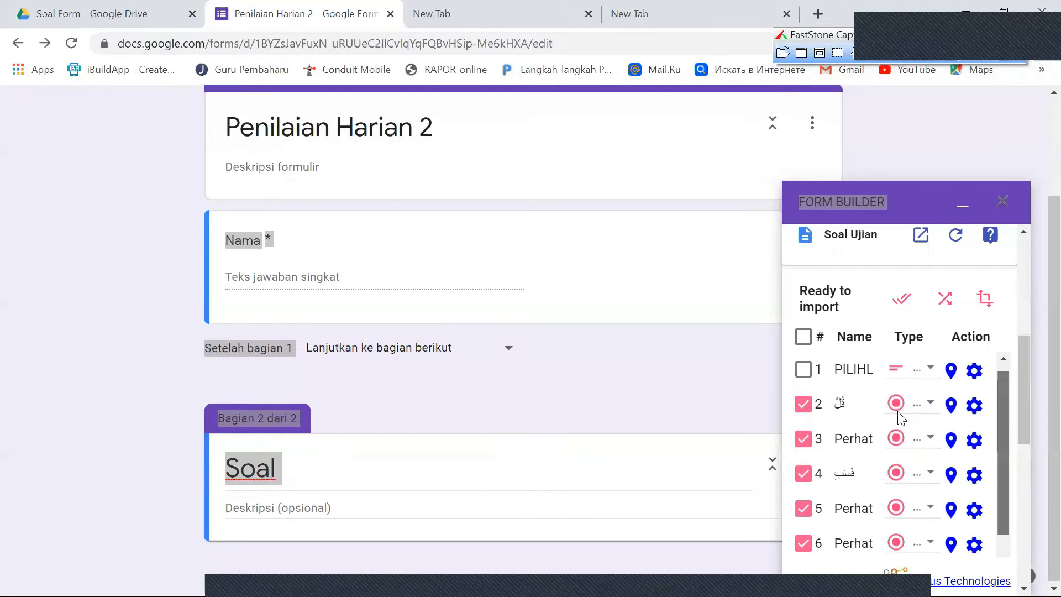
Import the selected questions from Soal Ujian into the form and reload the form file.
{"action": "scroll", "coordinate": [850, 450], "scroll_direction": "down", "scroll_amount": 3}
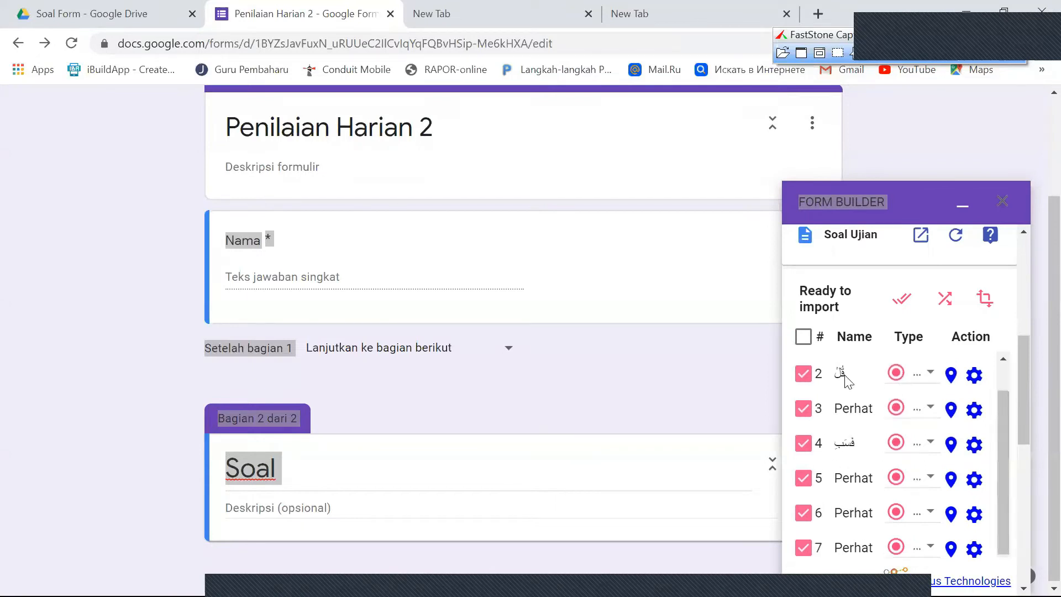
{"action": "scroll", "coordinate": [850, 458], "scroll_direction": "down", "scroll_amount": 2}
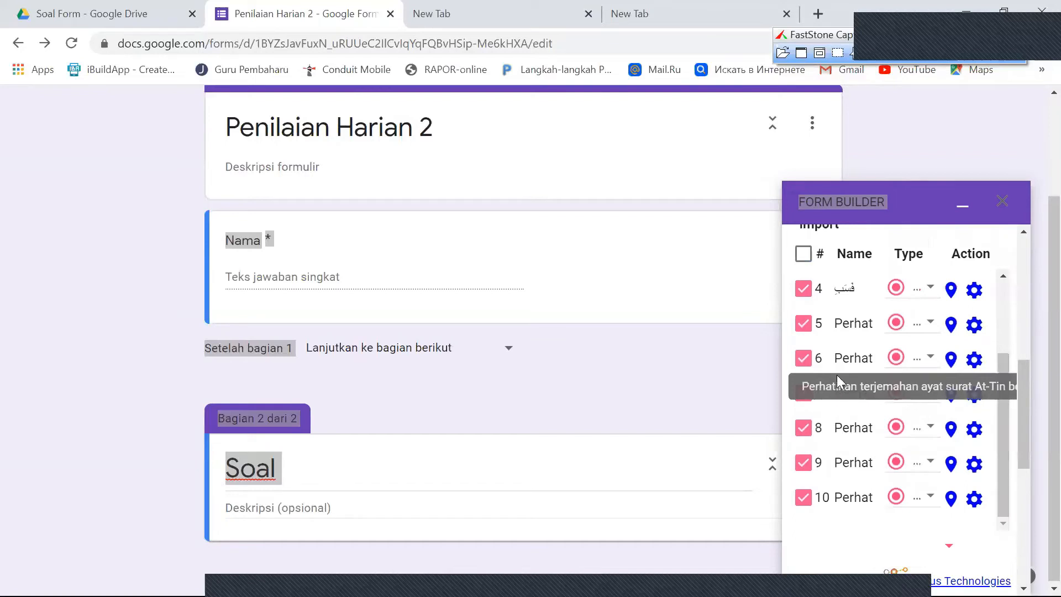
{"action": "scroll", "coordinate": [900, 505], "scroll_direction": "down", "scroll_amount": 2}
{"action": "left_click", "coordinate": [900, 501]}
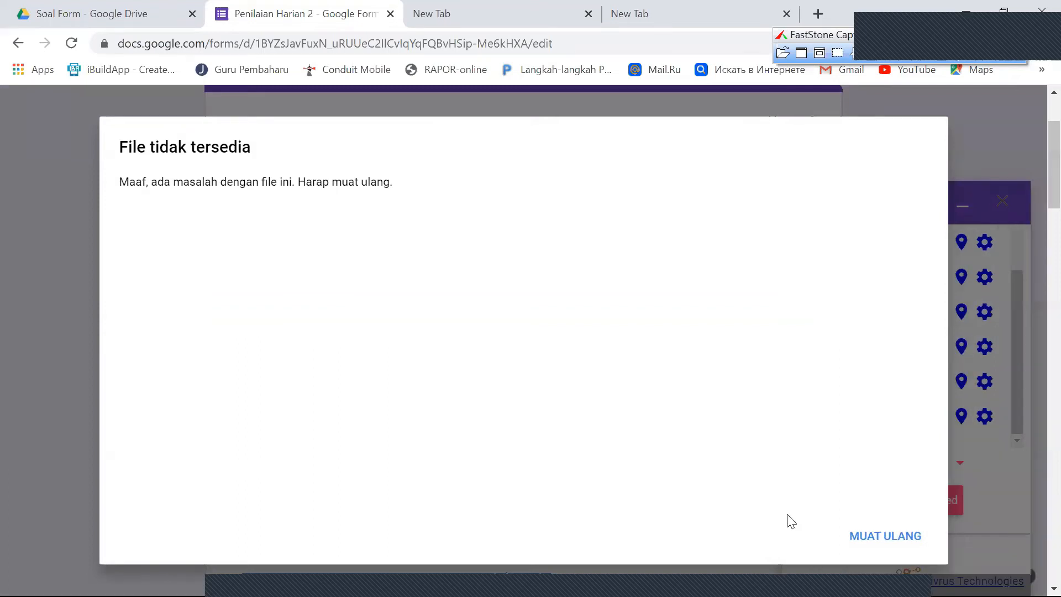
{"action": "left_click", "coordinate": [863, 538]}
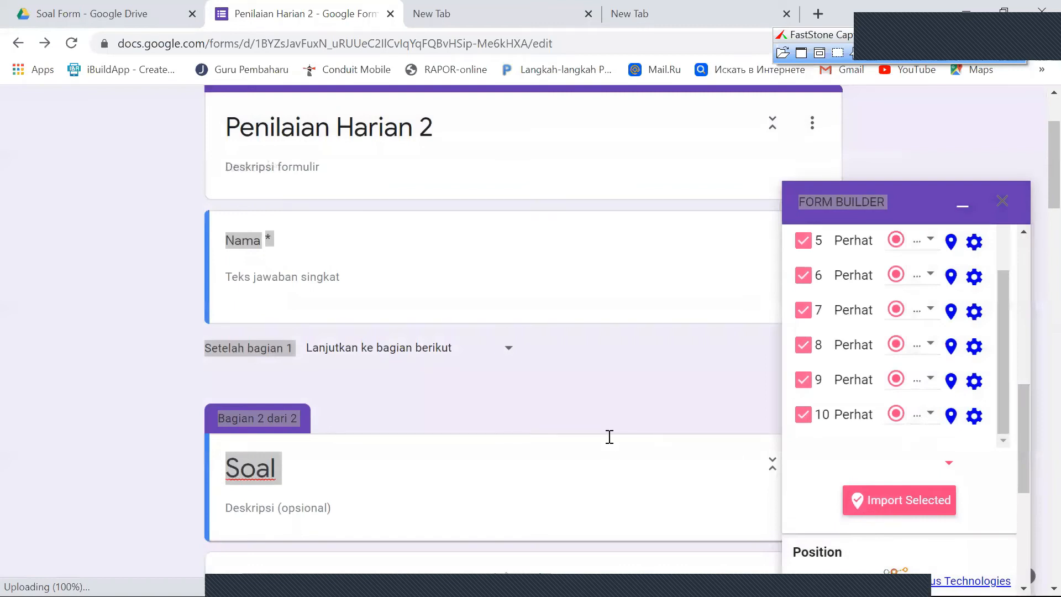
Examine the imported multiple-choice questions and their answer options in the Soal section.
{"action": "scroll", "coordinate": [609, 437], "scroll_direction": "down", "scroll_amount": 10}
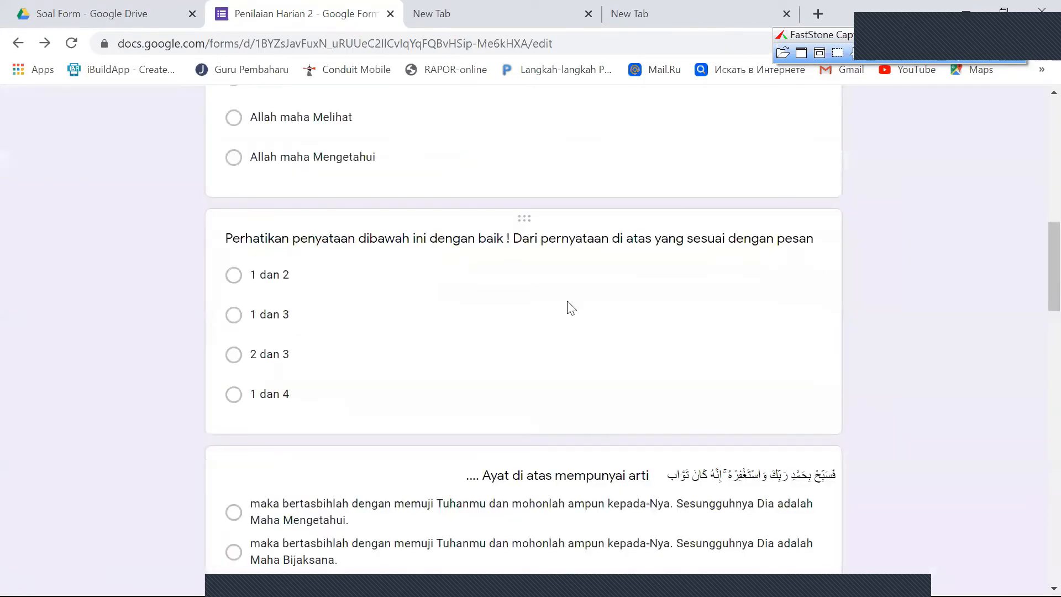
{"action": "scroll", "coordinate": [571, 308], "scroll_direction": "up", "scroll_amount": 6}
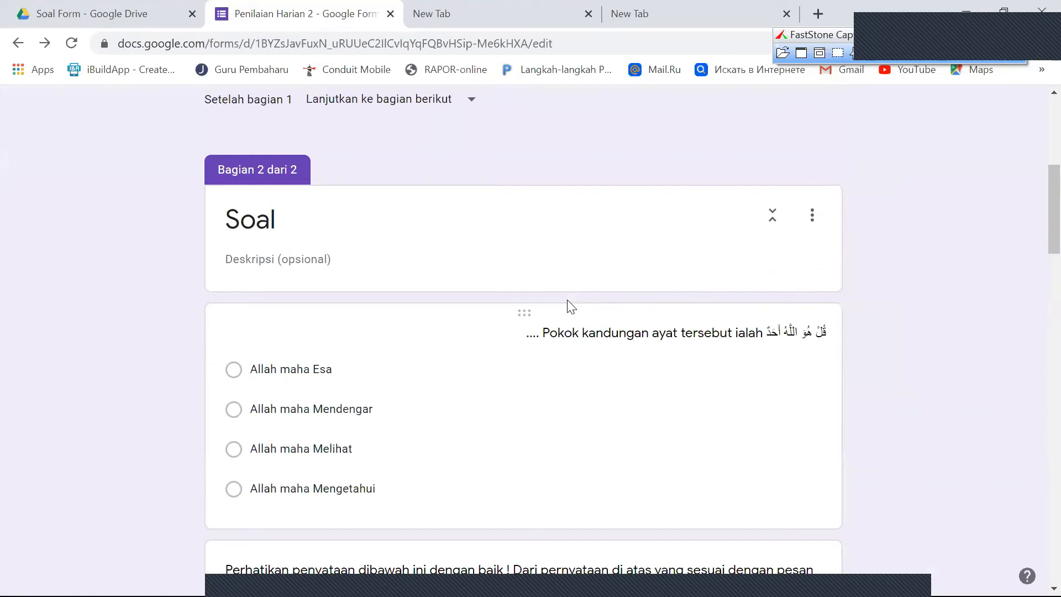
{"action": "scroll", "coordinate": [571, 307], "scroll_direction": "up", "scroll_amount": 7}
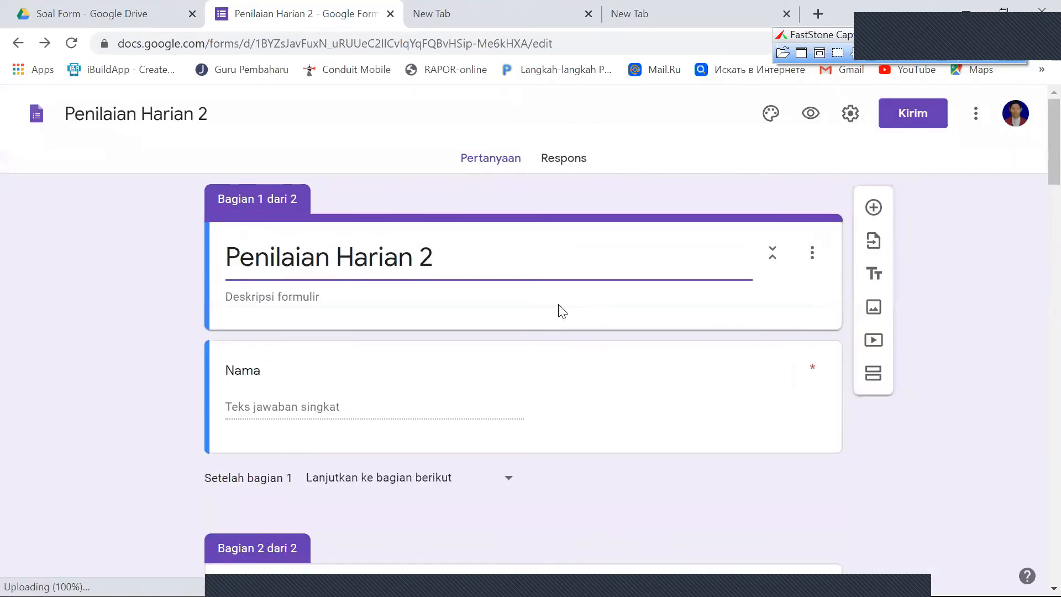
{"action": "scroll", "coordinate": [589, 356], "scroll_direction": "down", "scroll_amount": 6}
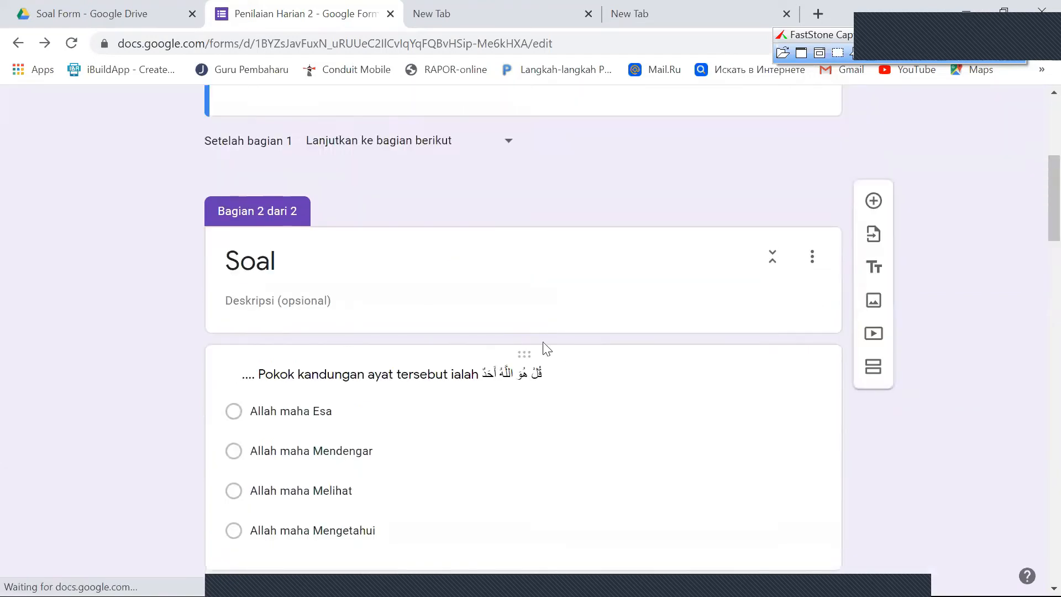
{"action": "scroll", "coordinate": [547, 348], "scroll_direction": "down", "scroll_amount": 1}
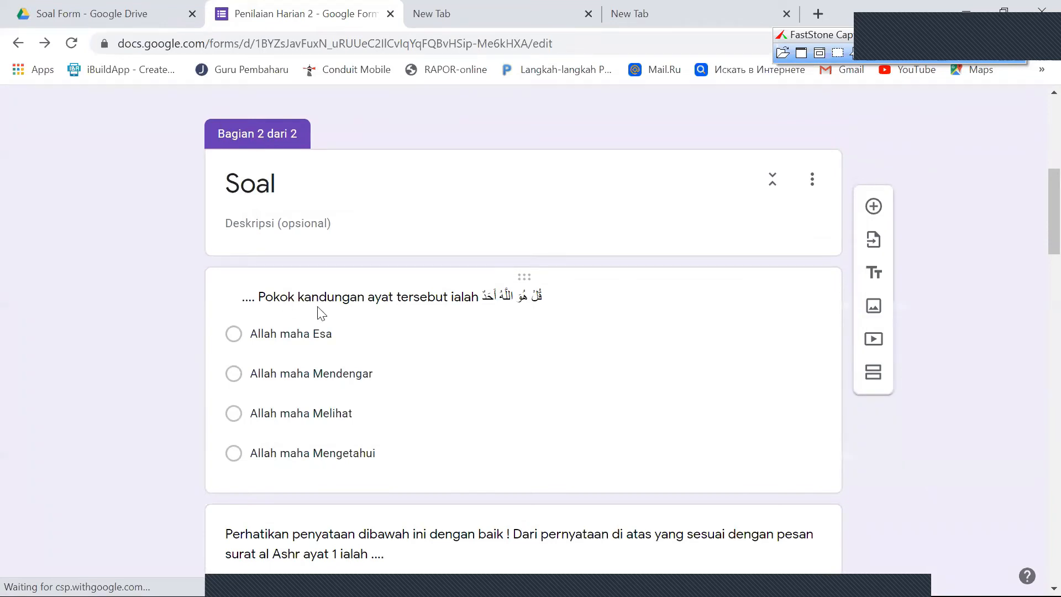
Check the rest of the imported questions through the al Kafirun ayat 6 one and return to the first question.
{"action": "scroll", "coordinate": [318, 306], "scroll_direction": "down", "scroll_amount": 6}
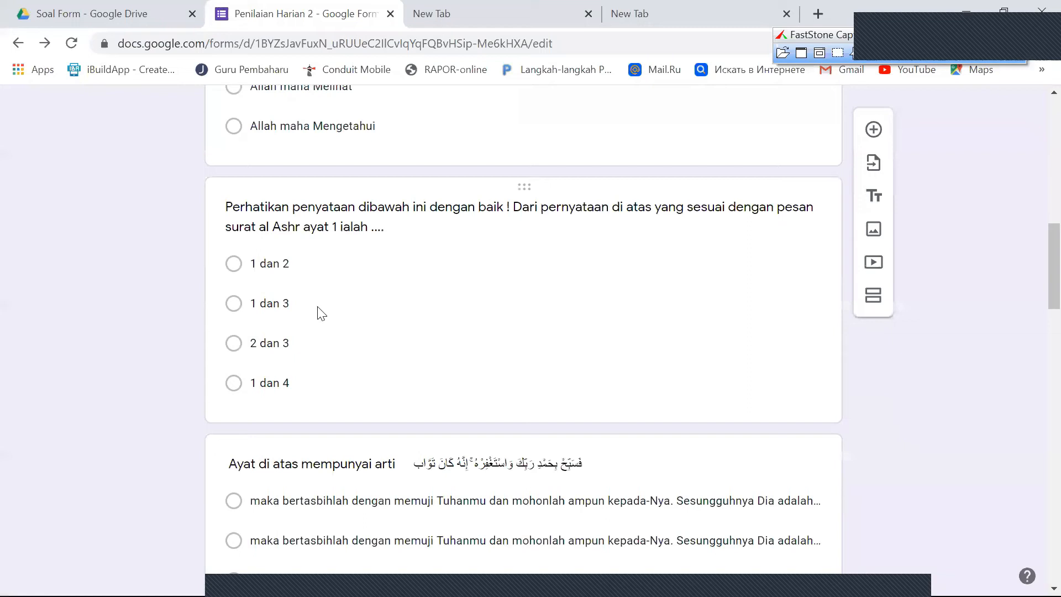
{"action": "scroll", "coordinate": [321, 313], "scroll_direction": "down", "scroll_amount": 2}
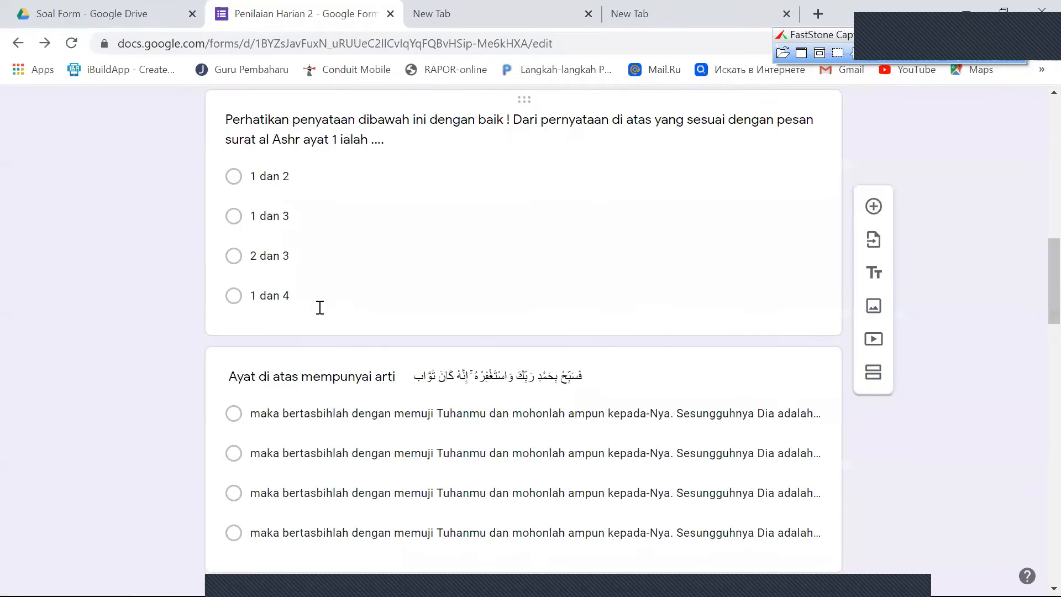
{"action": "scroll", "coordinate": [322, 313], "scroll_direction": "down", "scroll_amount": 5}
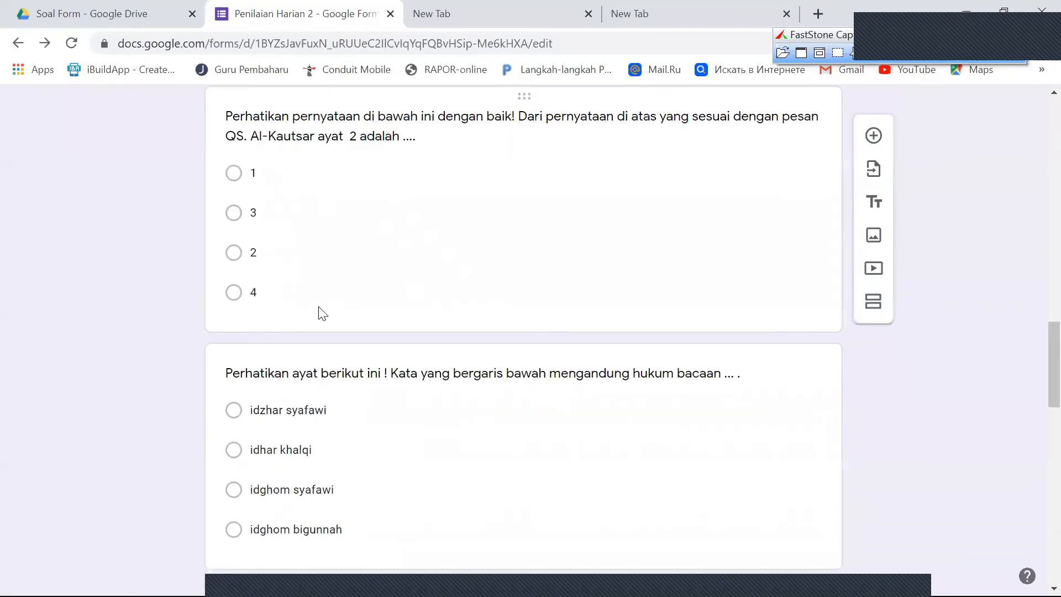
{"action": "scroll", "coordinate": [326, 323], "scroll_direction": "down", "scroll_amount": 8}
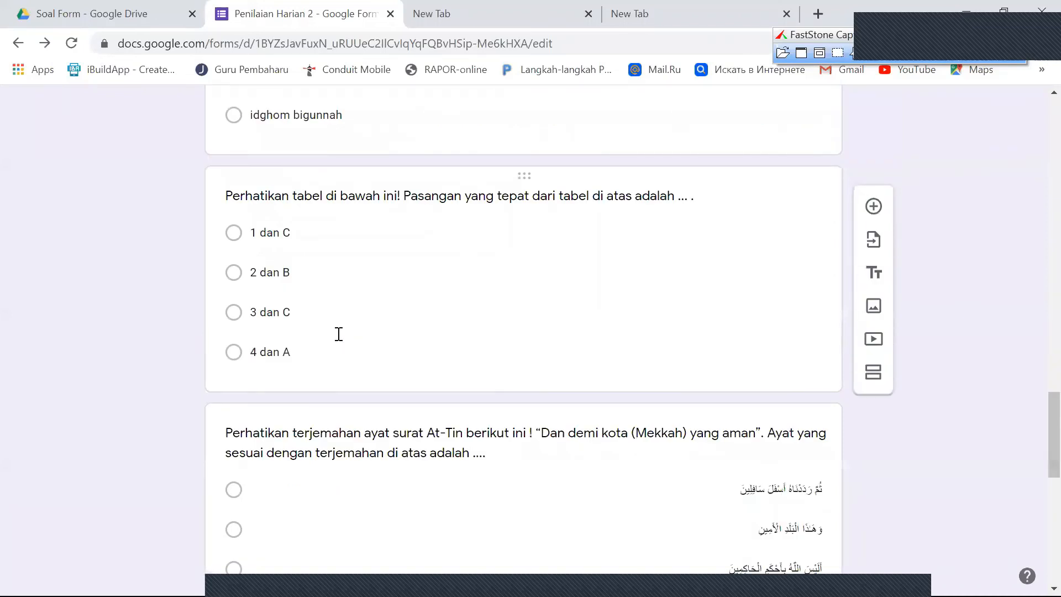
{"action": "scroll", "coordinate": [339, 334], "scroll_direction": "down", "scroll_amount": 8}
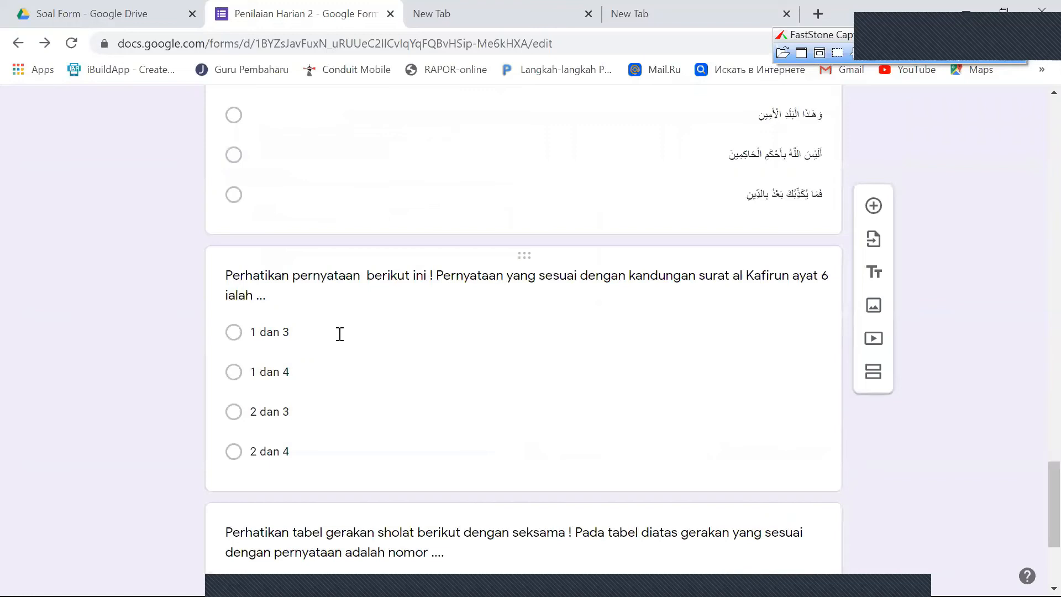
{"action": "scroll", "coordinate": [339, 334], "scroll_direction": "up", "scroll_amount": 15}
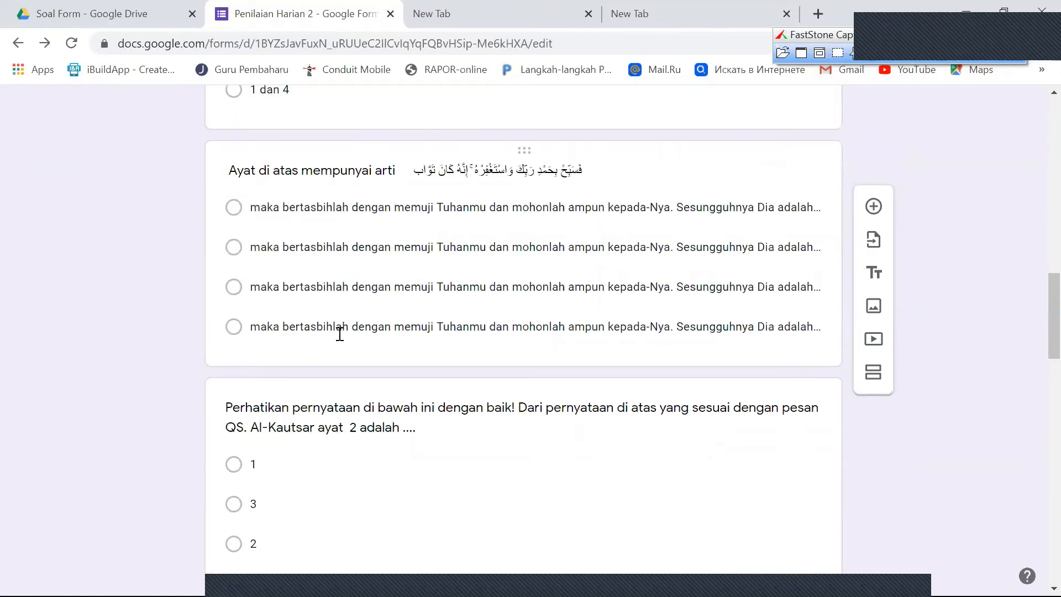
{"action": "scroll", "coordinate": [340, 334], "scroll_direction": "up", "scroll_amount": 10}
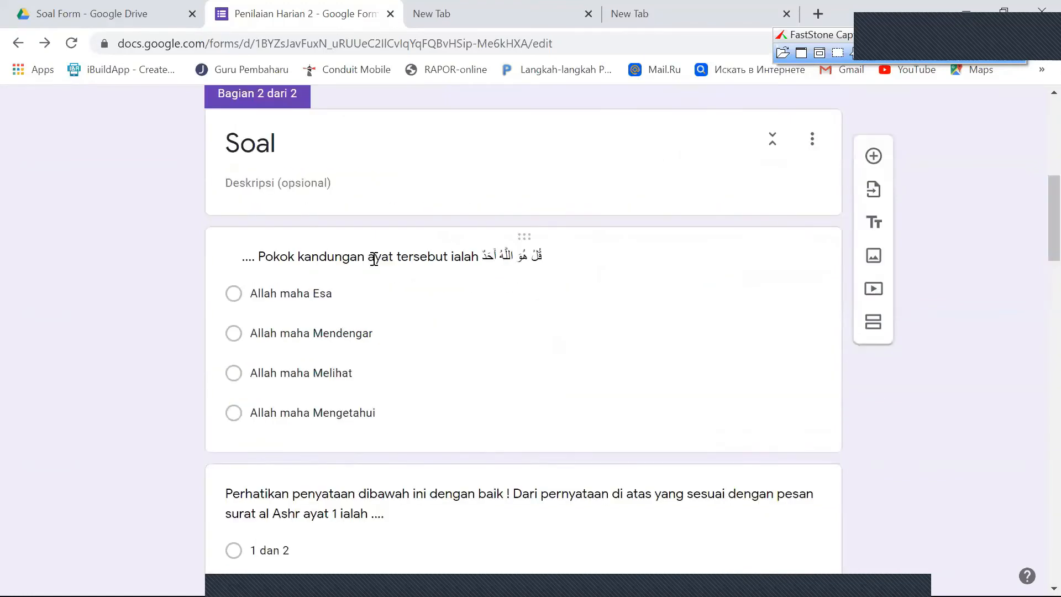
Inspect the question text of the first four imported questions to see which ones need an accompanying image.
{"action": "left_click", "coordinate": [447, 280]}
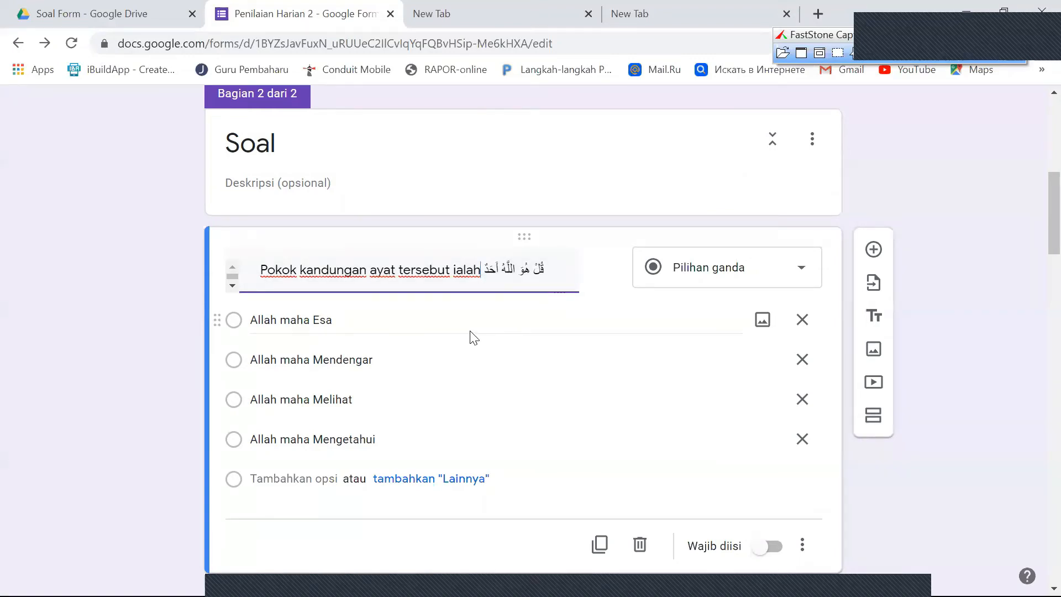
{"action": "scroll", "coordinate": [509, 199], "scroll_direction": "down", "scroll_amount": 2}
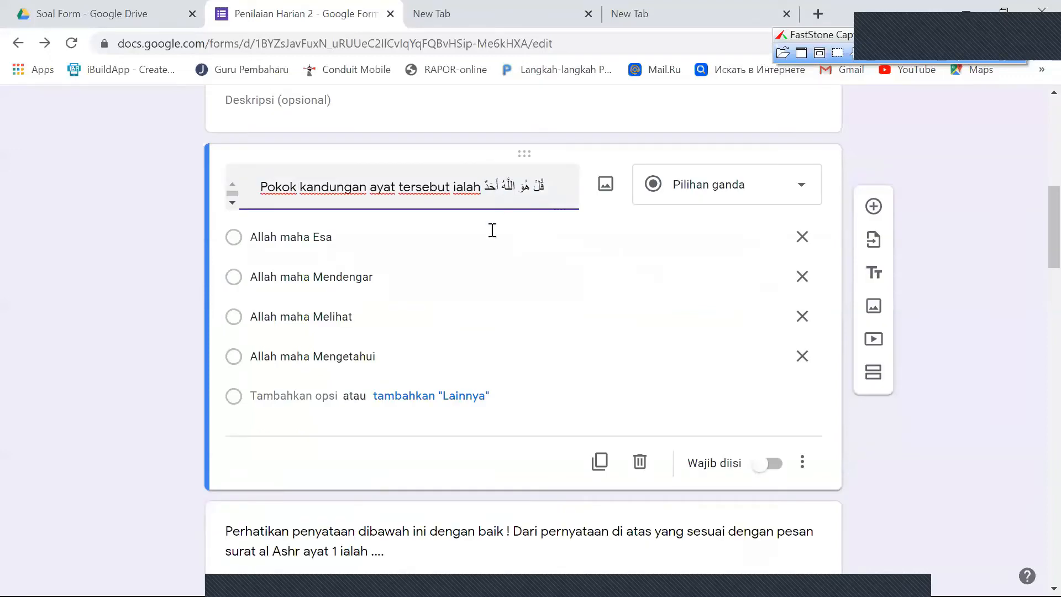
{"action": "scroll", "coordinate": [422, 301], "scroll_direction": "down", "scroll_amount": 1}
{"action": "scroll", "coordinate": [425, 307], "scroll_direction": "down", "scroll_amount": 6}
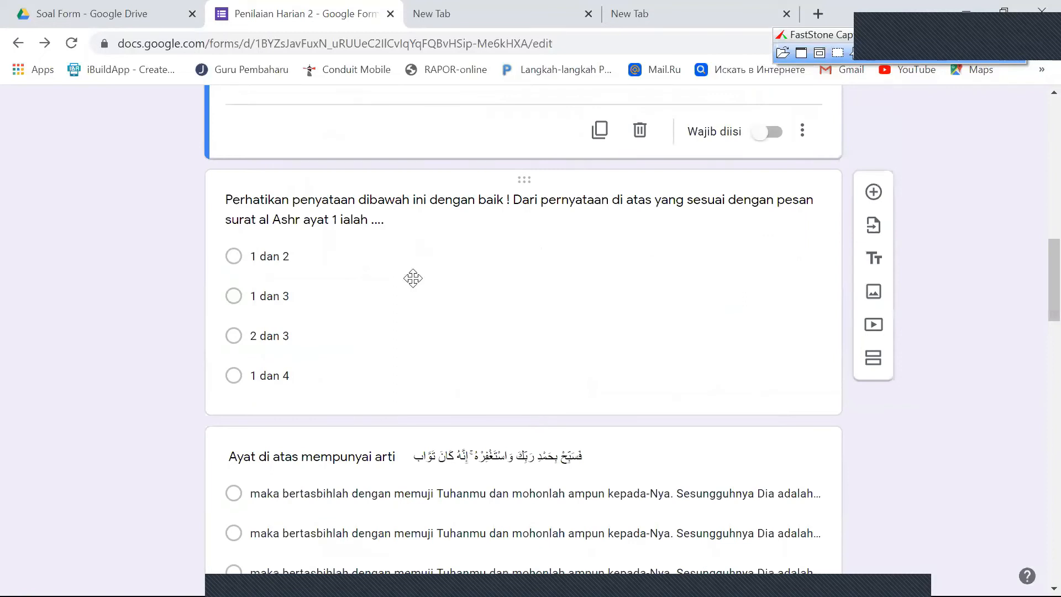
{"action": "left_click", "coordinate": [411, 276]}
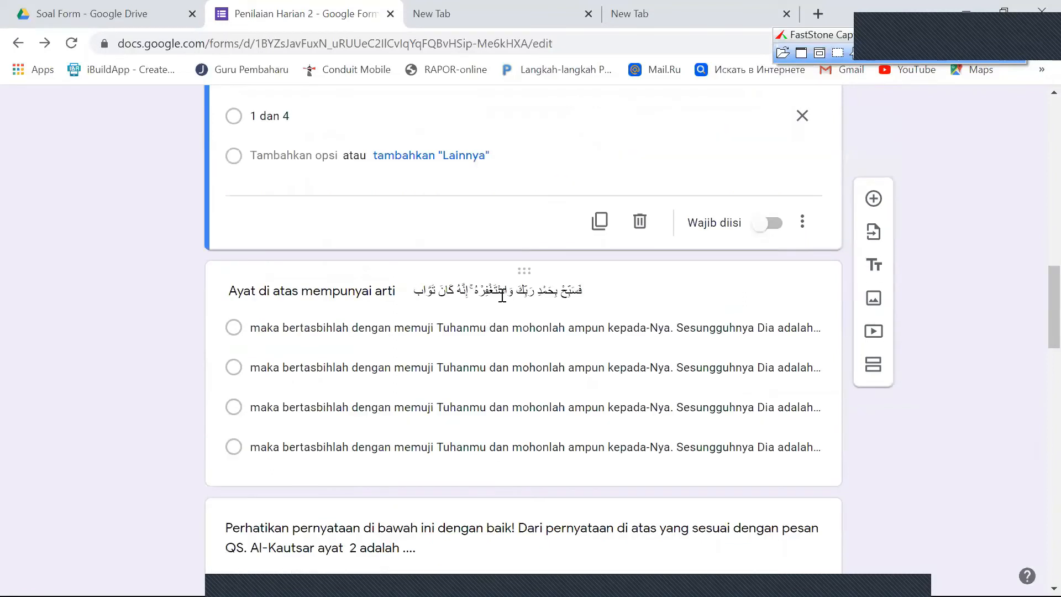
{"action": "left_click", "coordinate": [581, 299]}
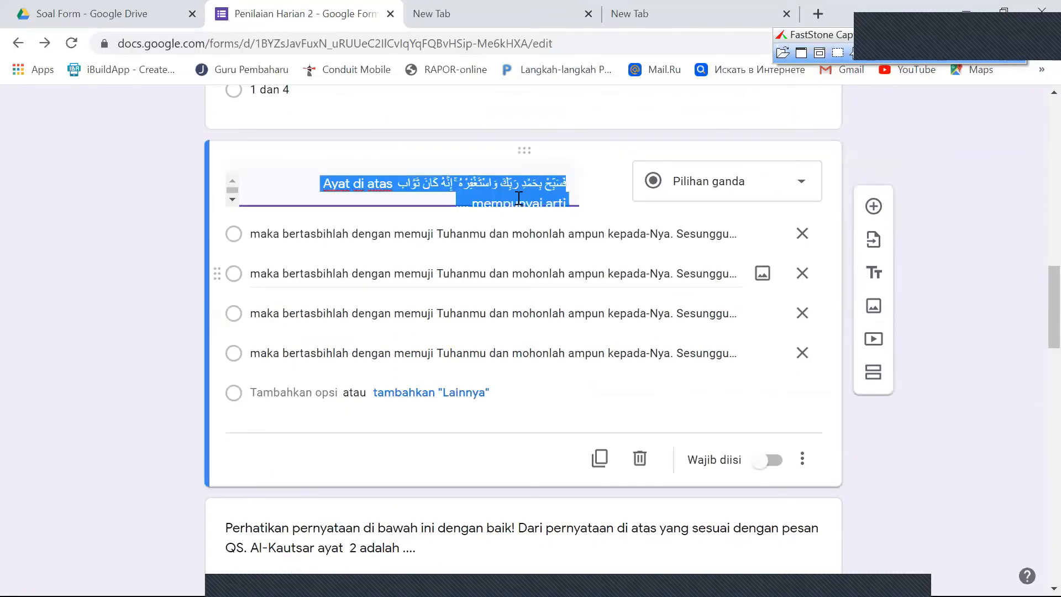
{"action": "left_click", "coordinate": [391, 236]}
{"action": "scroll", "coordinate": [422, 292], "scroll_direction": "down", "scroll_amount": 1}
{"action": "scroll", "coordinate": [386, 213], "scroll_direction": "down", "scroll_amount": 5}
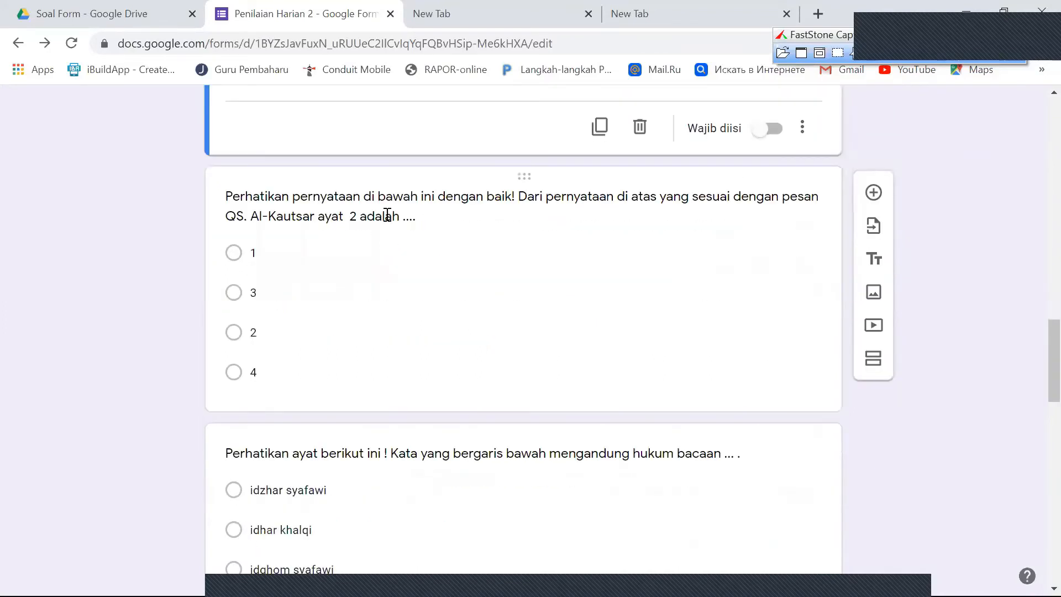
{"action": "left_click", "coordinate": [471, 305]}
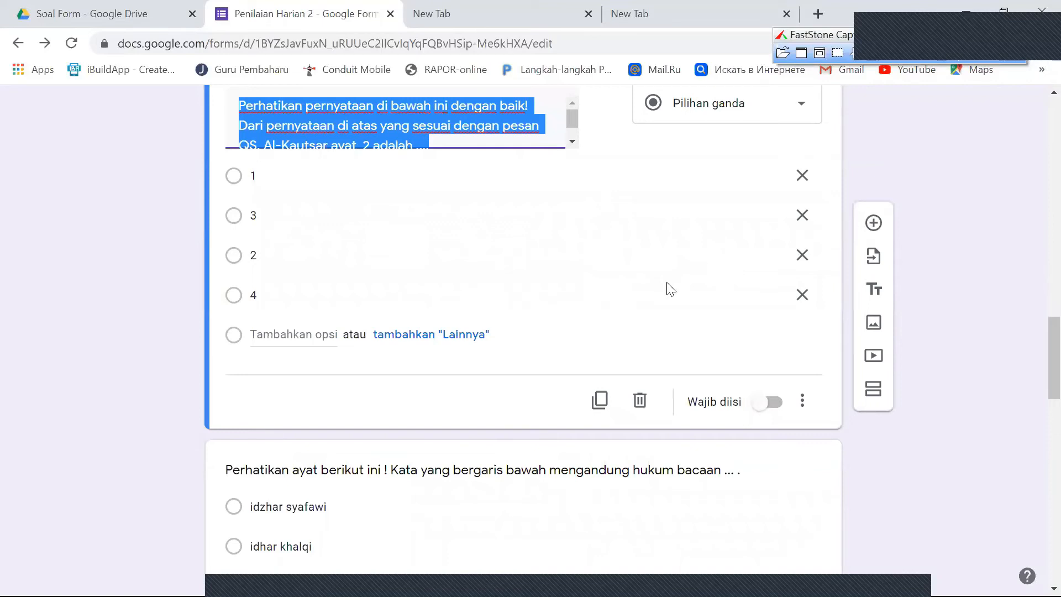
Insert the image 2.png from the DOGMIT Jember folder into the surat al Ashr ayat 1 question.
{"action": "scroll", "coordinate": [608, 307], "scroll_direction": "up", "scroll_amount": 10}
{"action": "scroll", "coordinate": [547, 323], "scroll_direction": "down", "scroll_amount": 3}
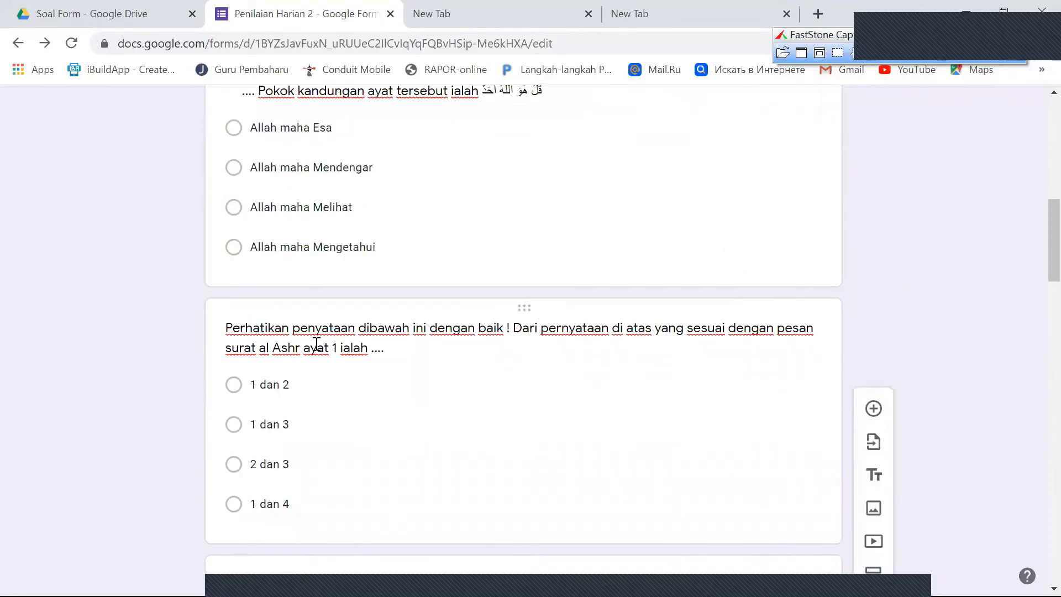
{"action": "left_click", "coordinate": [351, 335]}
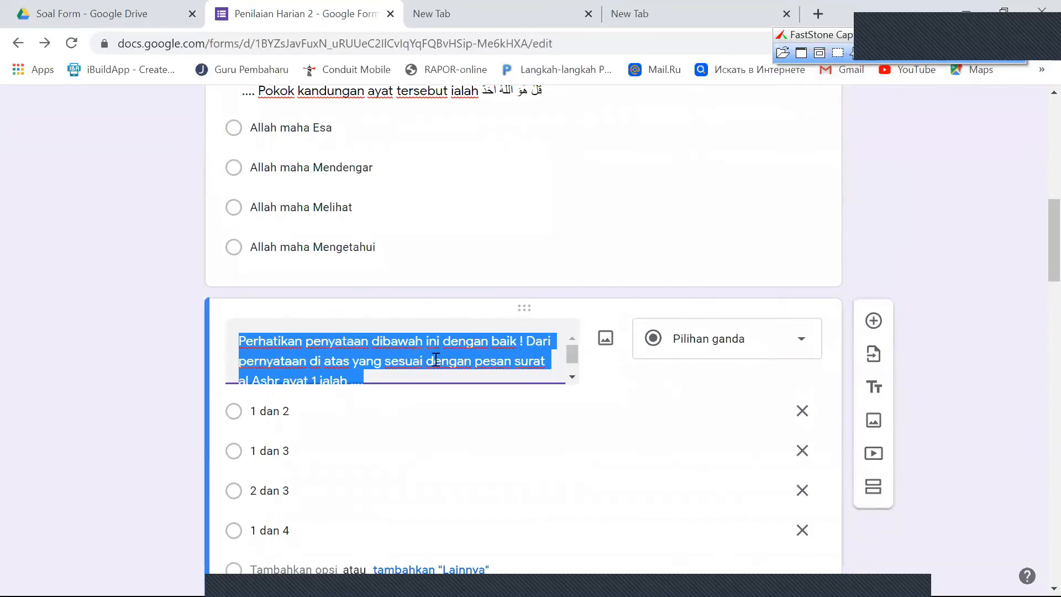
{"action": "scroll", "coordinate": [484, 358], "scroll_direction": "down", "scroll_amount": 1}
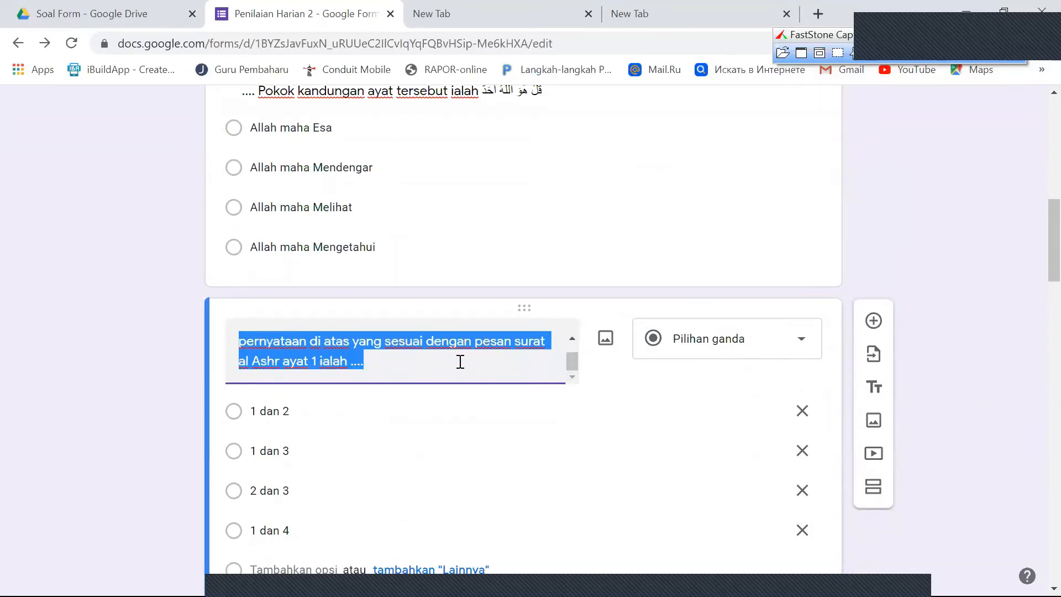
{"action": "left_click", "coordinate": [612, 340]}
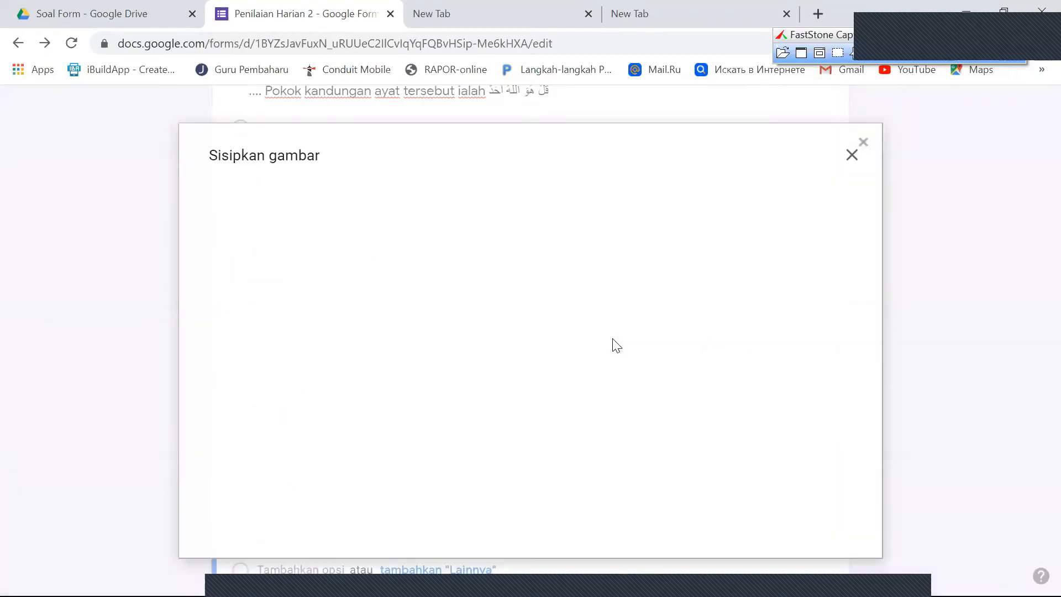
{"action": "left_click", "coordinate": [524, 442]}
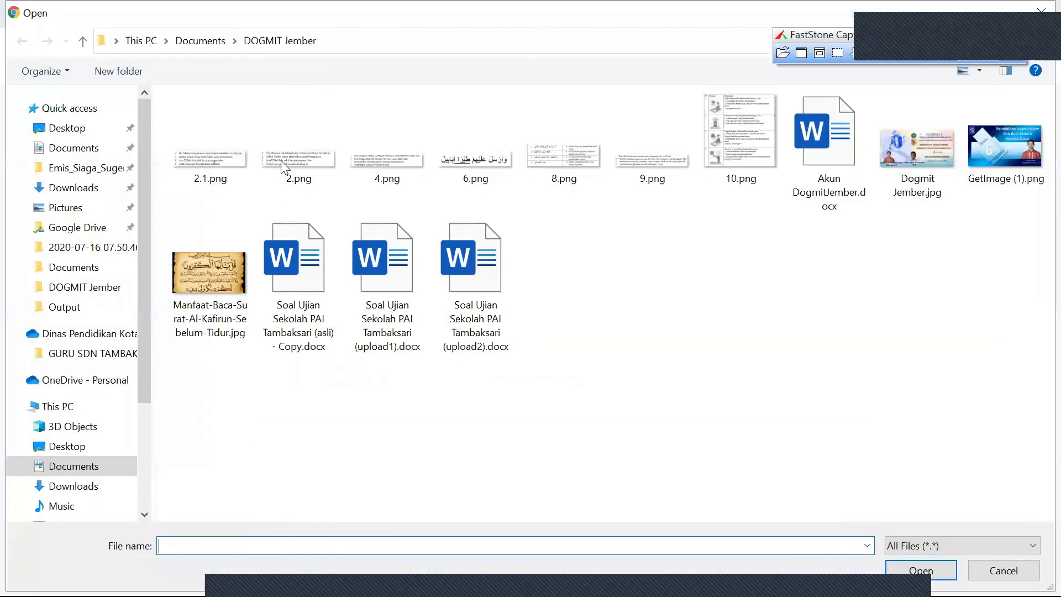
{"action": "left_click", "coordinate": [283, 165]}
{"action": "left_click", "coordinate": [901, 562]}
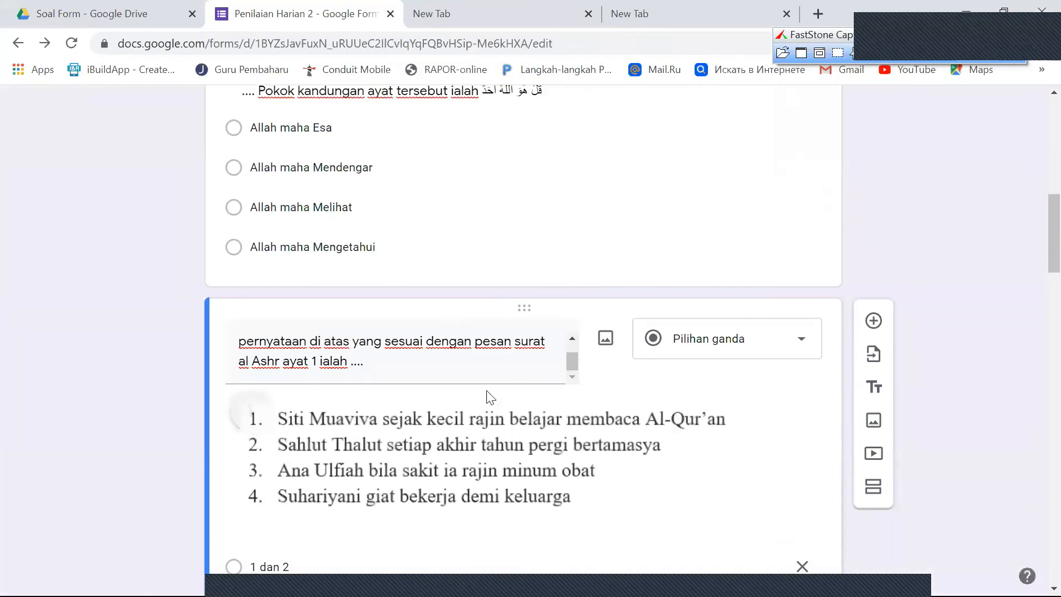
Change "di atas" to "di bawah" in the text of the surat al Ashr ayat 1 question.
{"action": "scroll", "coordinate": [479, 390], "scroll_direction": "down", "scroll_amount": 1}
{"action": "left_click", "coordinate": [342, 269]}
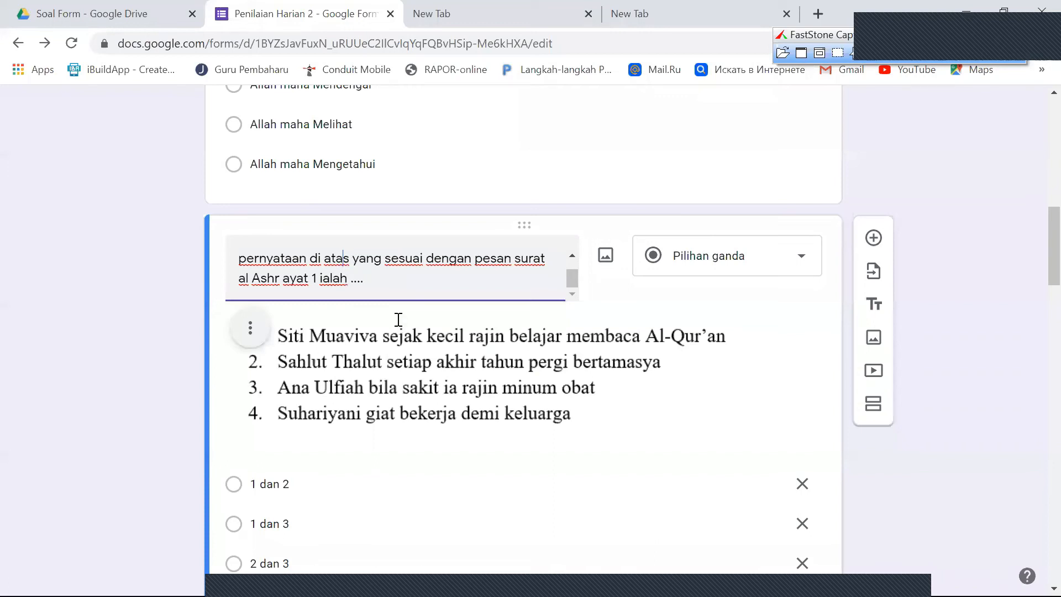
{"action": "key", "text": "Delete"}
{"action": "key", "text": "BackSpace"}
{"action": "key", "text": "BackSpace"}
{"action": "key", "text": "BackSpace"}
{"action": "type", "text": "bawah"}
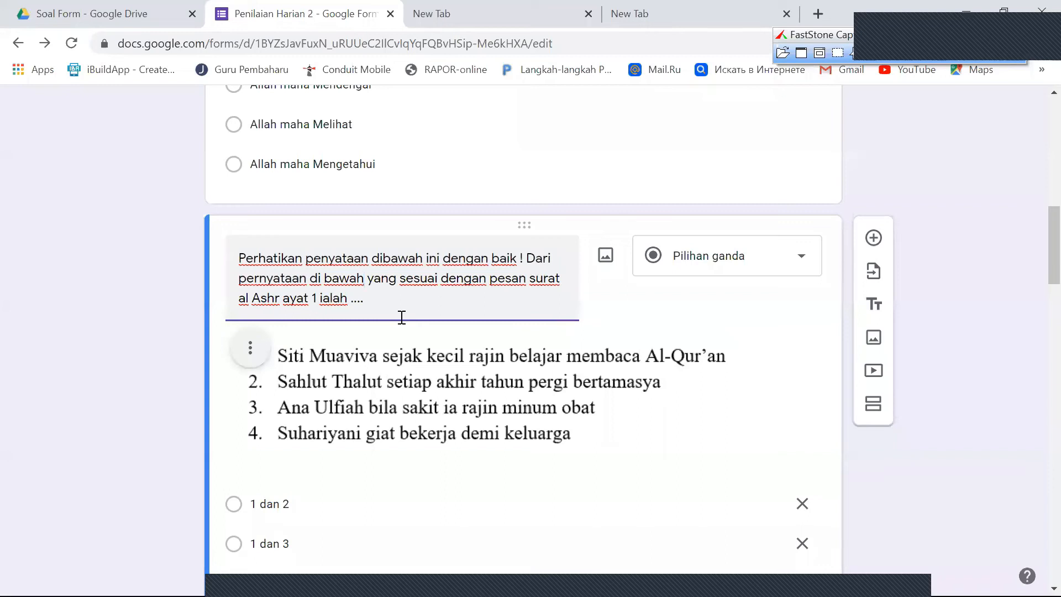
{"action": "left_click", "coordinate": [378, 300]}
{"action": "scroll", "coordinate": [376, 394], "scroll_direction": "down", "scroll_amount": 2}
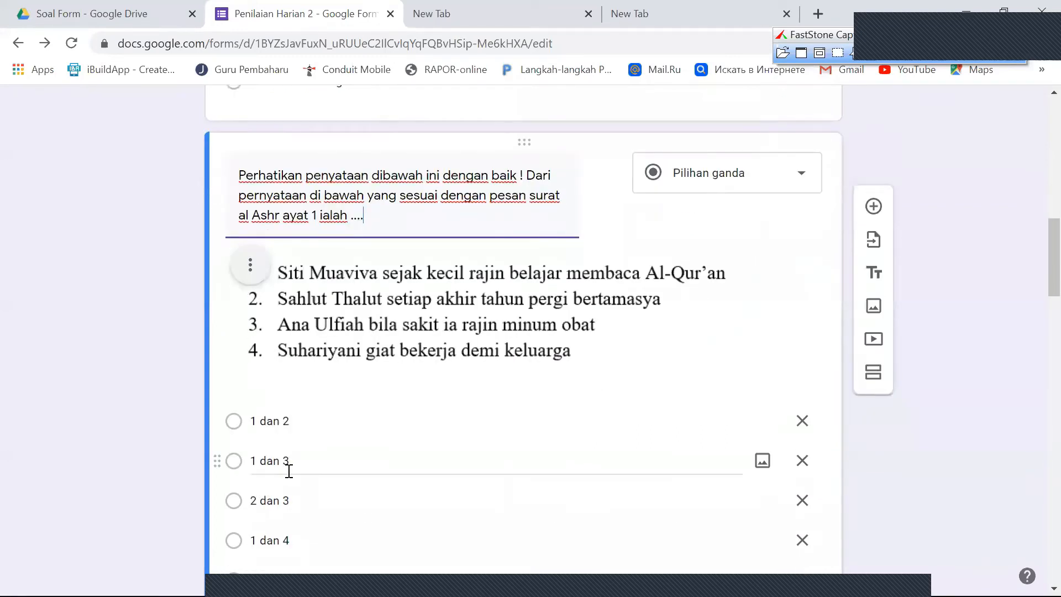
Review the al Ashr question with its inserted image and the first question's answer options.
{"action": "scroll", "coordinate": [291, 469], "scroll_direction": "up", "scroll_amount": 3}
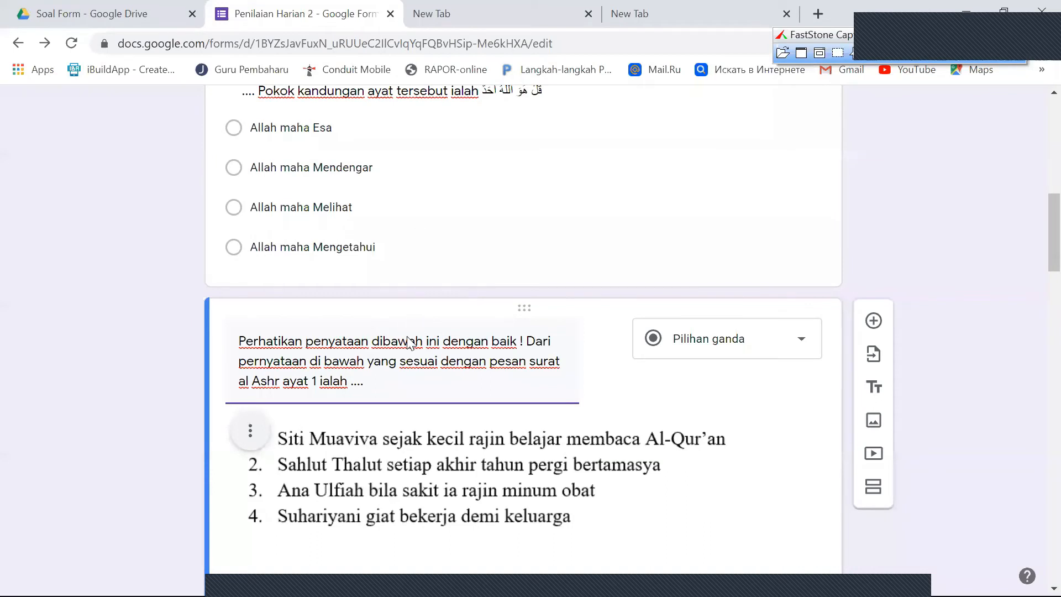
{"action": "scroll", "coordinate": [408, 341], "scroll_direction": "down", "scroll_amount": 3}
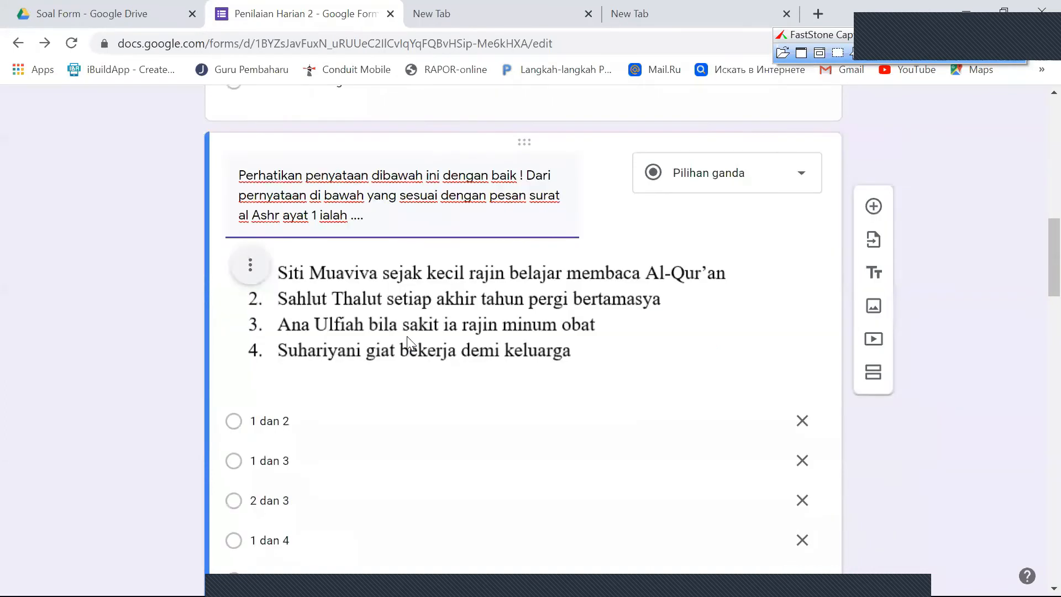
{"action": "scroll", "coordinate": [406, 340], "scroll_direction": "up", "scroll_amount": 5}
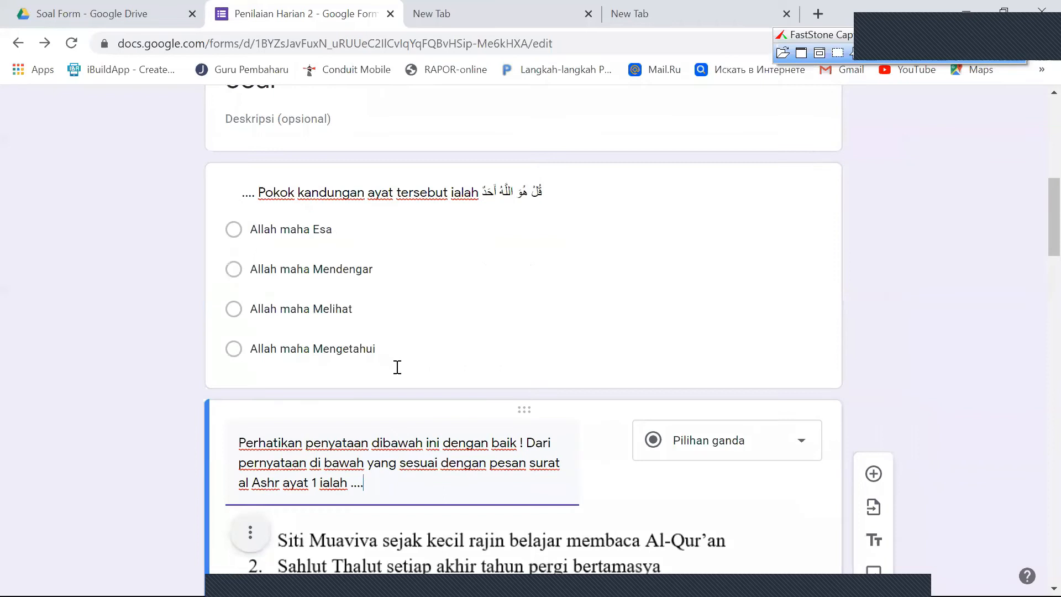
{"action": "left_click", "coordinate": [301, 308]}
{"action": "scroll", "coordinate": [313, 381], "scroll_direction": "down", "scroll_amount": 1}
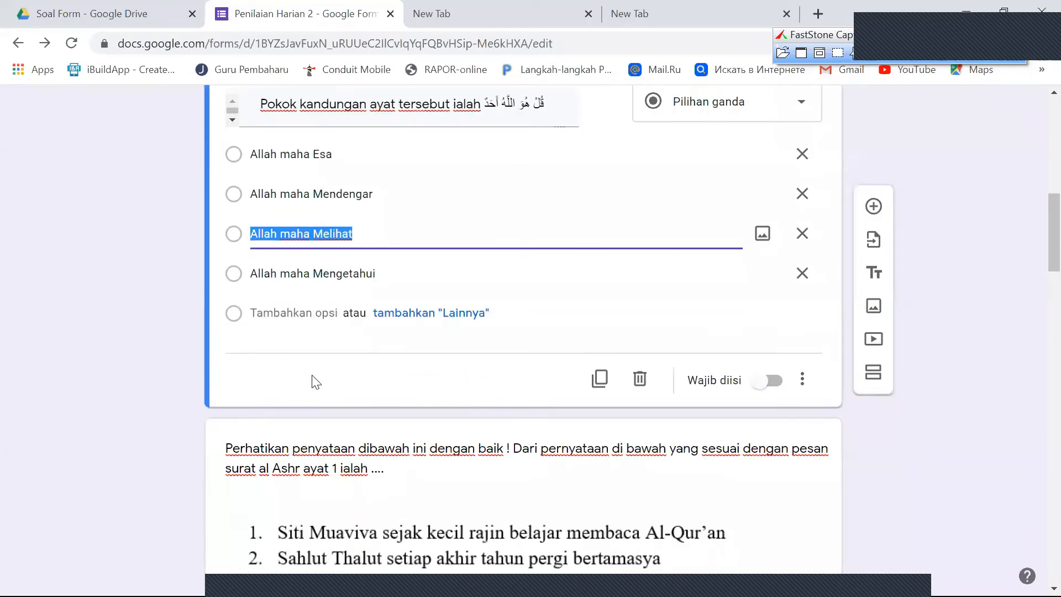
{"action": "left_click", "coordinate": [313, 381]}
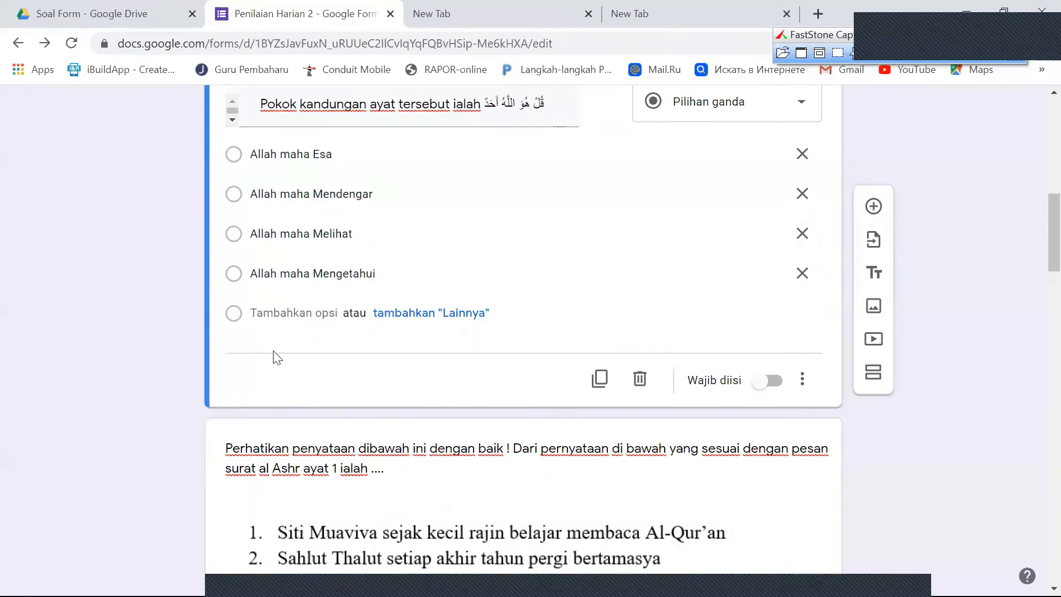
Move the FastStone Capture toolbar aside, enable "Jadikan ini sebagai kuis" in the form's settings, and save.
{"action": "left_click_drag", "start_coordinate": [815, 32], "coordinate": [55, 28]}
{"action": "left_click", "coordinate": [953, 319]}
{"action": "scroll", "coordinate": [1035, 221], "scroll_direction": "up", "scroll_amount": 4}
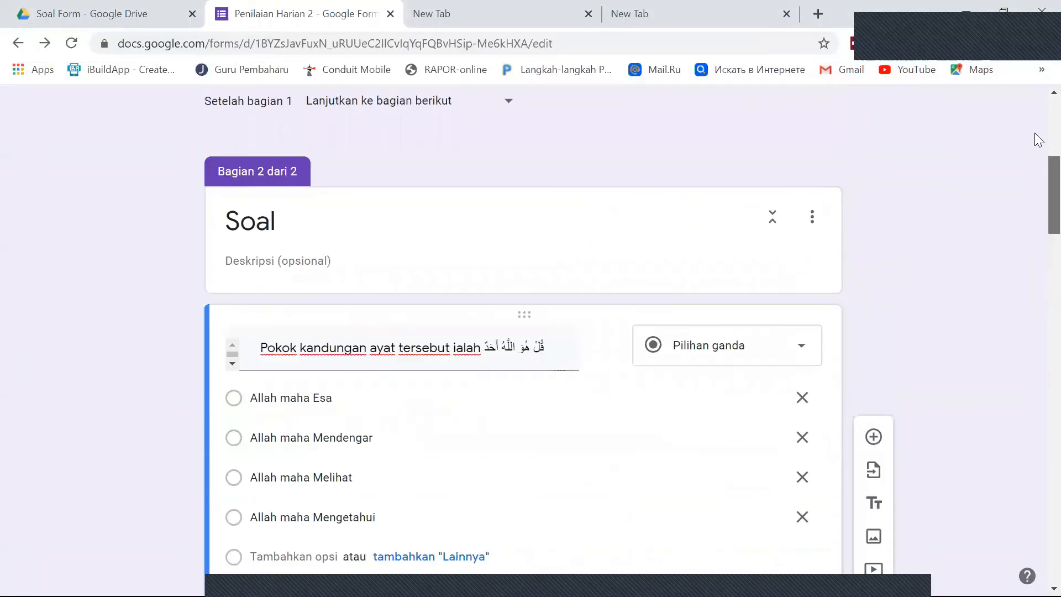
{"action": "scroll", "coordinate": [840, 123], "scroll_direction": "up", "scroll_amount": 7}
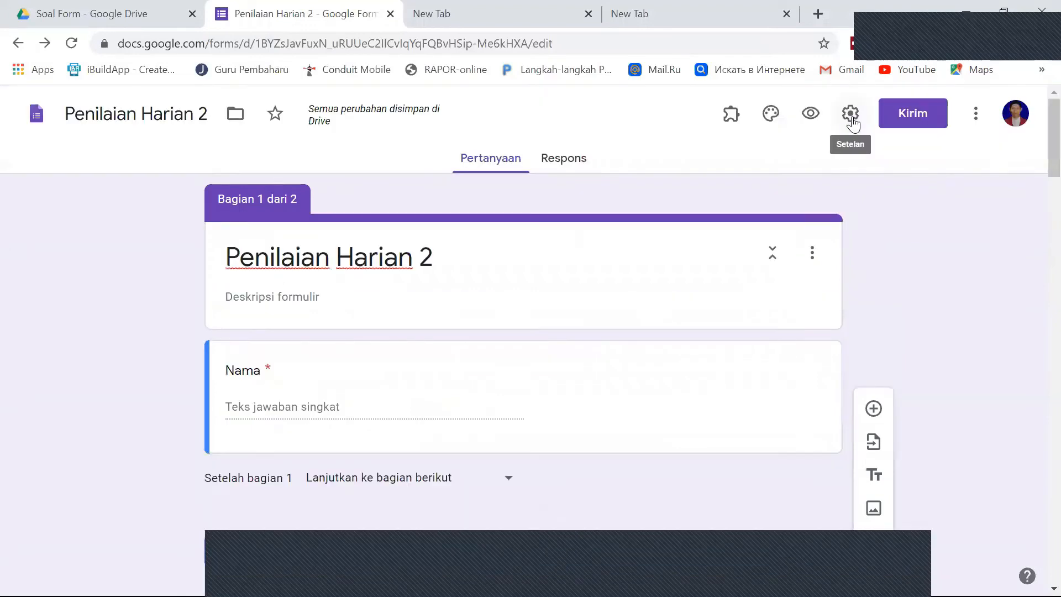
{"action": "left_click", "coordinate": [850, 113]}
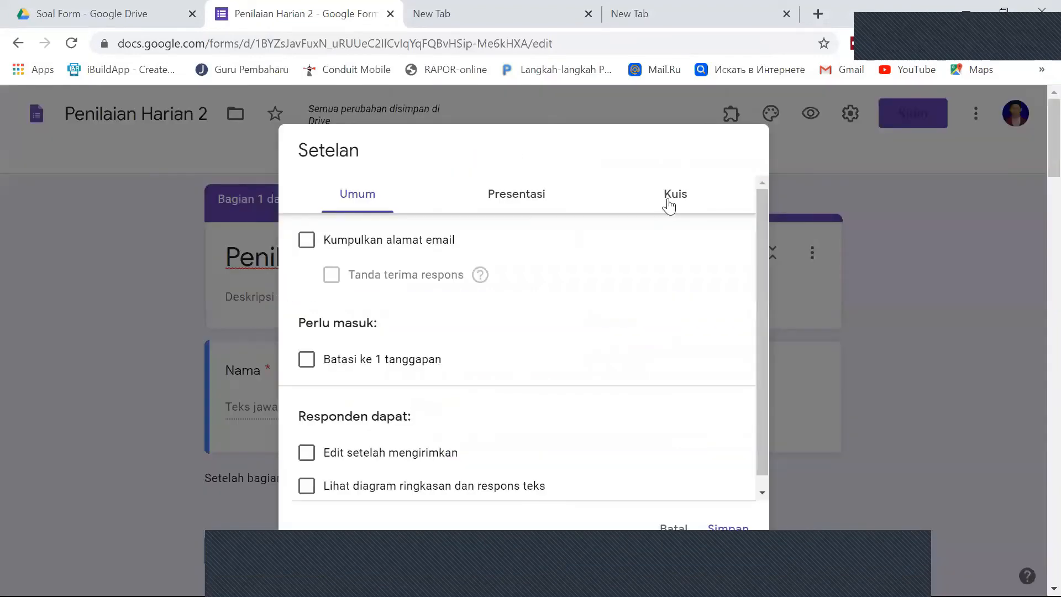
{"action": "left_click", "coordinate": [668, 206]}
{"action": "left_click", "coordinate": [321, 237]}
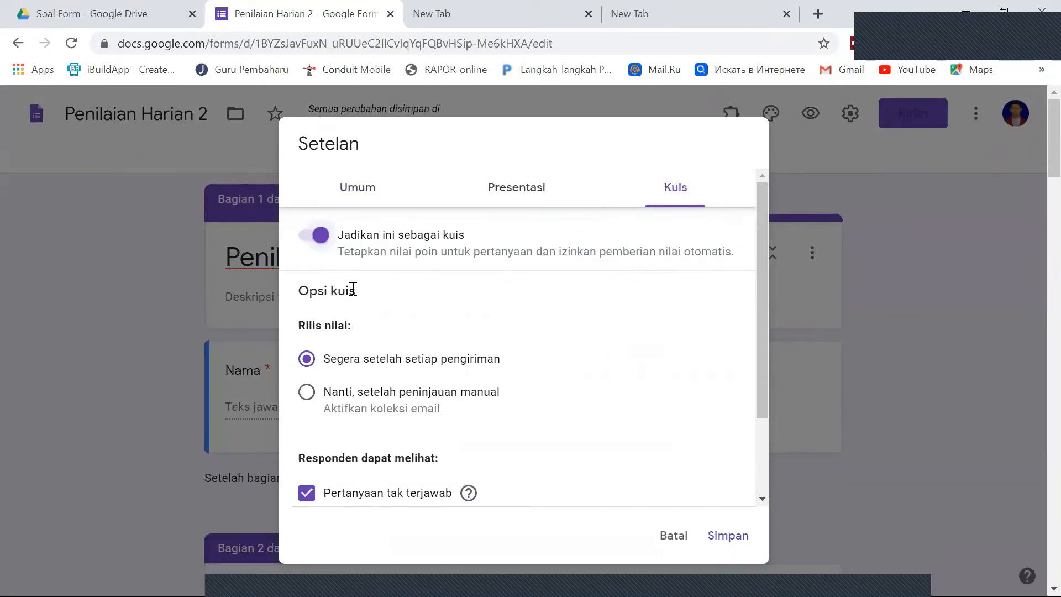
{"action": "scroll", "coordinate": [555, 362], "scroll_direction": "down", "scroll_amount": 1}
{"action": "scroll", "coordinate": [555, 363], "scroll_direction": "down", "scroll_amount": 1}
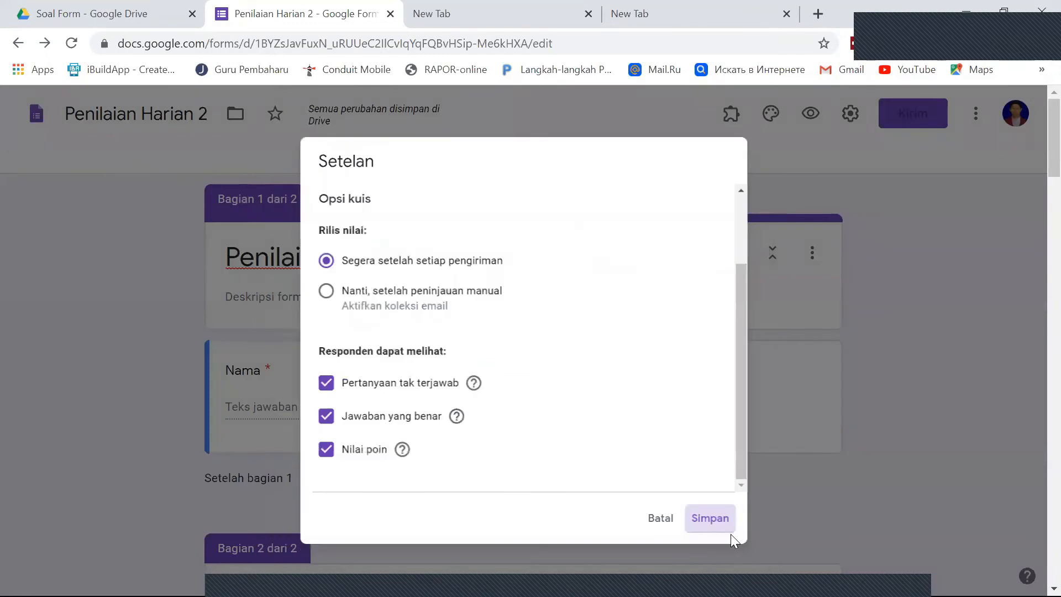
{"action": "left_click", "coordinate": [730, 537]}
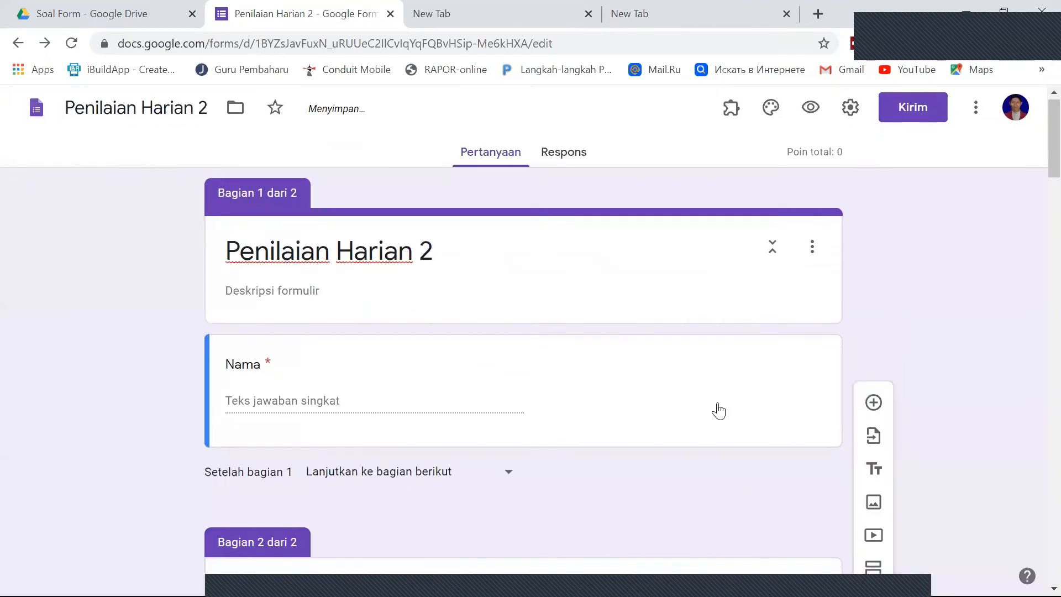
In the first Soal question's answer key, mark "Allah maha Esa" as correct and assign 10 points.
{"action": "scroll", "coordinate": [699, 400], "scroll_direction": "down", "scroll_amount": 8}
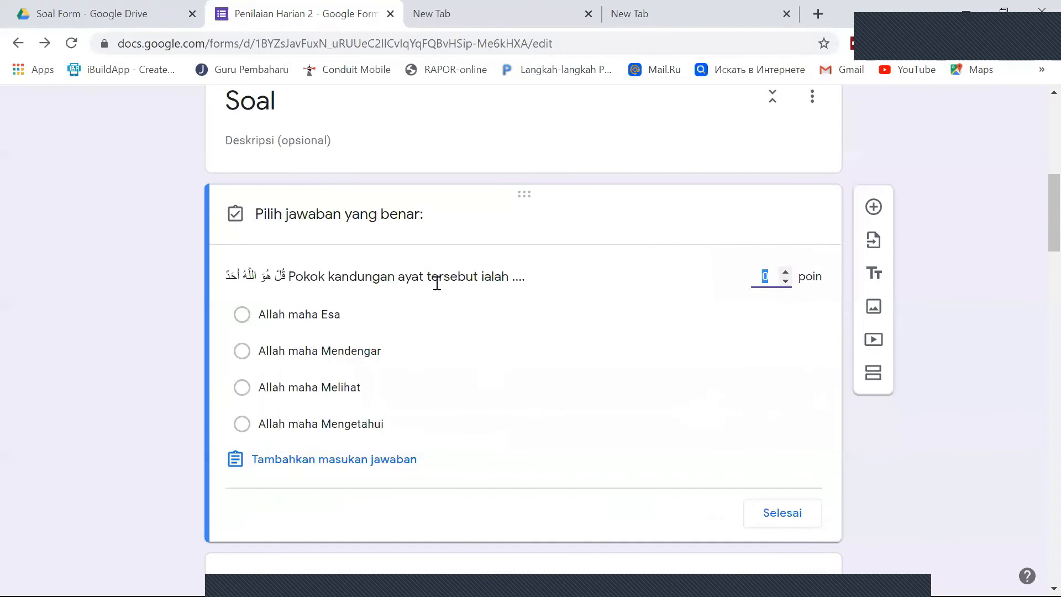
{"action": "left_click", "coordinate": [247, 320]}
{"action": "left_click", "coordinate": [246, 320]}
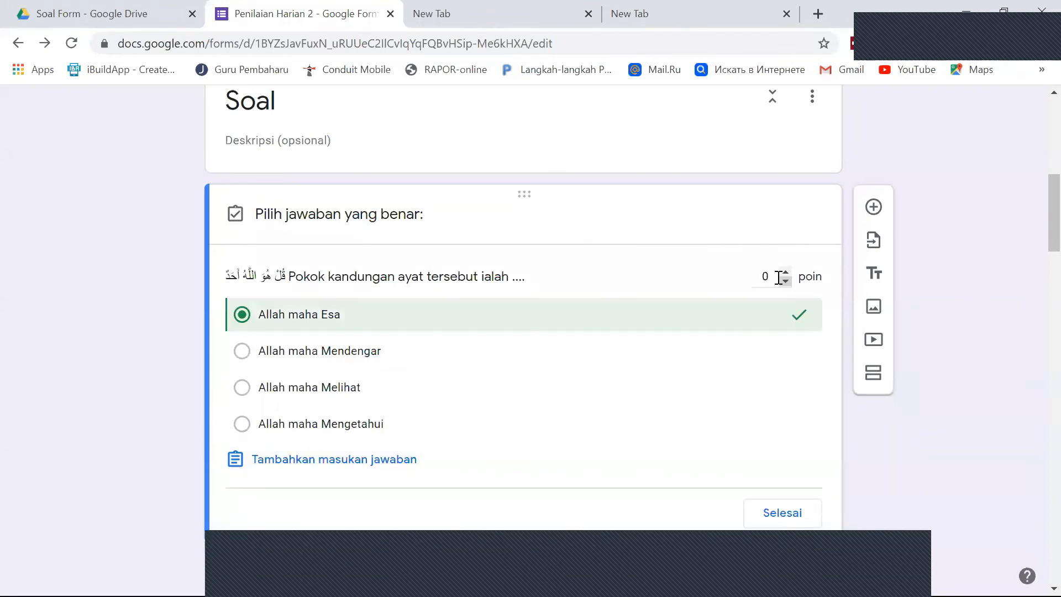
{"action": "left_click", "coordinate": [755, 276]}
{"action": "type", "text": "10"}
{"action": "left_click", "coordinate": [779, 512]}
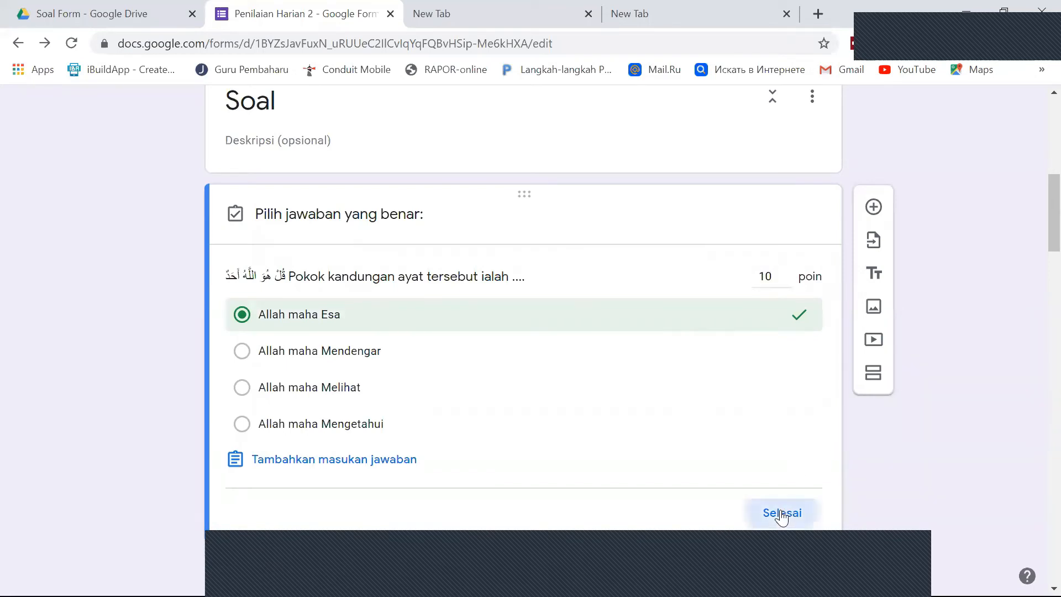
Set the surat al Ashr ayat 1 question's answer key to "1 dan 3" with 10 points.
{"action": "scroll", "coordinate": [543, 373], "scroll_direction": "down", "scroll_amount": 5}
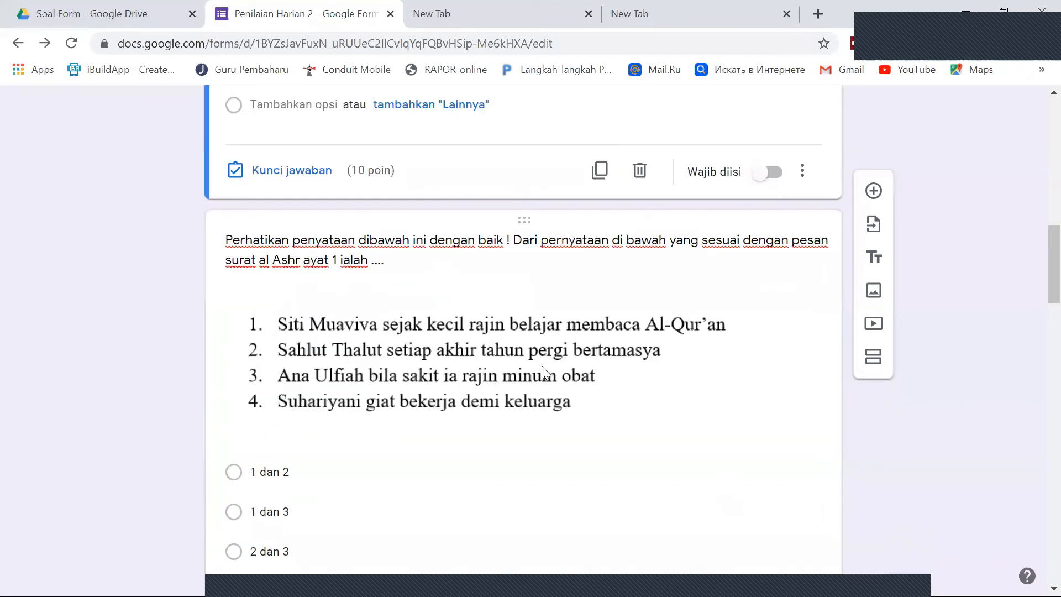
{"action": "scroll", "coordinate": [414, 183], "scroll_direction": "down", "scroll_amount": 1}
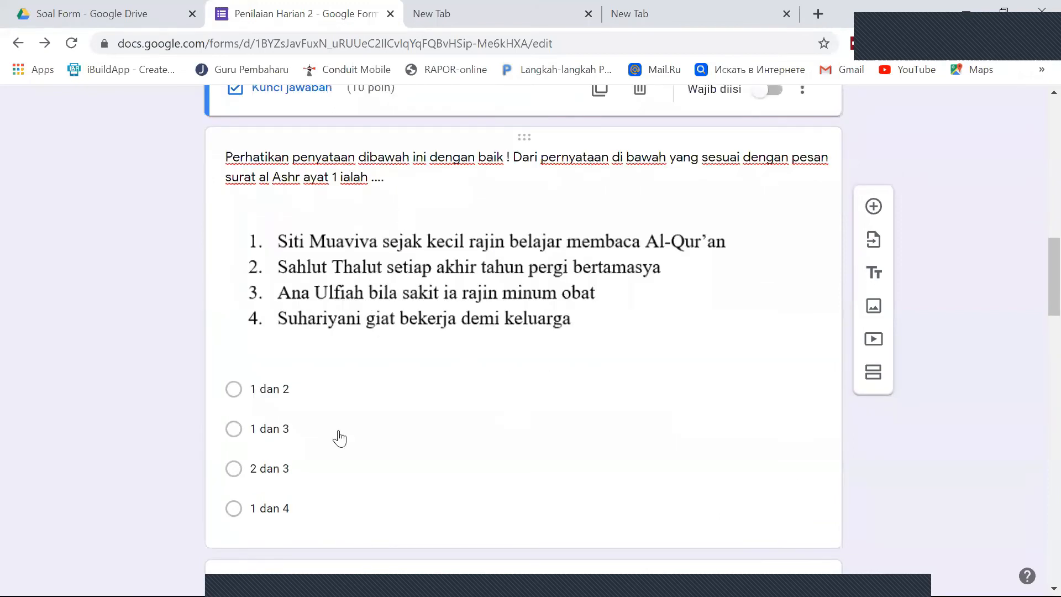
{"action": "left_click", "coordinate": [652, 345]}
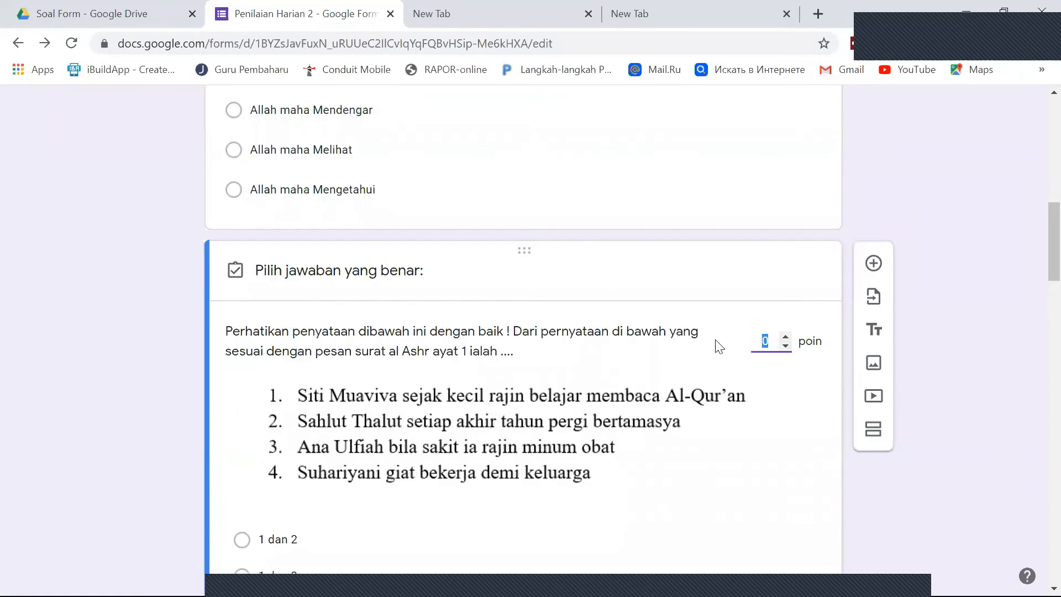
{"action": "type", "text": "10"}
{"action": "scroll", "coordinate": [707, 379], "scroll_direction": "down", "scroll_amount": 3}
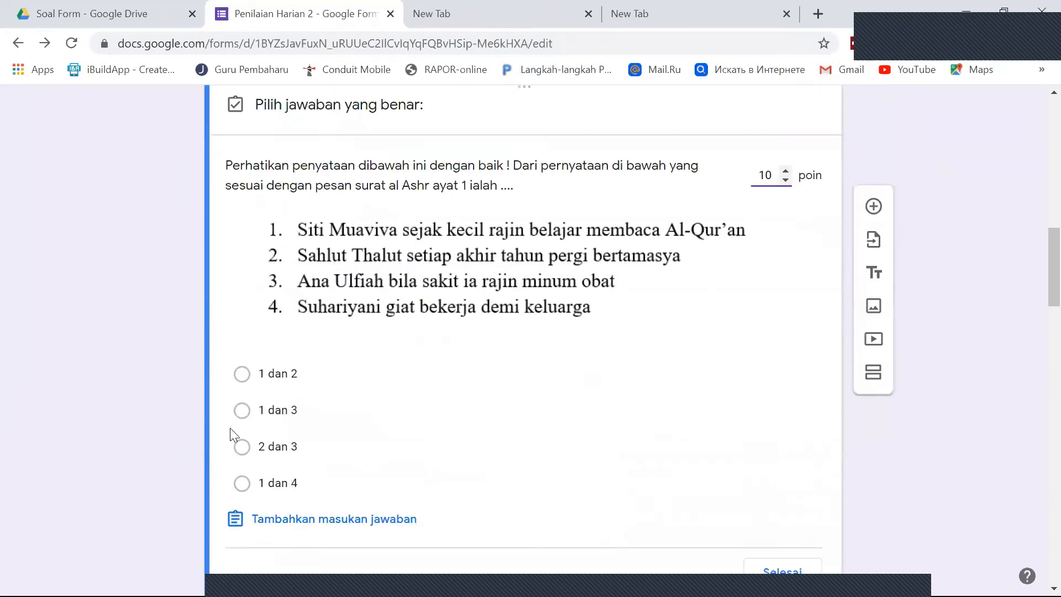
{"action": "left_click", "coordinate": [243, 411]}
{"action": "scroll", "coordinate": [368, 445], "scroll_direction": "down", "scroll_amount": 3}
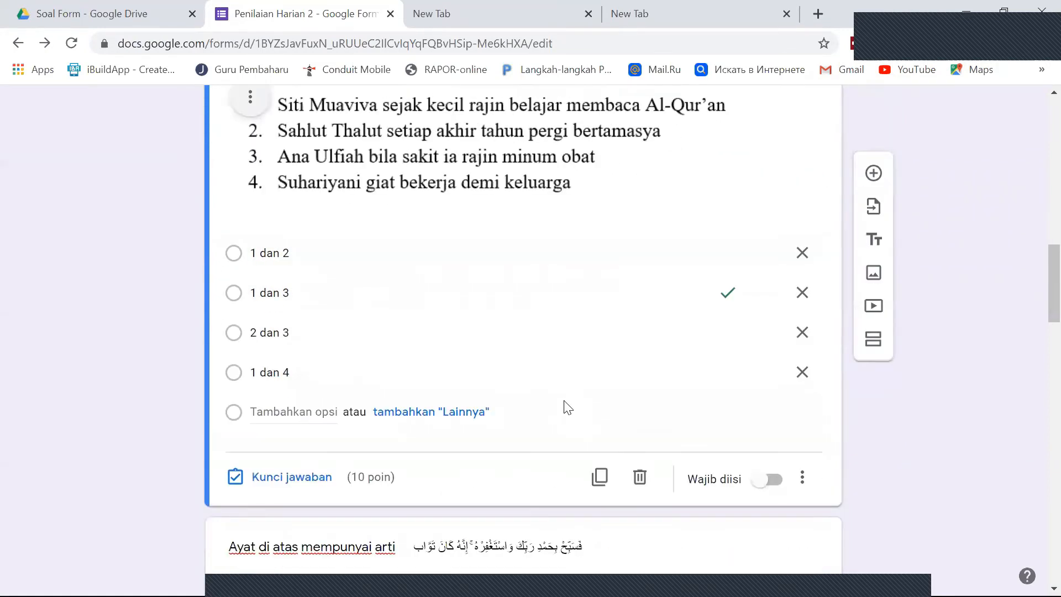
Mark the first option as correct for the "Ayat di atas mempunyai arti" question and assign 10 points.
{"action": "scroll", "coordinate": [389, 334], "scroll_direction": "down", "scroll_amount": 4}
{"action": "left_click", "coordinate": [393, 344]}
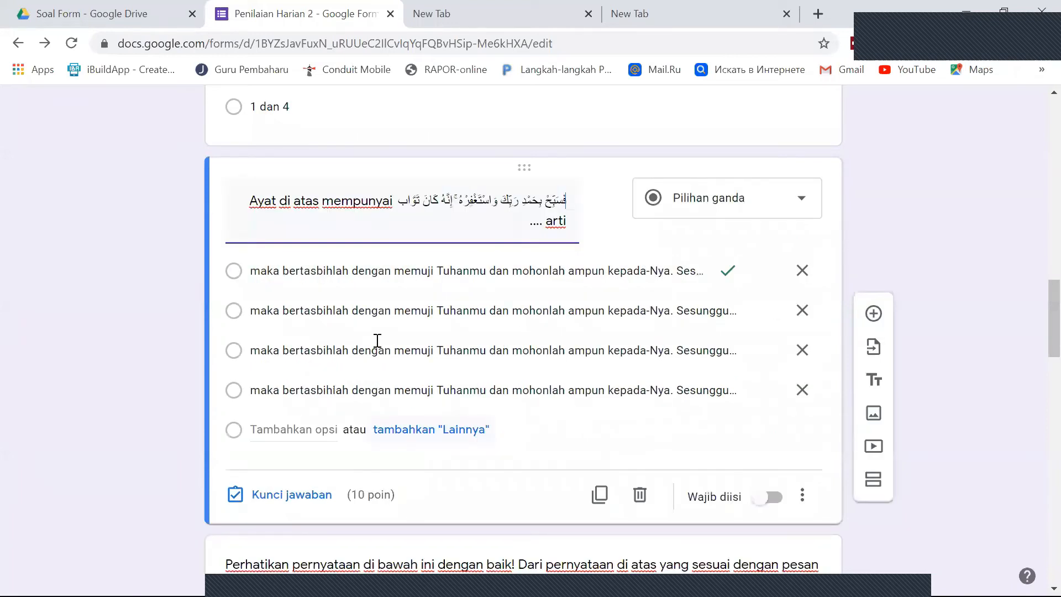
Set the answer key of the underlined-word "hukum bacaan" question to "idzhar syafawi" with 10 points.
{"action": "scroll", "coordinate": [436, 371], "scroll_direction": "down", "scroll_amount": 4}
{"action": "left_click", "coordinate": [436, 371]}
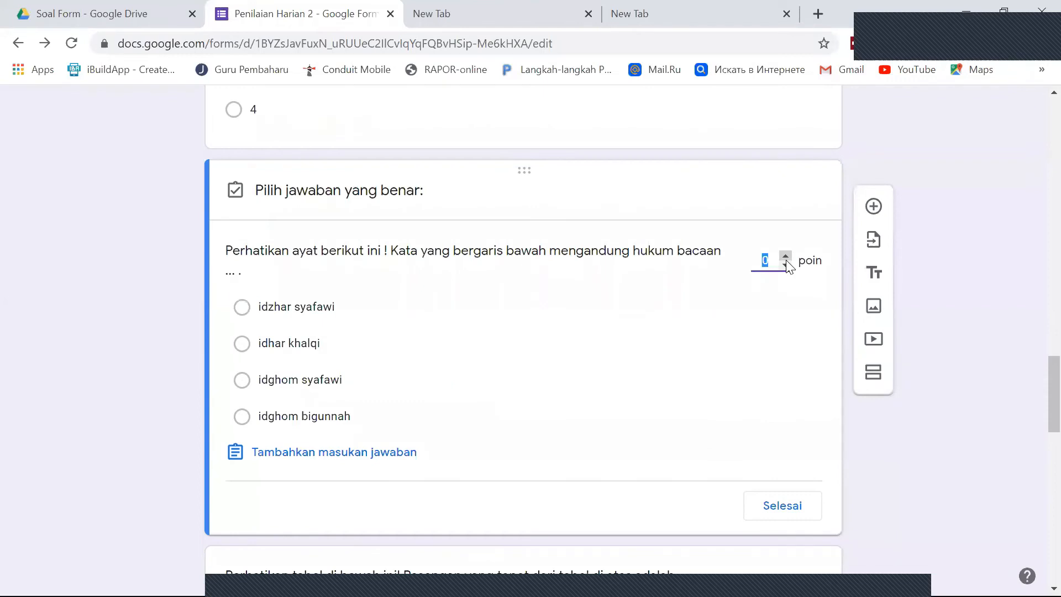
{"action": "type", "text": "10"}
{"action": "left_click", "coordinate": [256, 323]}
{"action": "left_click", "coordinate": [771, 514]}
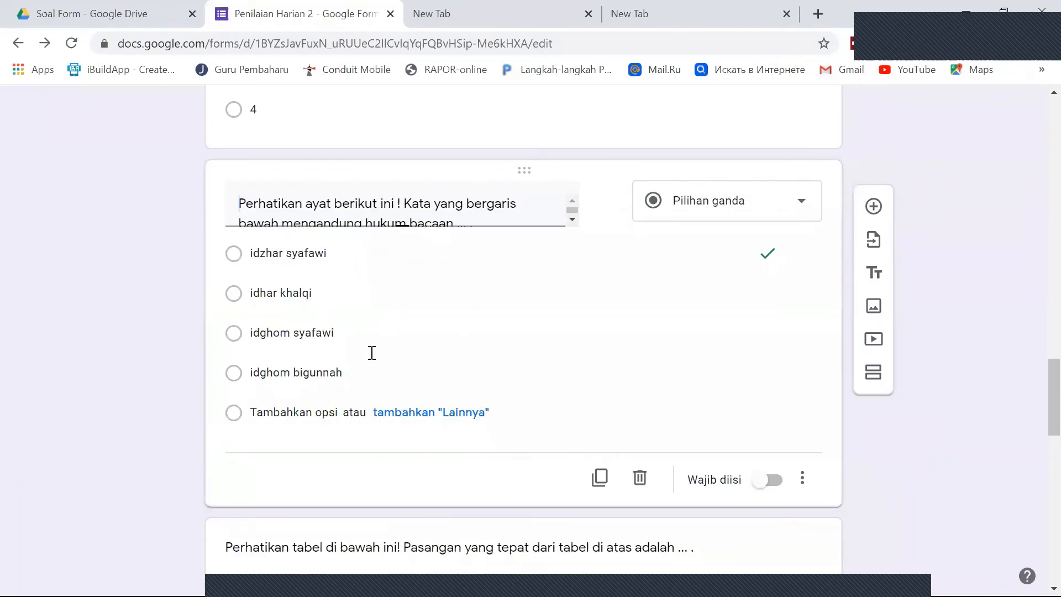
Check the form's point total and look back over the questions in the Soal section.
{"action": "scroll", "coordinate": [373, 351], "scroll_direction": "down", "scroll_amount": 5}
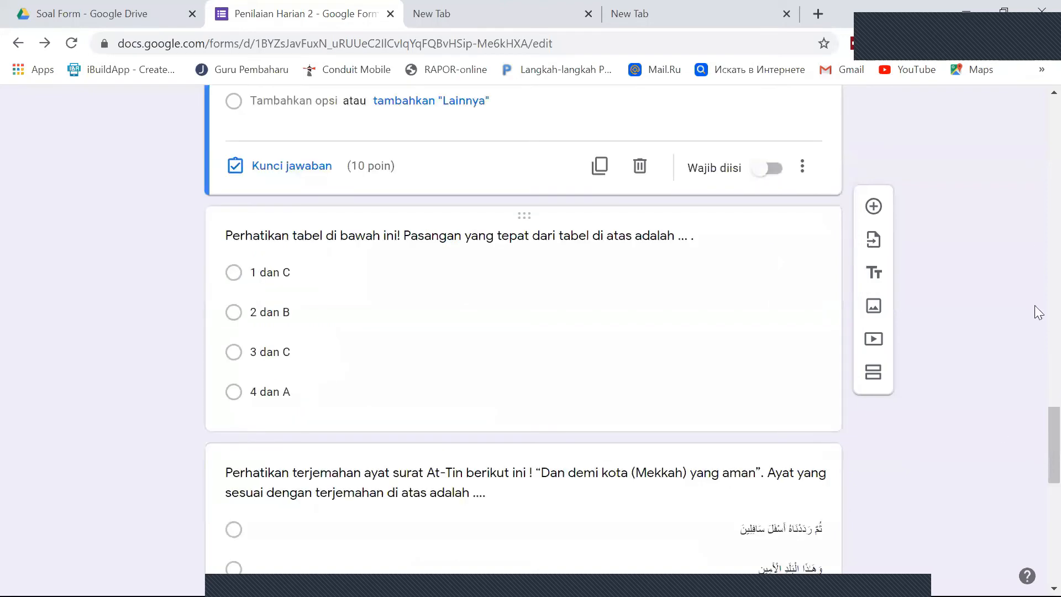
{"action": "scroll", "coordinate": [832, 161], "scroll_direction": "up", "scroll_amount": 20}
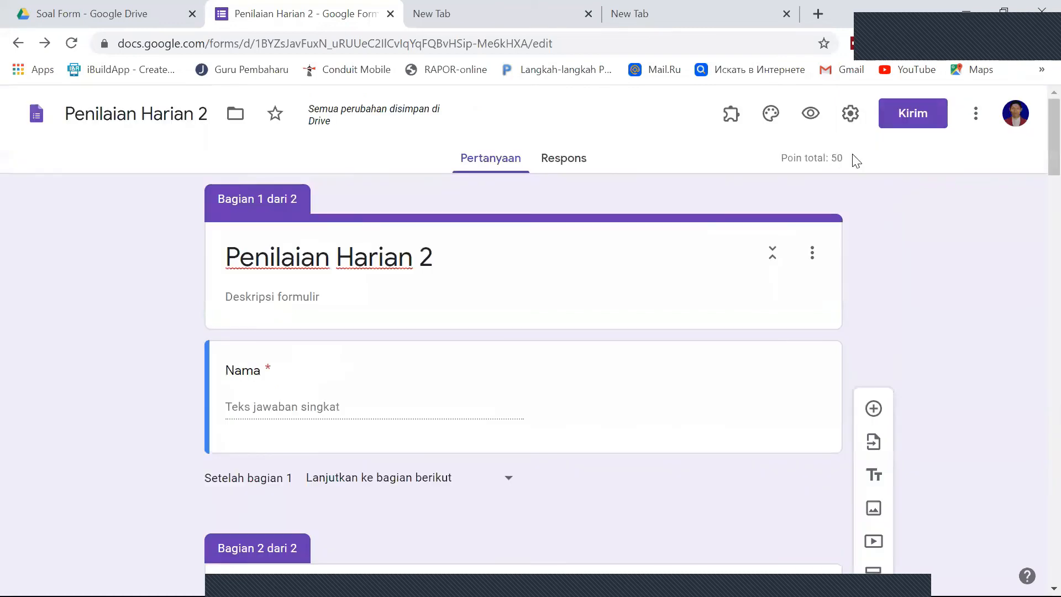
{"action": "left_click_drag", "start_coordinate": [1036, 136], "coordinate": [1036, 256]}
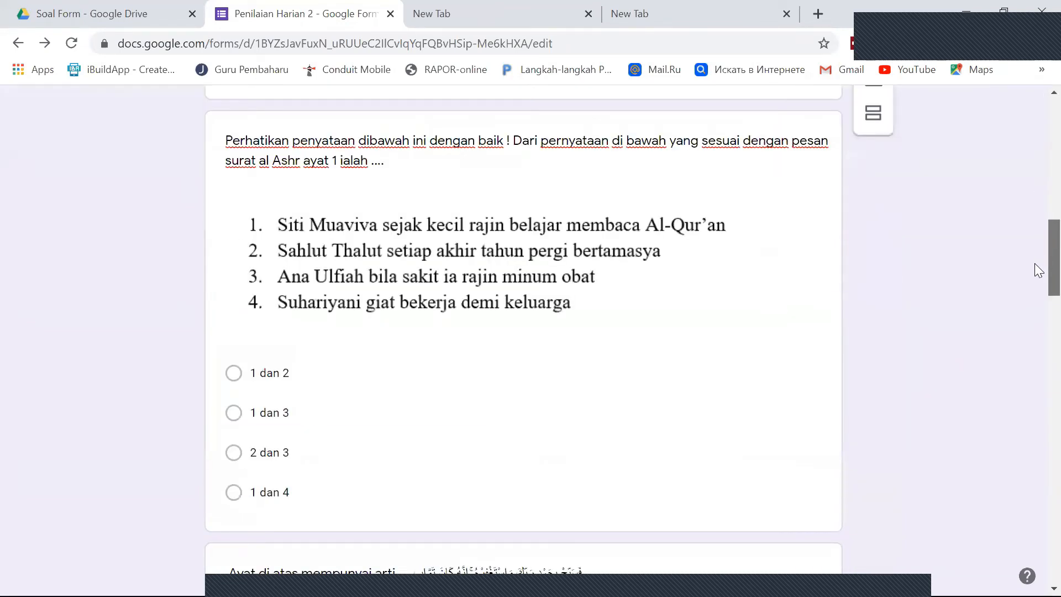
{"action": "left_click_drag", "start_coordinate": [1034, 309], "coordinate": [1034, 336]}
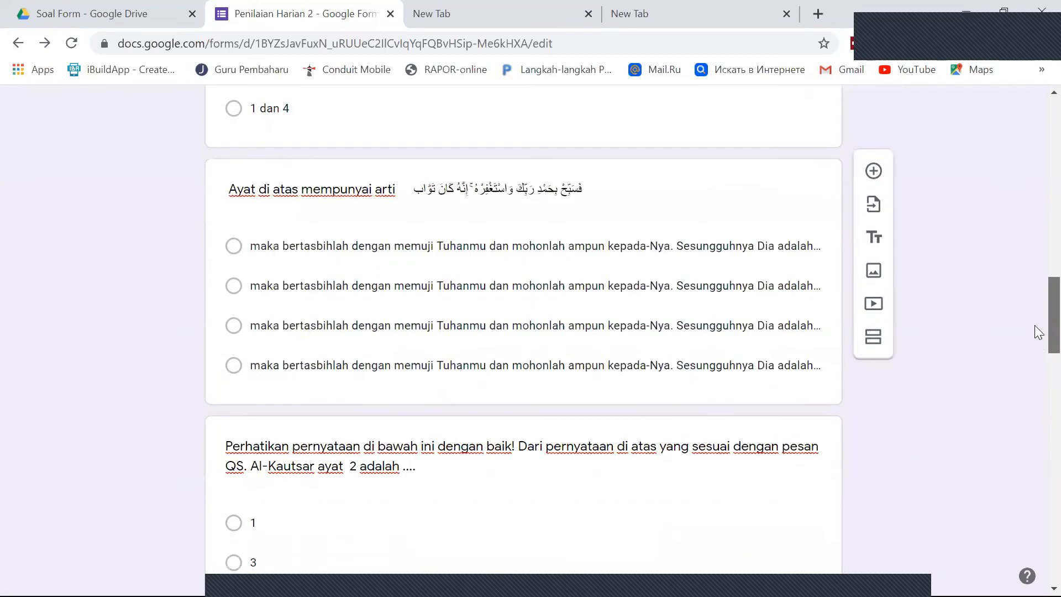
{"action": "scroll", "coordinate": [602, 333], "scroll_direction": "up", "scroll_amount": 5}
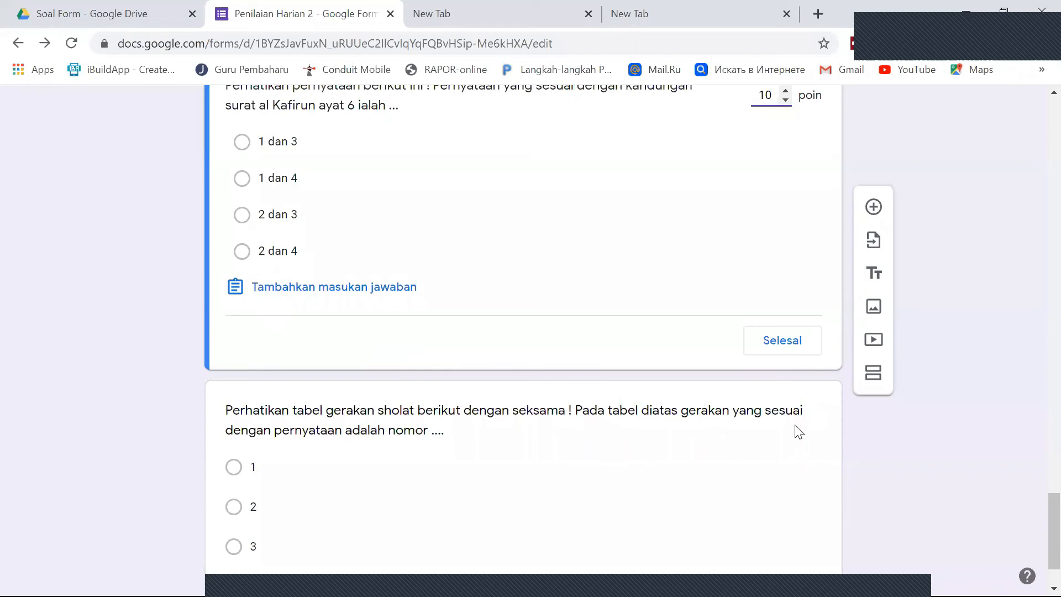
Assign 10 points in the answer key of the last question, about the table of gerakan sholat.
{"action": "left_click", "coordinate": [517, 415]}
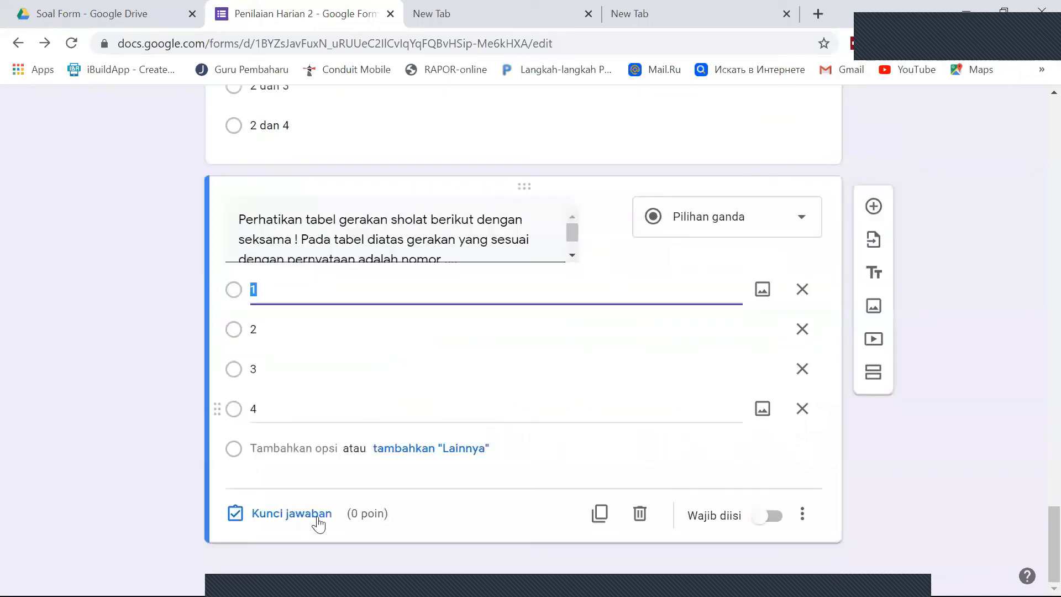
{"action": "left_click", "coordinate": [310, 513]}
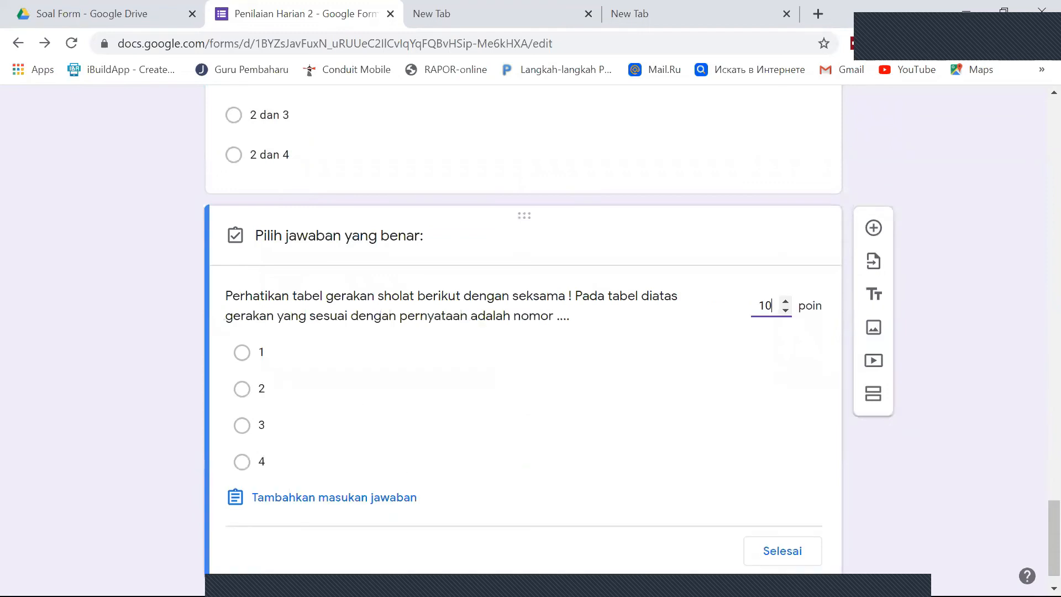
{"action": "left_click", "coordinate": [819, 552]}
Examine the form's point total and review all questions from the first section to the last.
{"action": "left_click_drag", "start_coordinate": [1052, 546], "coordinate": [1034, 66]}
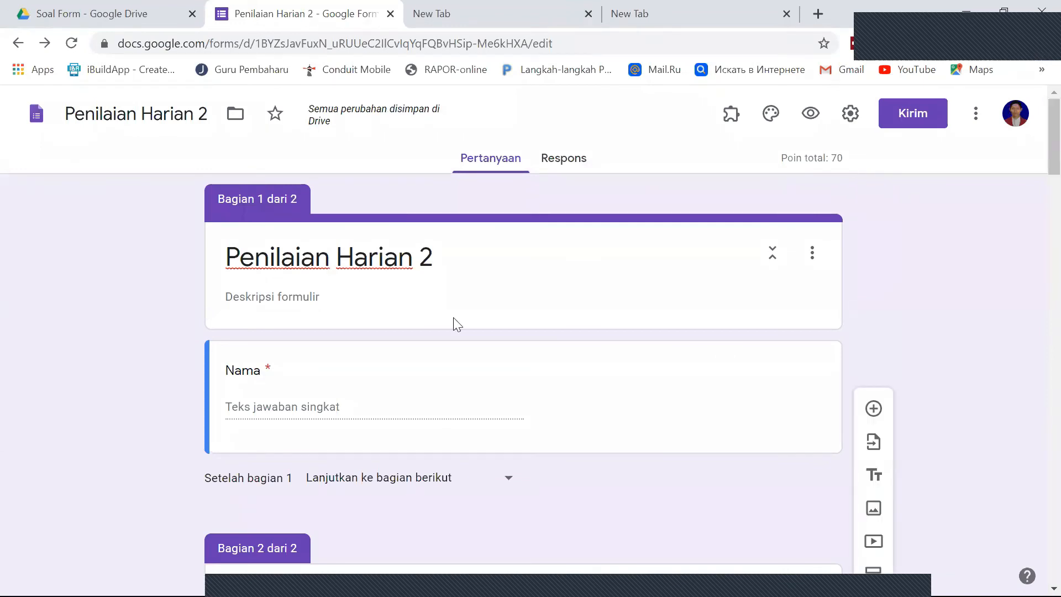
{"action": "scroll", "coordinate": [457, 323], "scroll_direction": "down", "scroll_amount": 10}
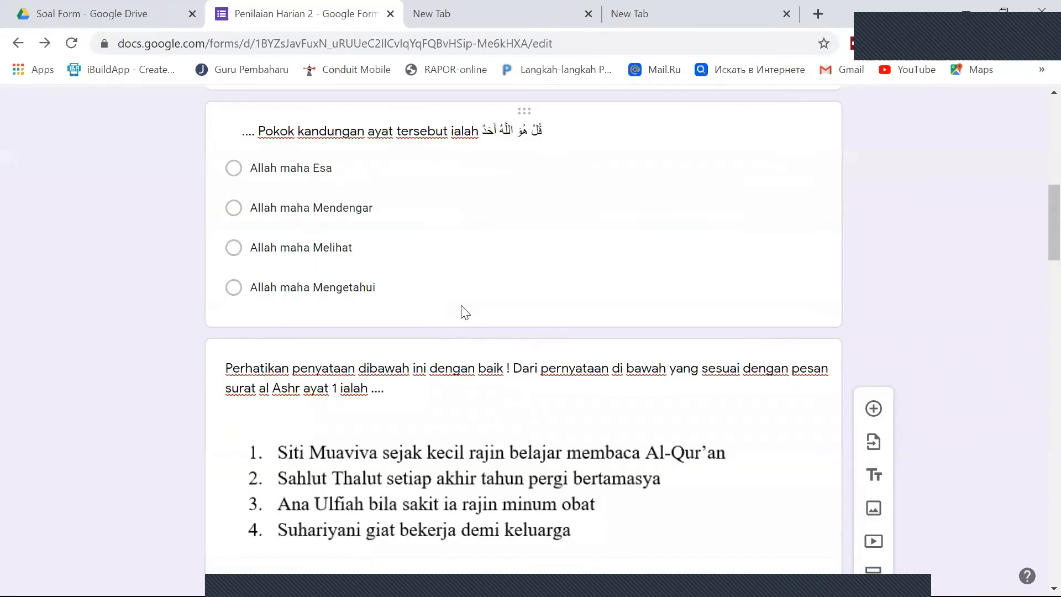
{"action": "scroll", "coordinate": [463, 311], "scroll_direction": "down", "scroll_amount": 5}
{"action": "scroll", "coordinate": [463, 309], "scroll_direction": "down", "scroll_amount": 2}
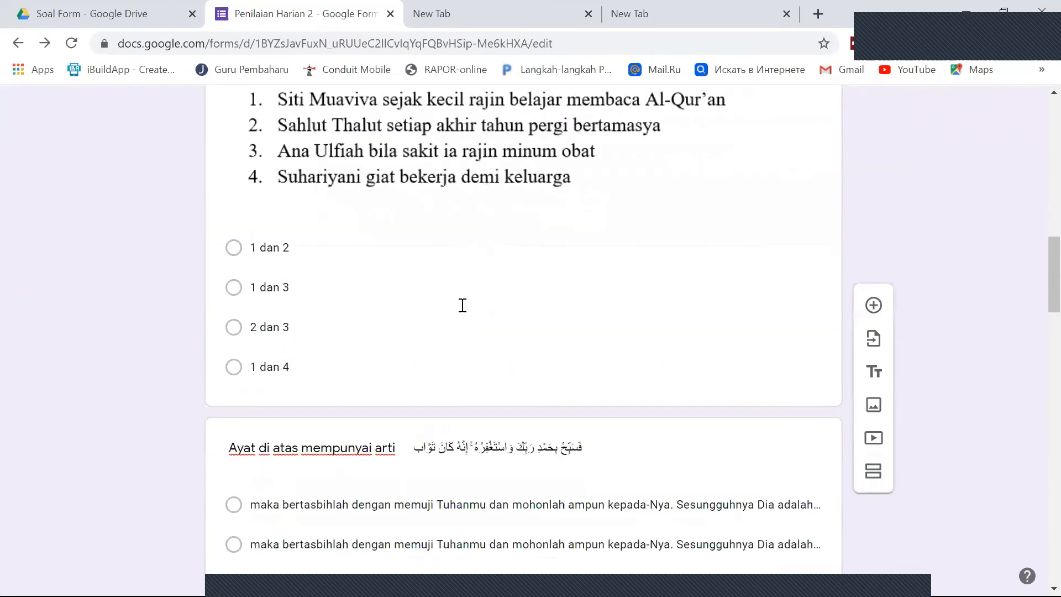
{"action": "scroll", "coordinate": [462, 305], "scroll_direction": "down", "scroll_amount": 10}
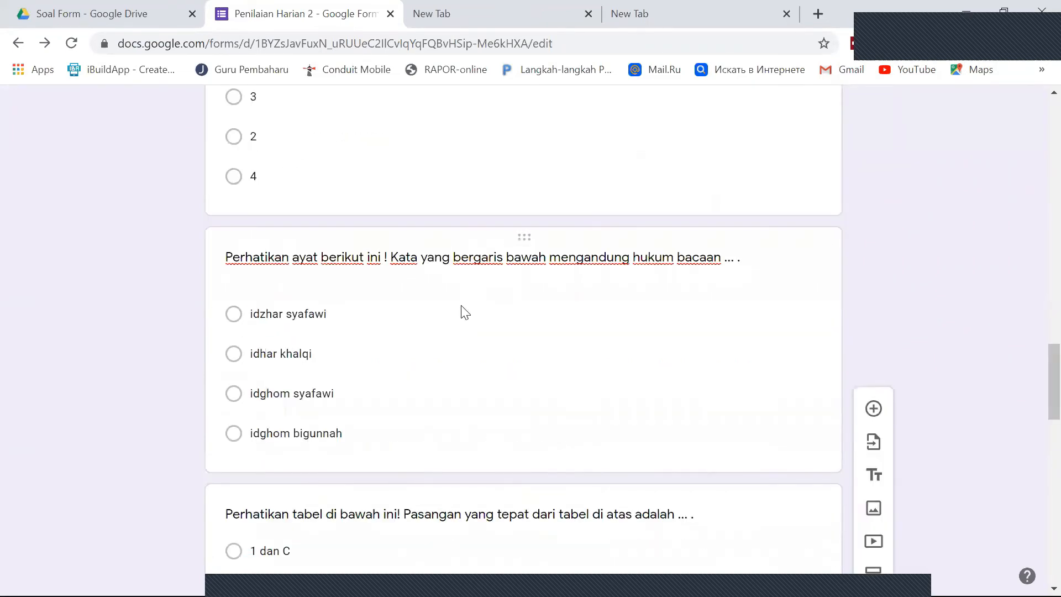
{"action": "scroll", "coordinate": [462, 305], "scroll_direction": "down", "scroll_amount": 10}
{"action": "scroll", "coordinate": [463, 305], "scroll_direction": "down", "scroll_amount": 5}
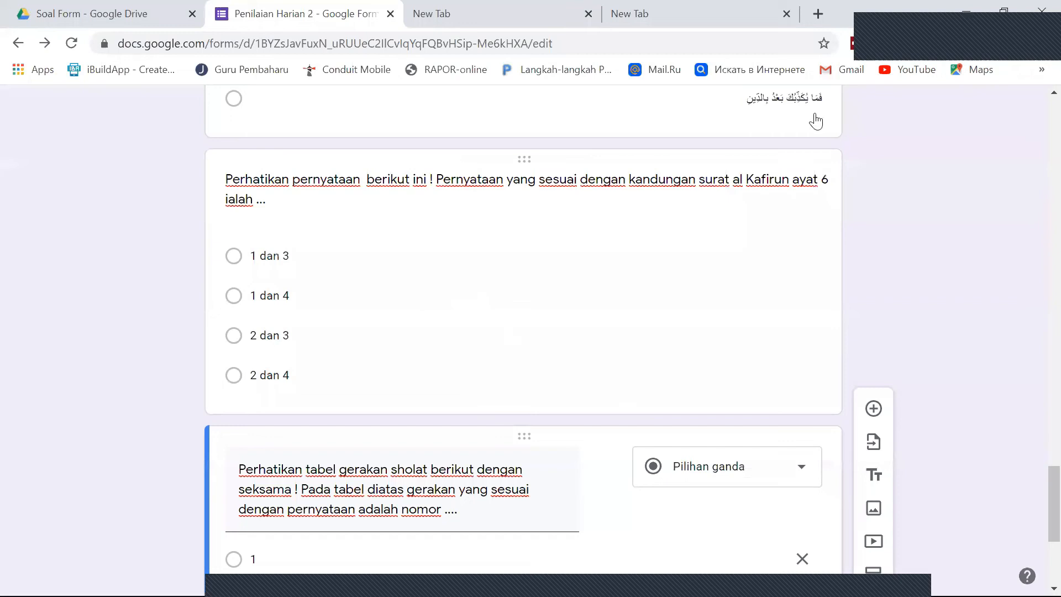
{"action": "scroll", "coordinate": [816, 121], "scroll_direction": "up", "scroll_amount": 20}
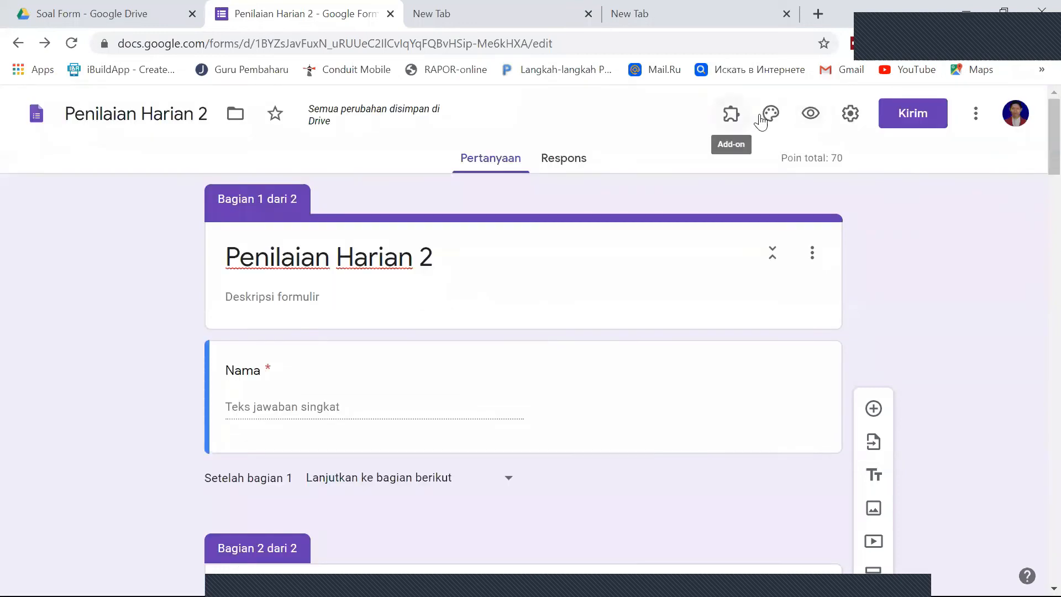
Open the form's preview, and in the editor add a short-answer question titled "Kelas" below Nama in the first section.
{"action": "left_click", "coordinate": [810, 114]}
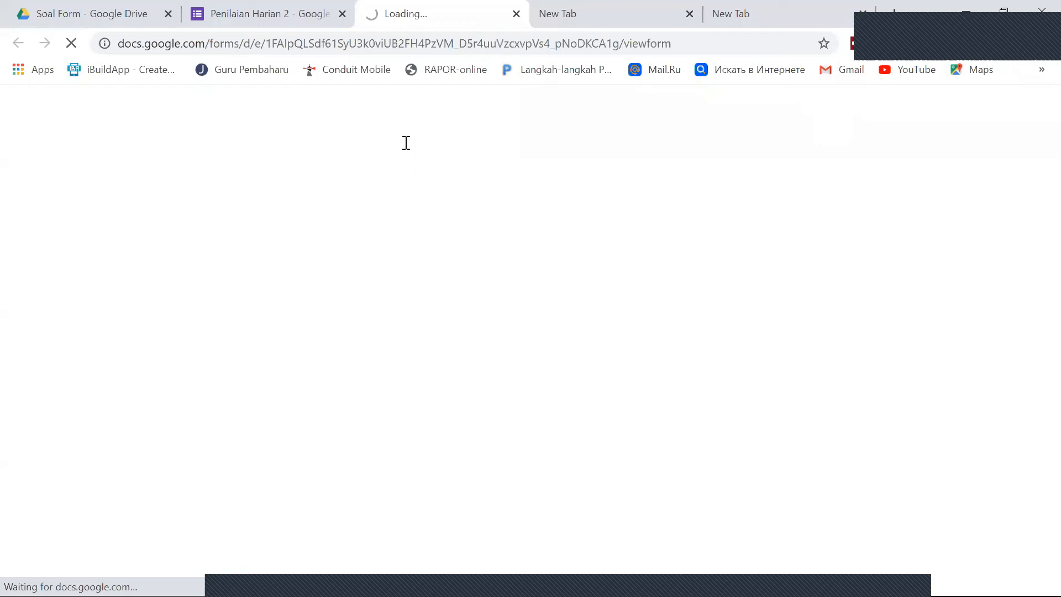
{"action": "left_click", "coordinate": [248, 11]}
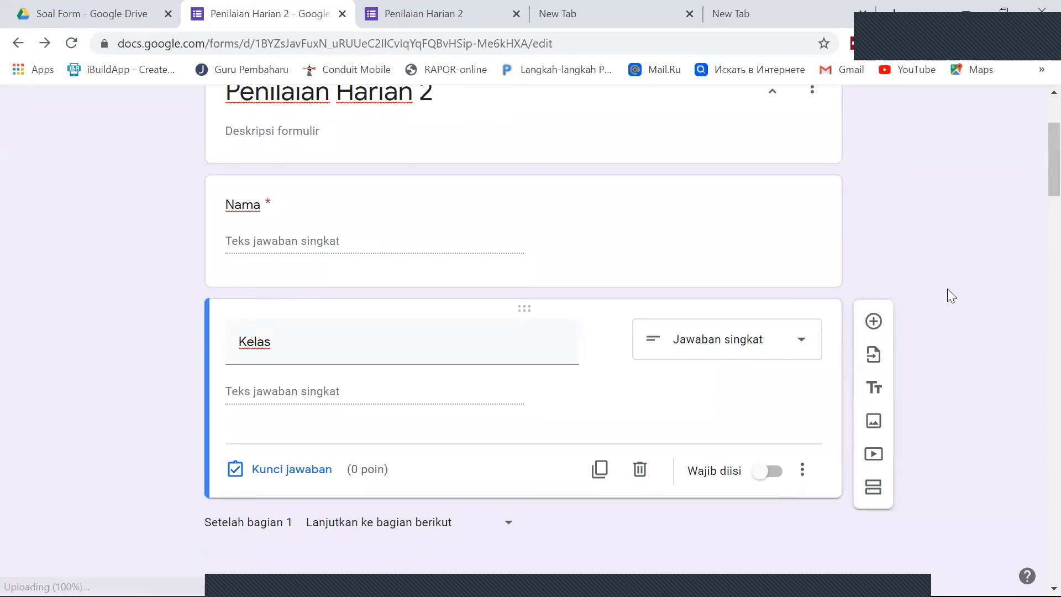
{"action": "scroll", "coordinate": [946, 288], "scroll_direction": "up", "scroll_amount": 2}
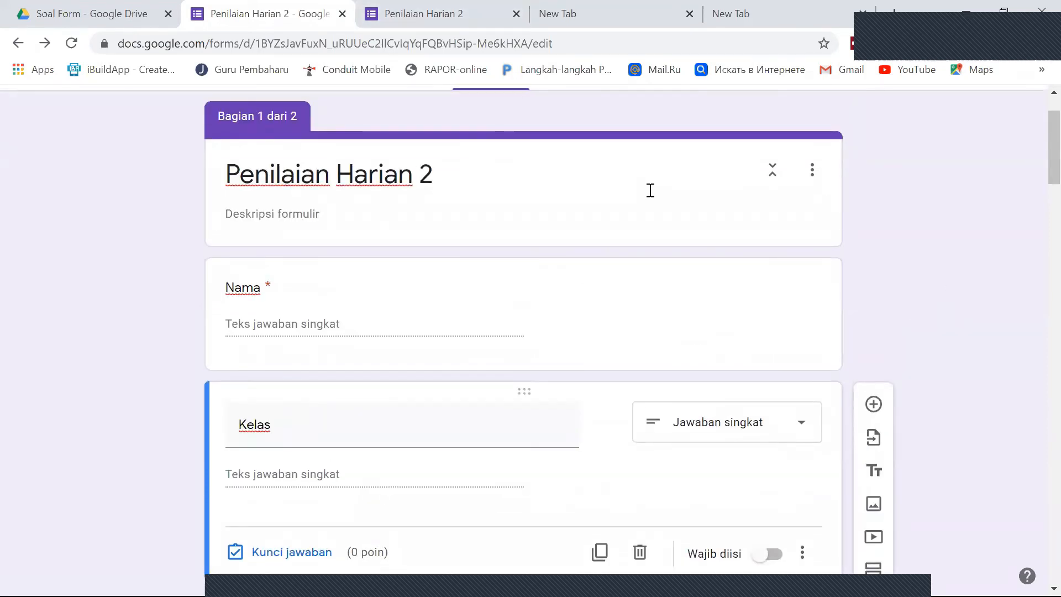
{"action": "scroll", "coordinate": [650, 190], "scroll_direction": "up", "scroll_amount": 2}
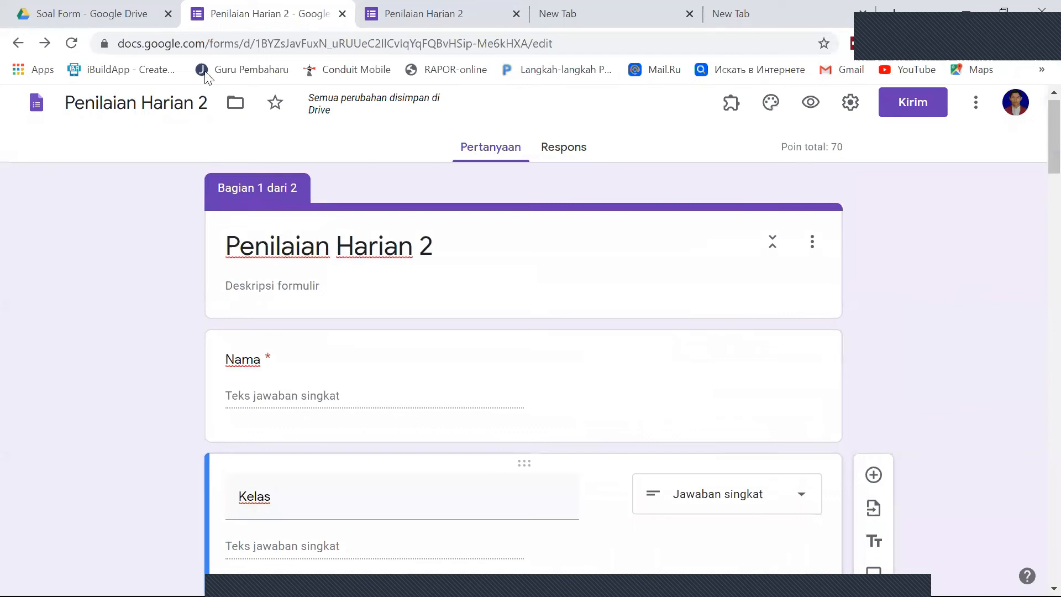
Reload the form preview and fill in the student's name and 6 as the Kelas answer.
{"action": "key", "text": "ctrl+Tab"}
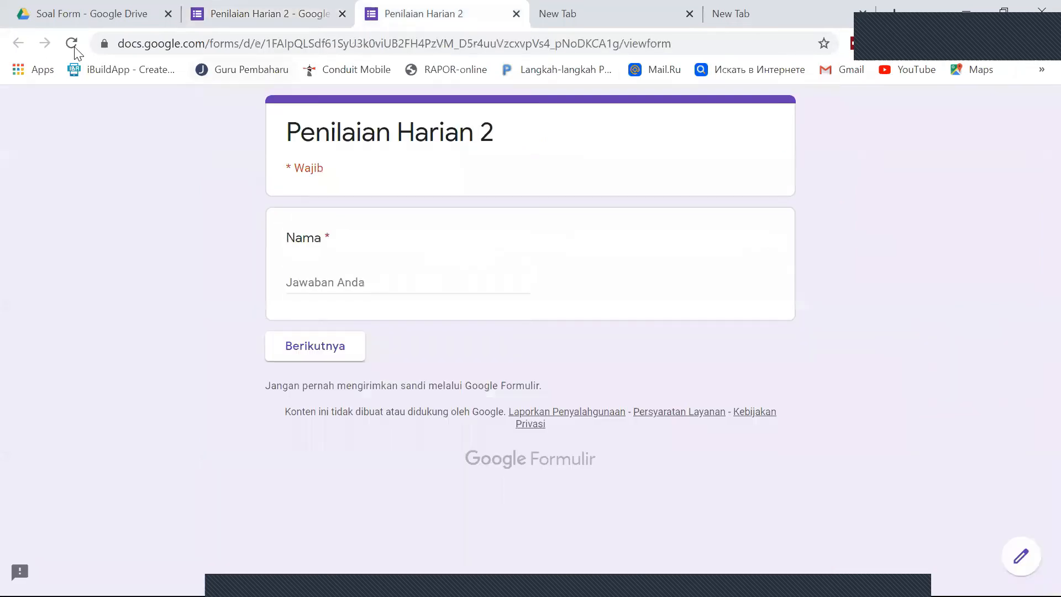
{"action": "left_click", "coordinate": [72, 44]}
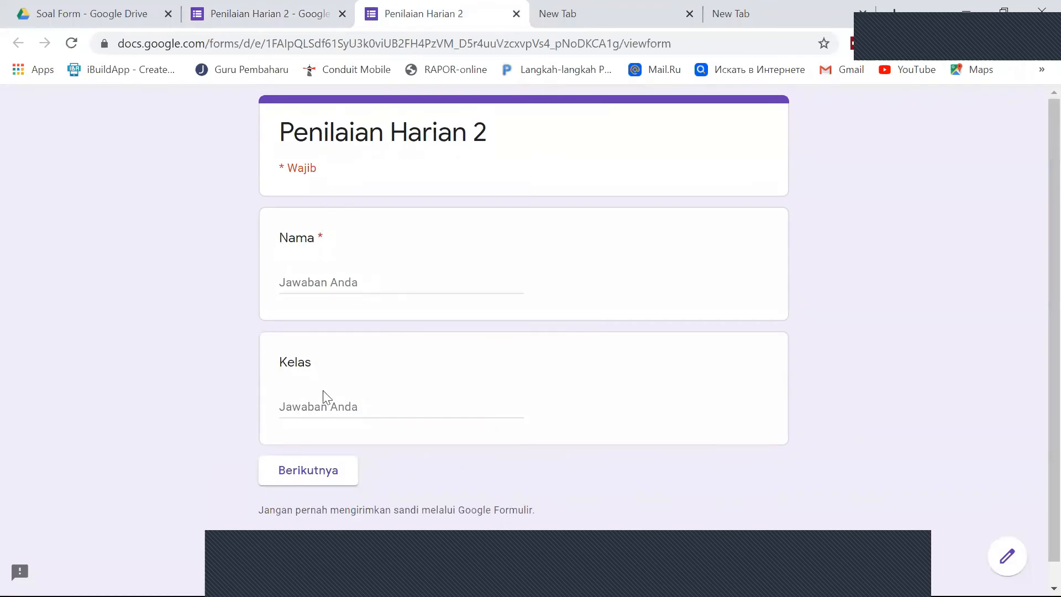
{"action": "left_click", "coordinate": [338, 280]}
{"action": "type", "text": "sugeng"}
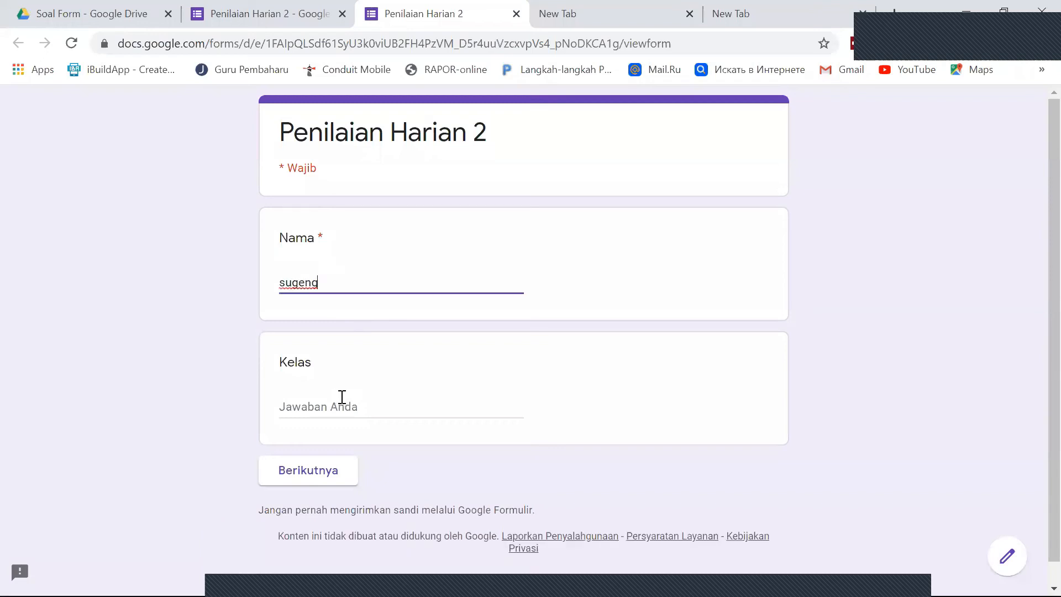
{"action": "left_click", "coordinate": [342, 397]}
{"action": "type", "text": "6"}
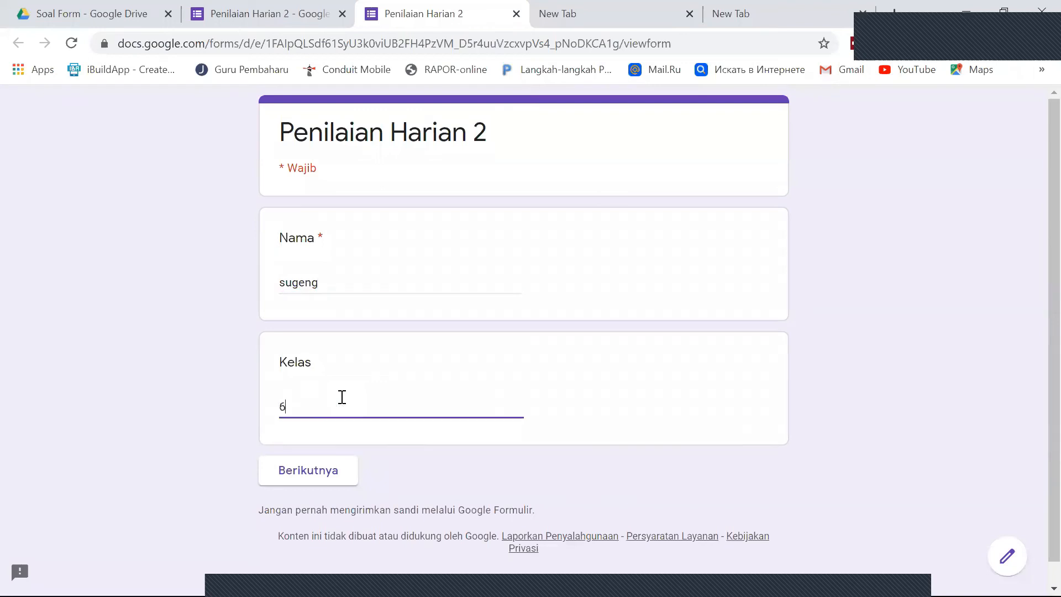
Continue to the Soal section of the preview, look over its questions, and return to the form editor.
{"action": "left_click", "coordinate": [316, 473]}
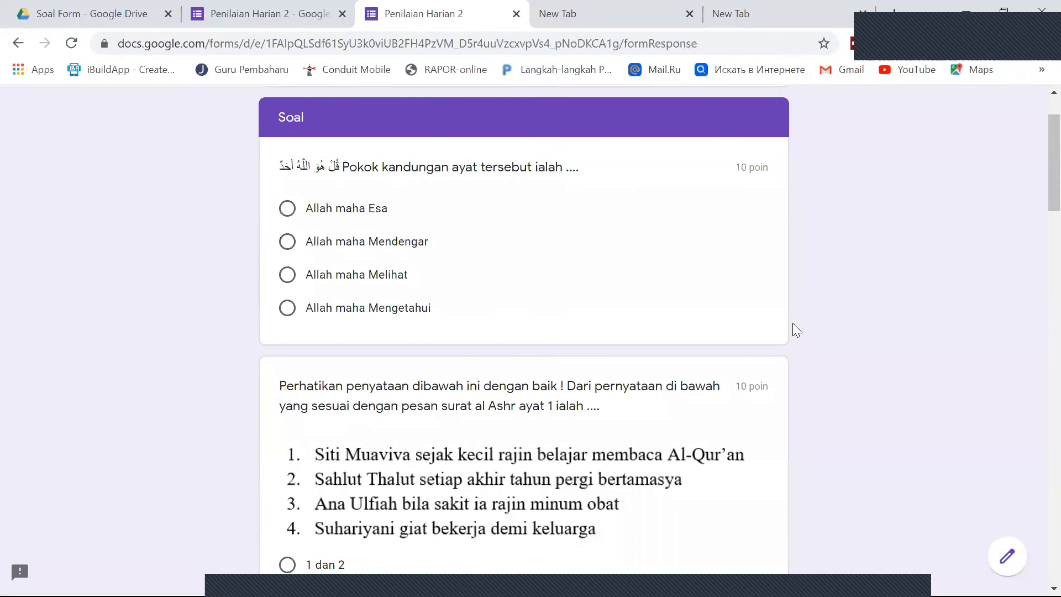
{"action": "scroll", "coordinate": [792, 323], "scroll_direction": "up", "scroll_amount": 2}
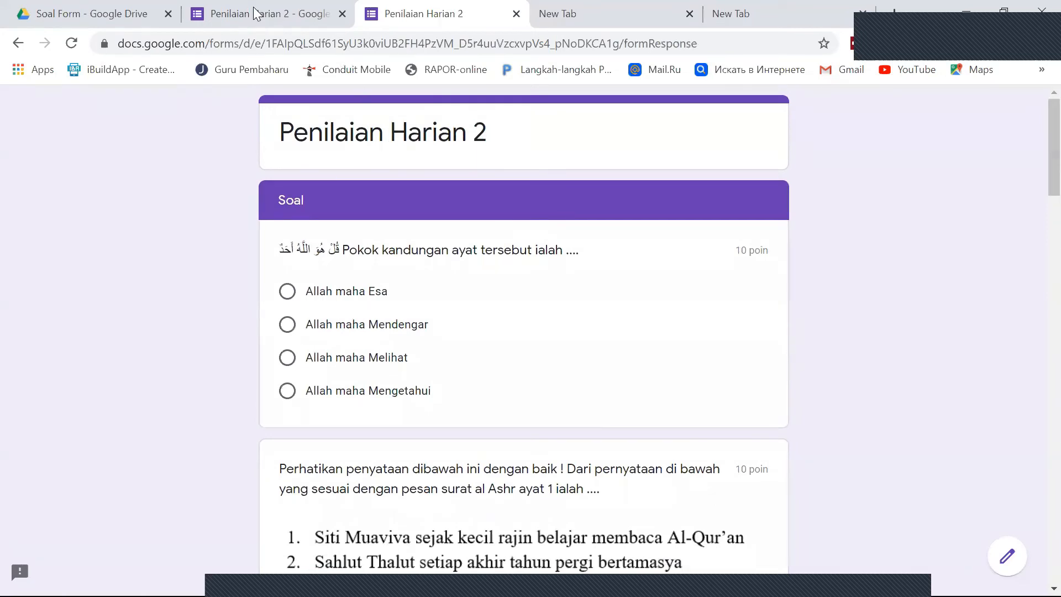
{"action": "left_click", "coordinate": [255, 25]}
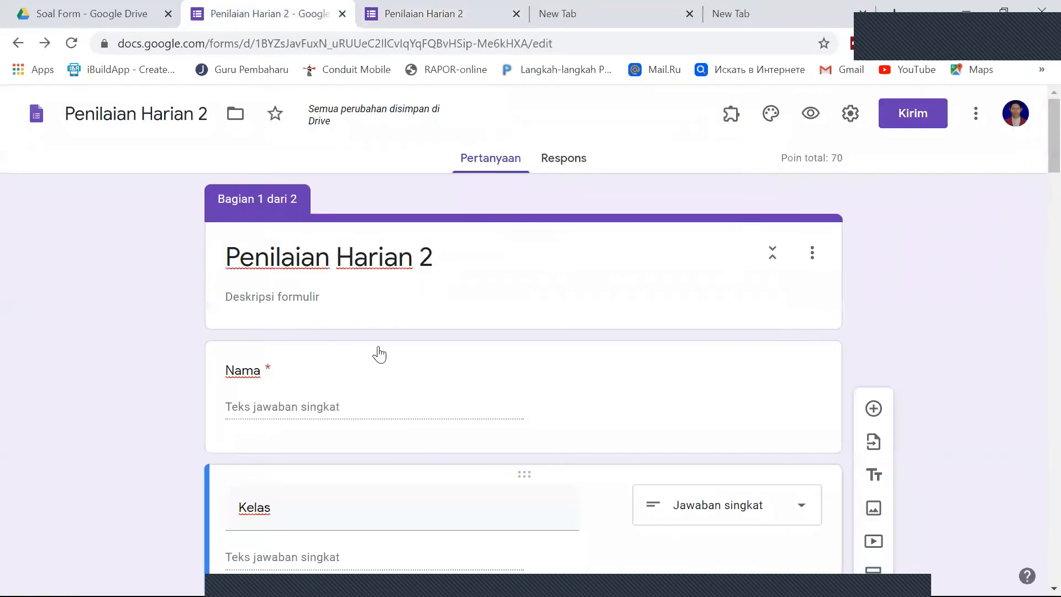
Compare the wording of the first Soal question about "Pokok kandungan ayat tersebut" in the editor with its display in the preview.
{"action": "scroll", "coordinate": [380, 348], "scroll_direction": "down", "scroll_amount": 5}
{"action": "scroll", "coordinate": [494, 343], "scroll_direction": "down", "scroll_amount": 4}
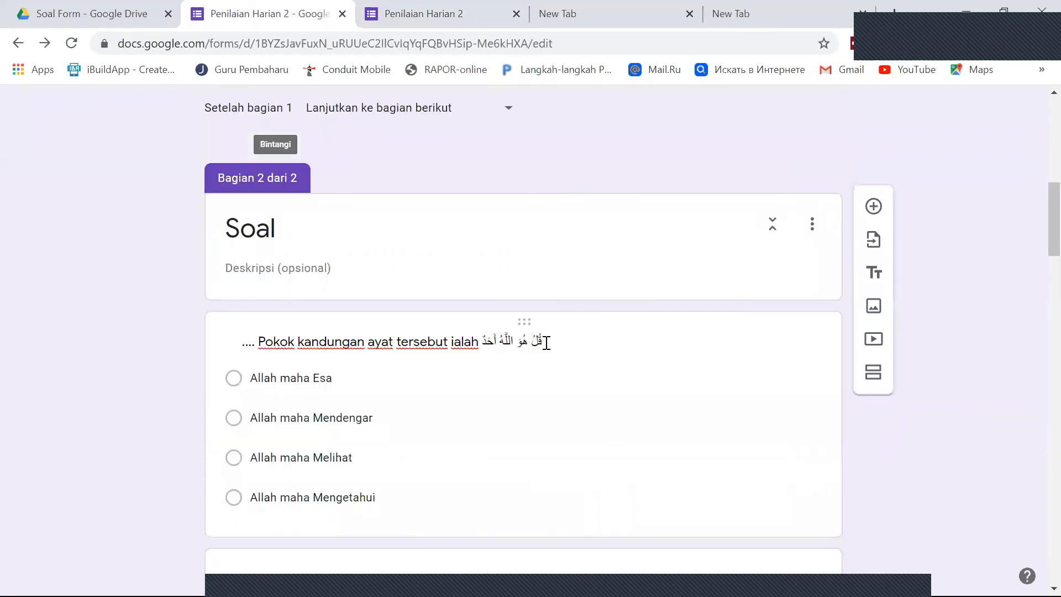
{"action": "left_click", "coordinate": [536, 348]}
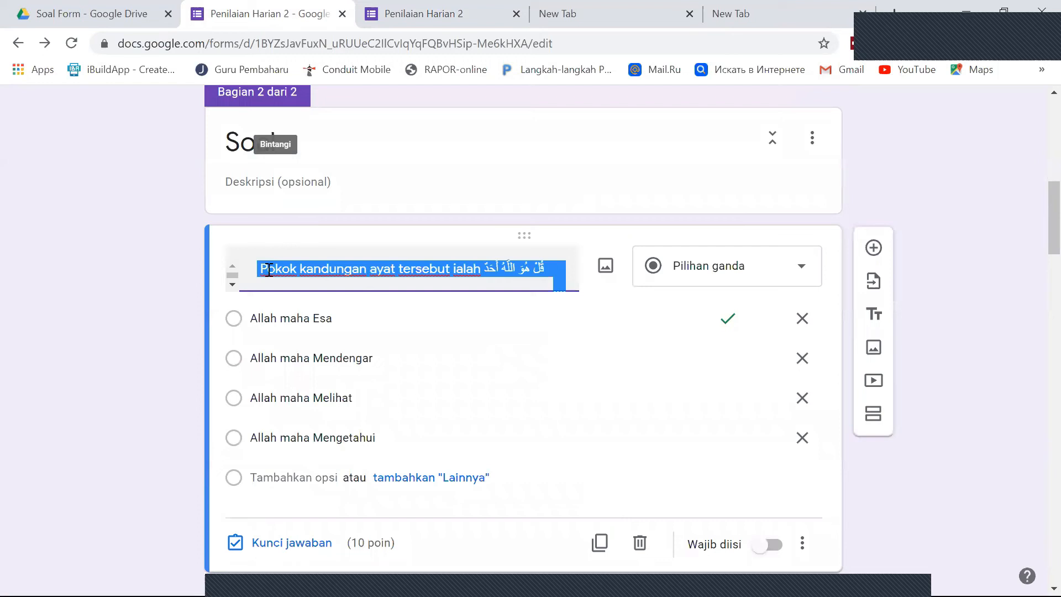
{"action": "left_click", "coordinate": [535, 268]}
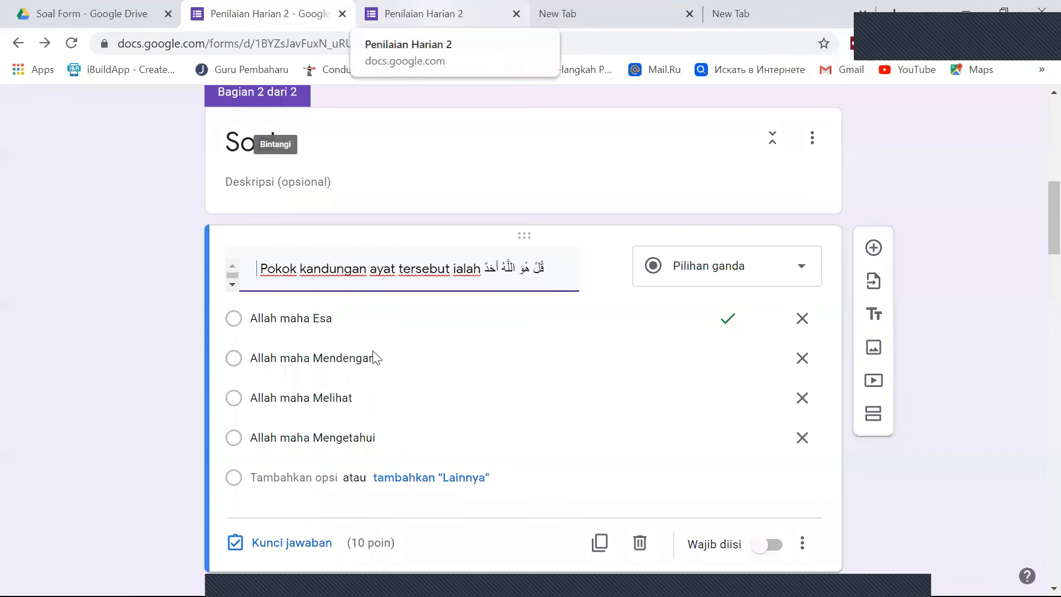
{"action": "key", "text": "ctrl+Tab"}
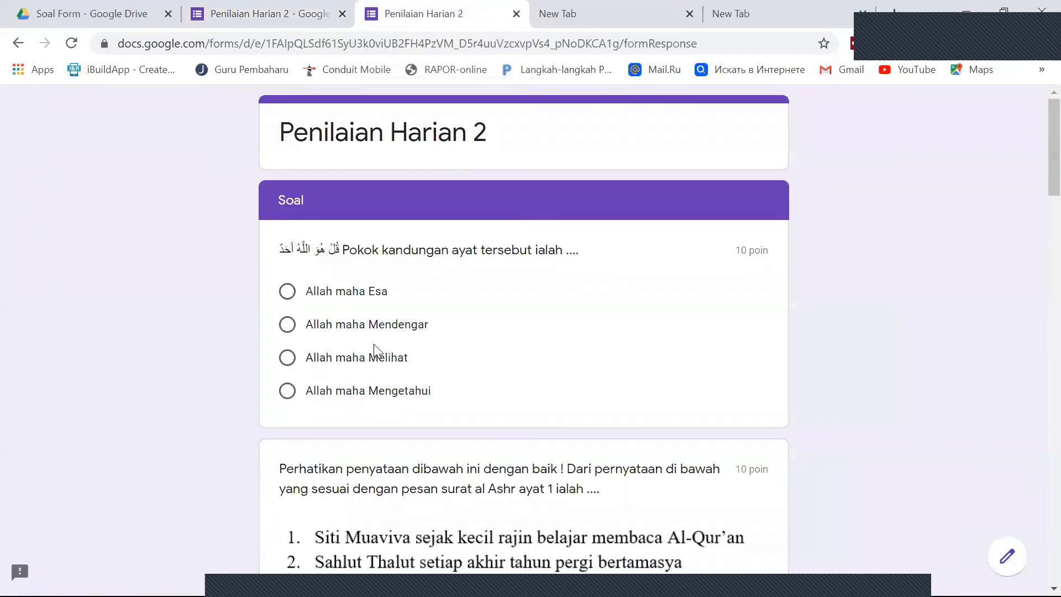
{"action": "left_click", "coordinate": [251, 5]}
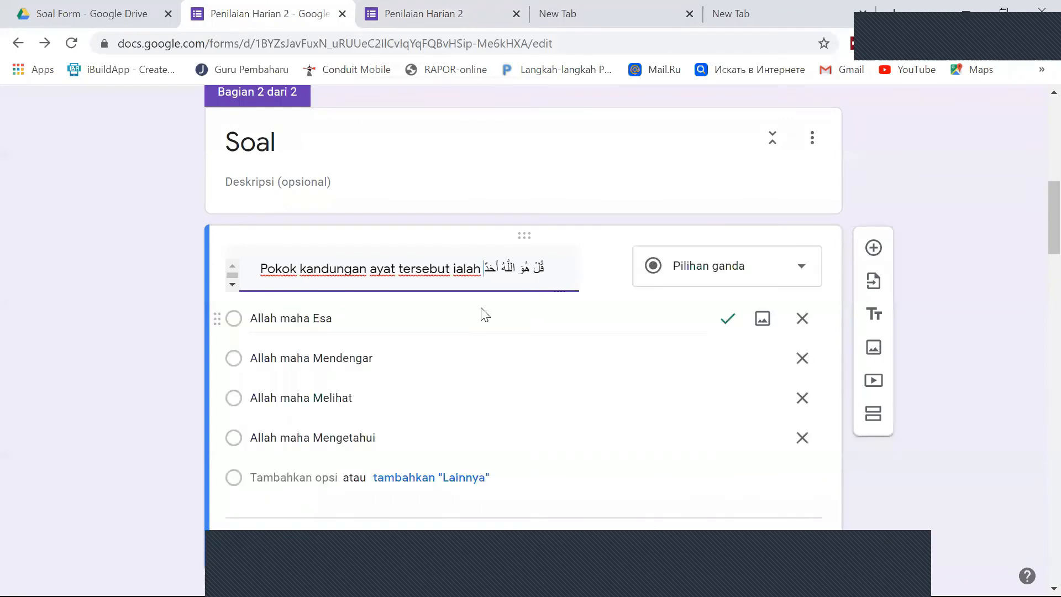
{"action": "left_click", "coordinate": [411, 10]}
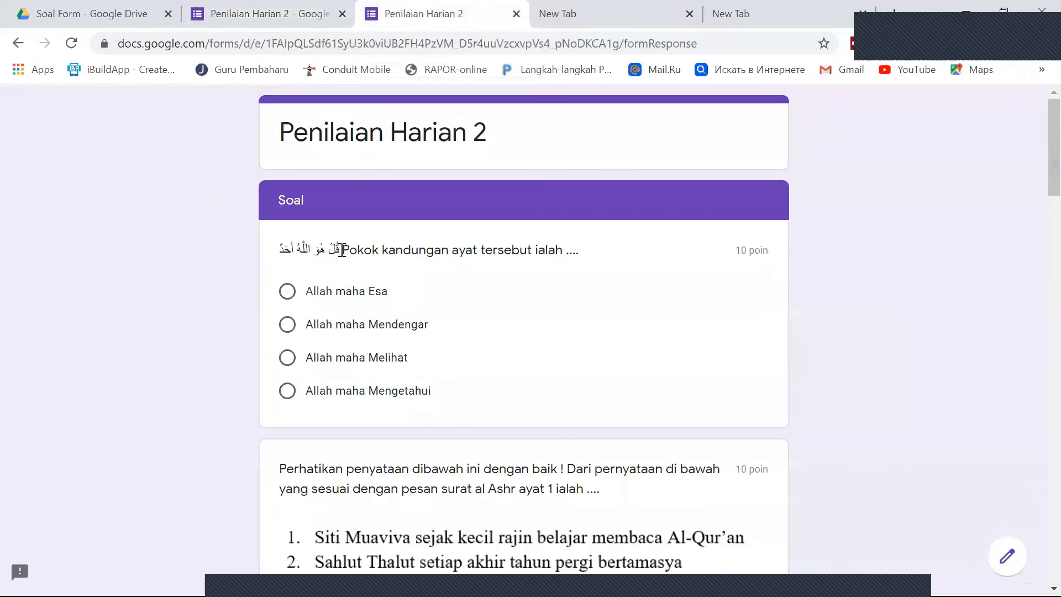
{"action": "left_click_drag", "start_coordinate": [273, 255], "coordinate": [321, 252]}
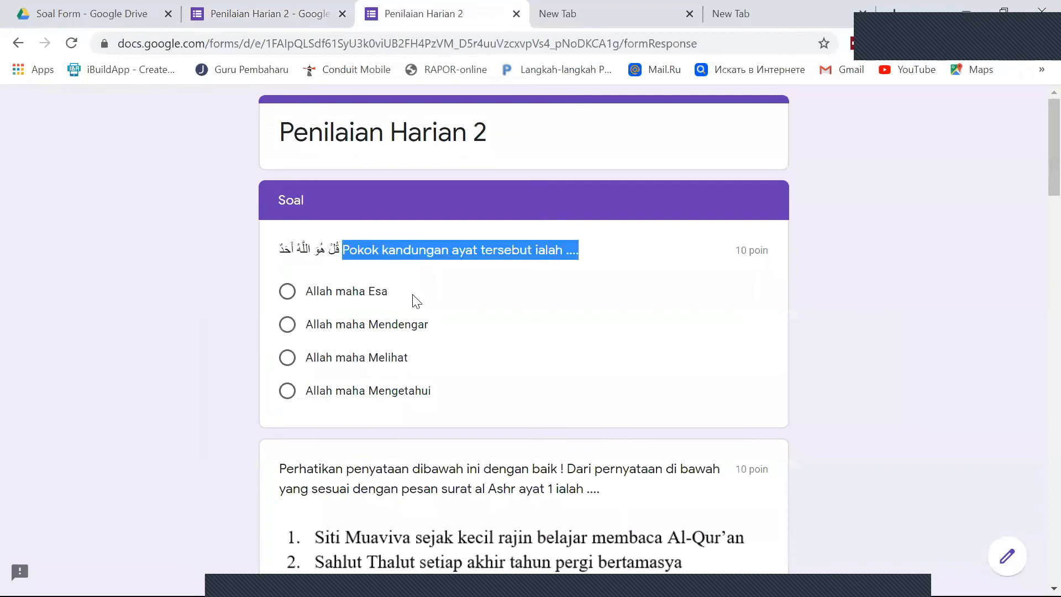
{"action": "left_click", "coordinate": [410, 320]}
Examine the remaining questions and answer options in the preview's Soal section, from the al Ashr question down to the al Kafirun one.
{"action": "scroll", "coordinate": [409, 321], "scroll_direction": "down", "scroll_amount": 3}
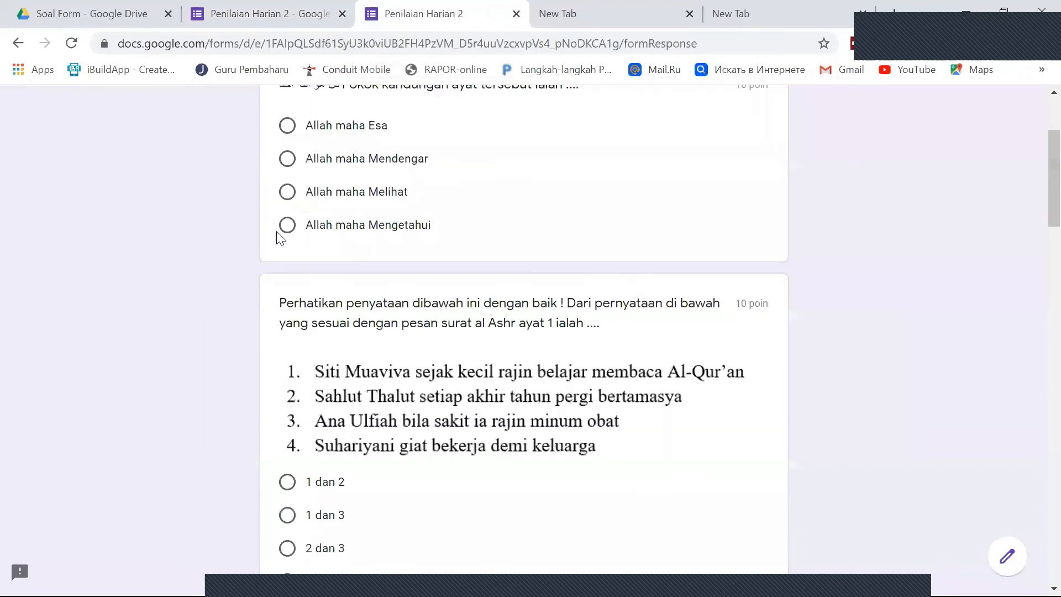
{"action": "scroll", "coordinate": [586, 238], "scroll_direction": "down", "scroll_amount": 1}
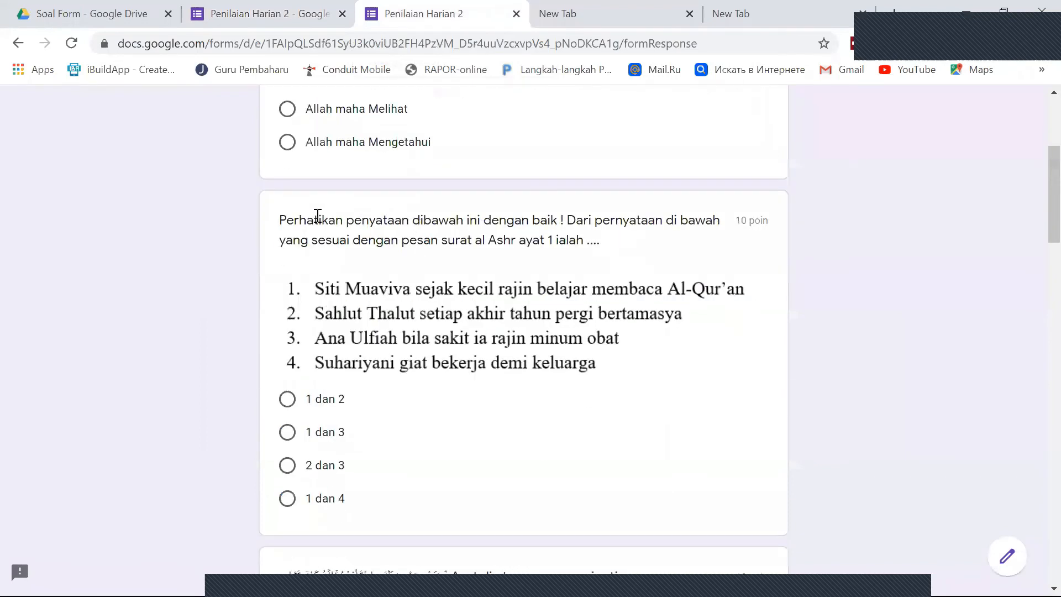
{"action": "triple_click", "coordinate": [283, 214]}
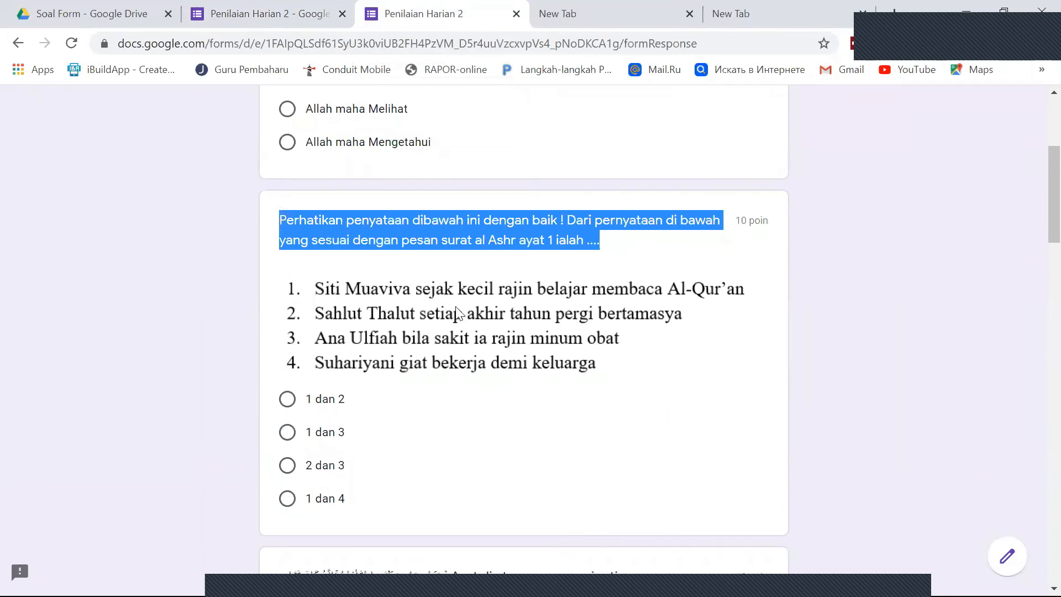
{"action": "left_click", "coordinate": [606, 251]}
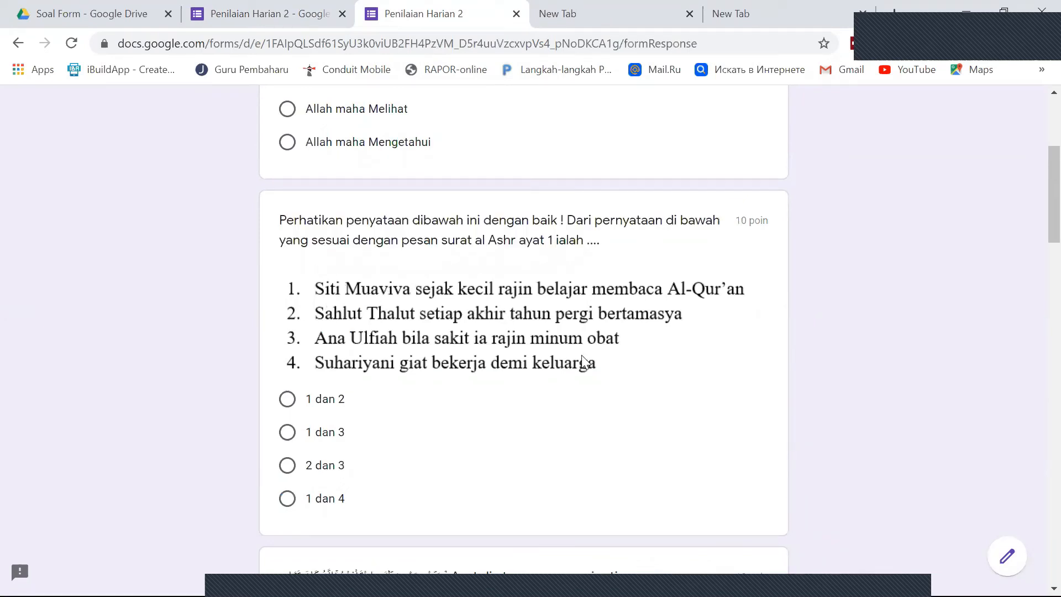
{"action": "scroll", "coordinate": [582, 353], "scroll_direction": "down", "scroll_amount": 1}
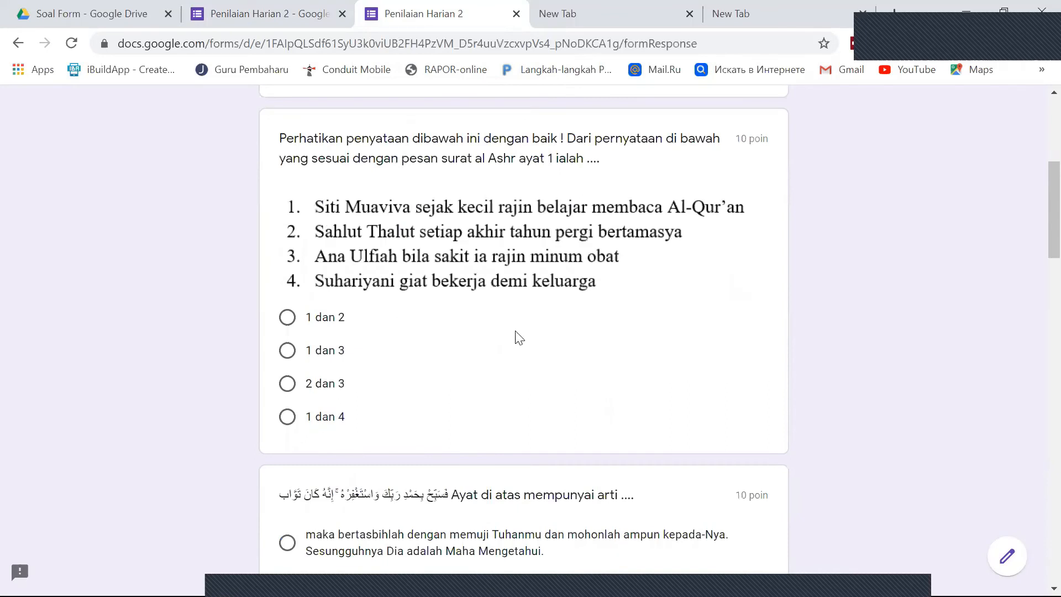
{"action": "scroll", "coordinate": [520, 336], "scroll_direction": "down", "scroll_amount": 15}
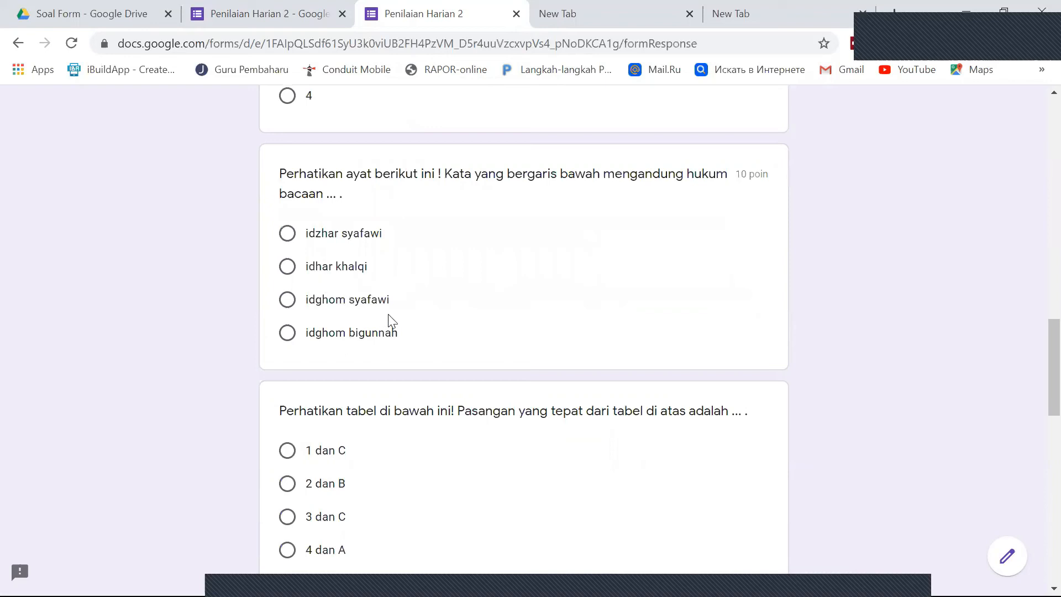
{"action": "scroll", "coordinate": [364, 318], "scroll_direction": "down", "scroll_amount": 8}
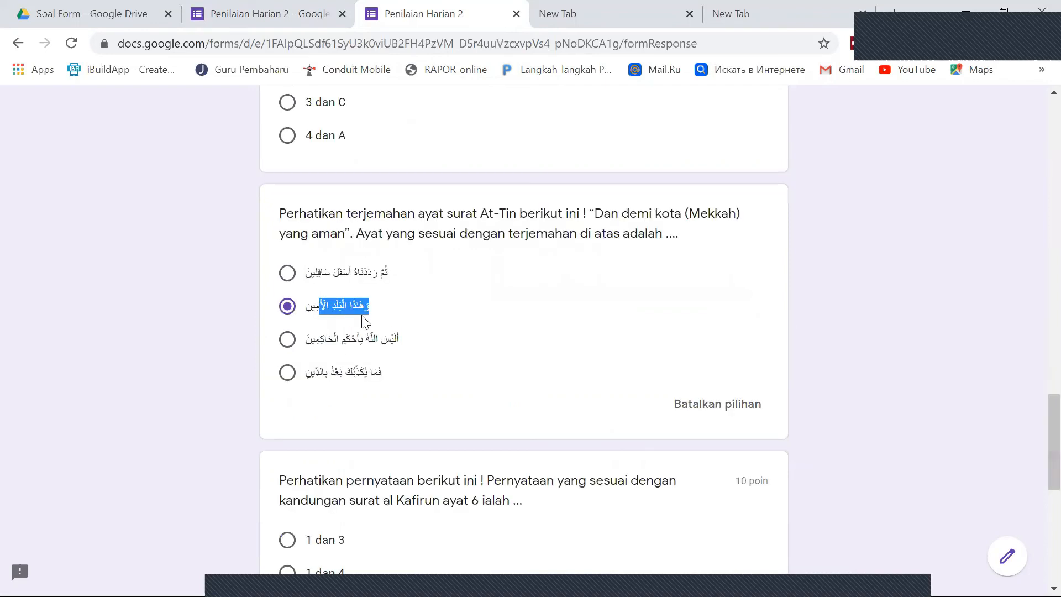
{"action": "scroll", "coordinate": [373, 316], "scroll_direction": "up", "scroll_amount": 13}
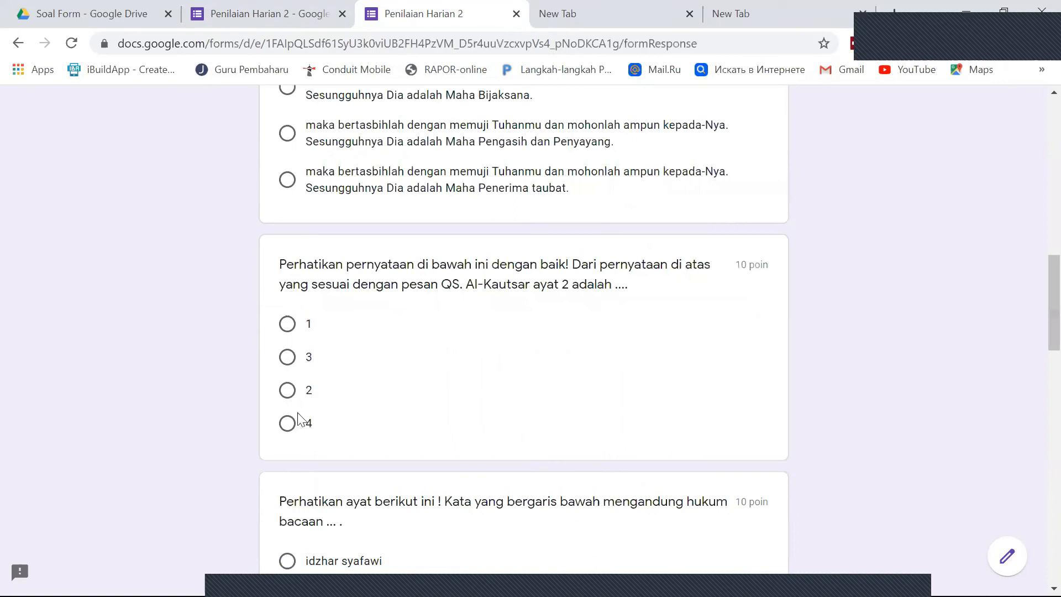
{"action": "scroll", "coordinate": [295, 450], "scroll_direction": "up", "scroll_amount": 7}
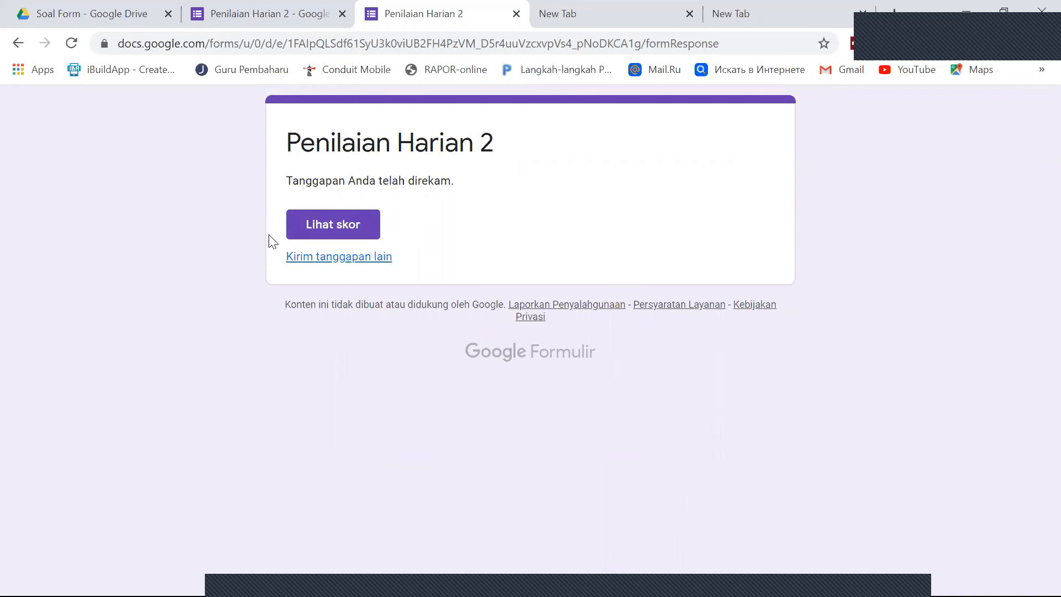
Open the score of the submitted response and examine the point total, each question's marking and the correct answers.
{"action": "left_click", "coordinate": [341, 231]}
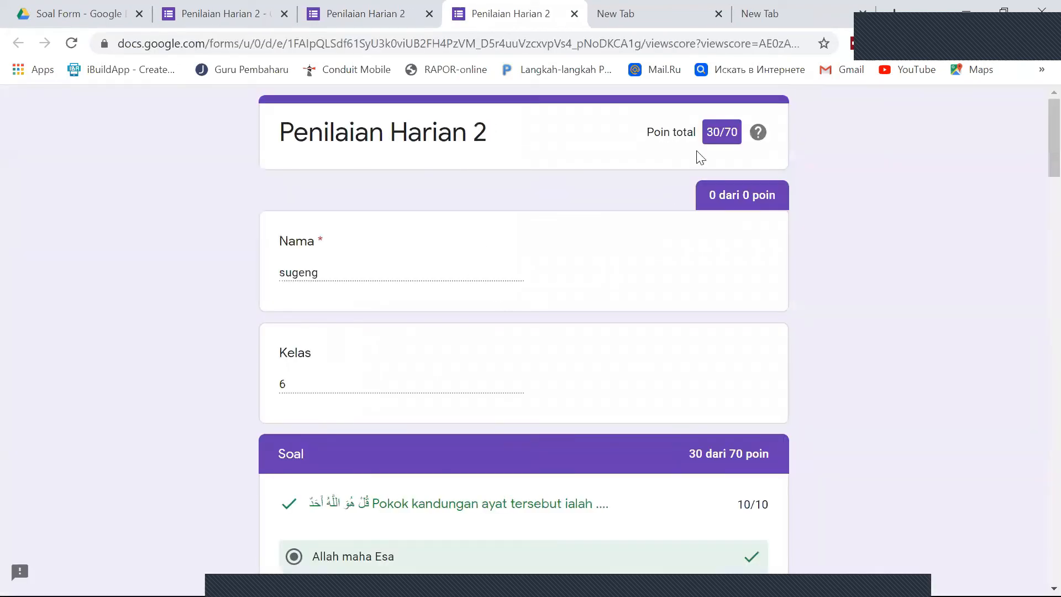
{"action": "left_click_drag", "start_coordinate": [706, 135], "coordinate": [718, 136]}
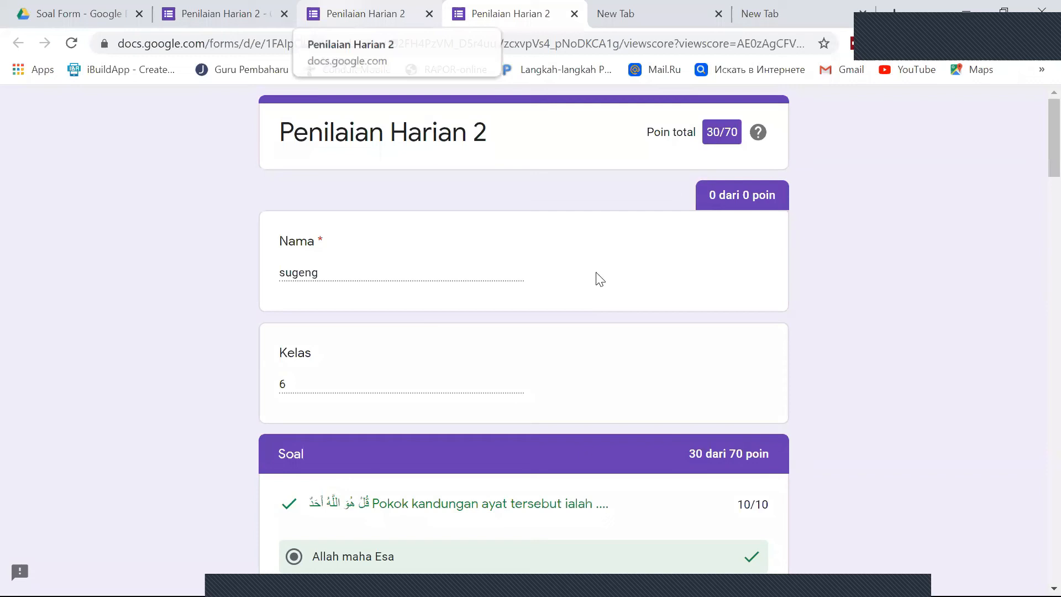
{"action": "scroll", "coordinate": [598, 279], "scroll_direction": "down", "scroll_amount": 4}
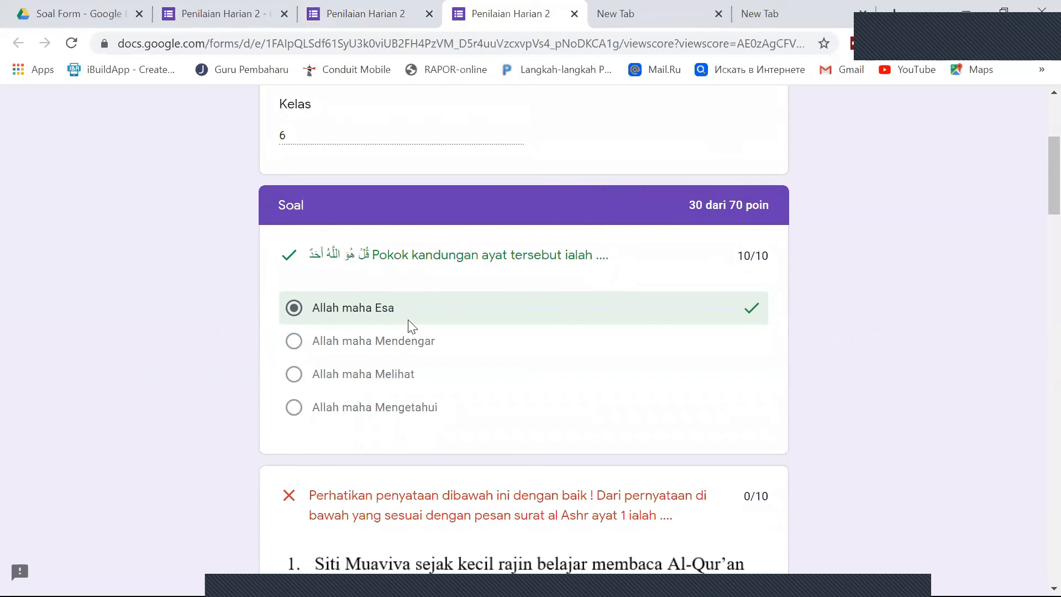
{"action": "scroll", "coordinate": [696, 316], "scroll_direction": "down", "scroll_amount": 1}
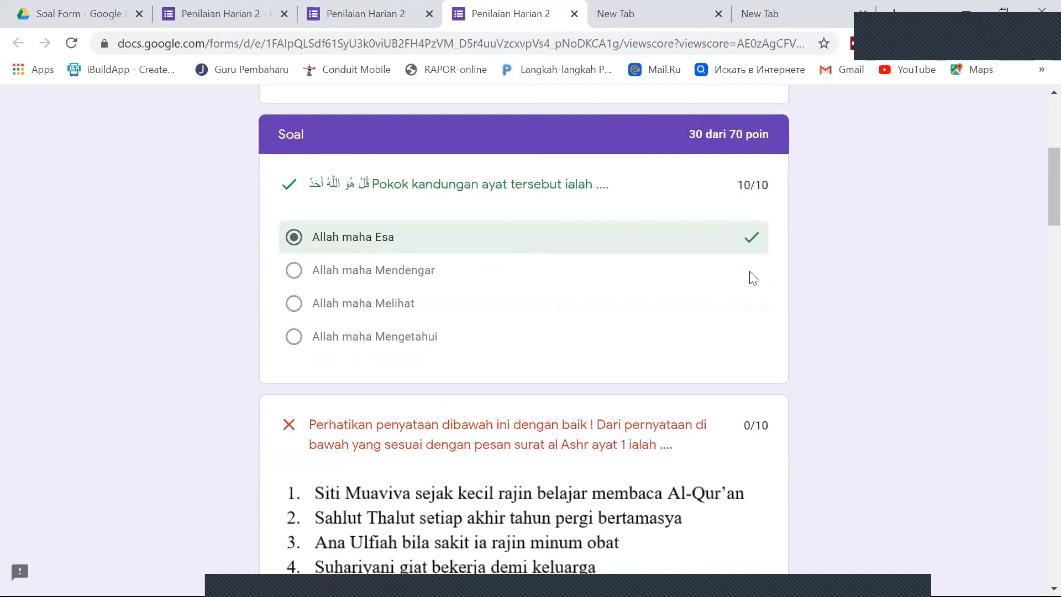
{"action": "scroll", "coordinate": [388, 358], "scroll_direction": "down", "scroll_amount": 5}
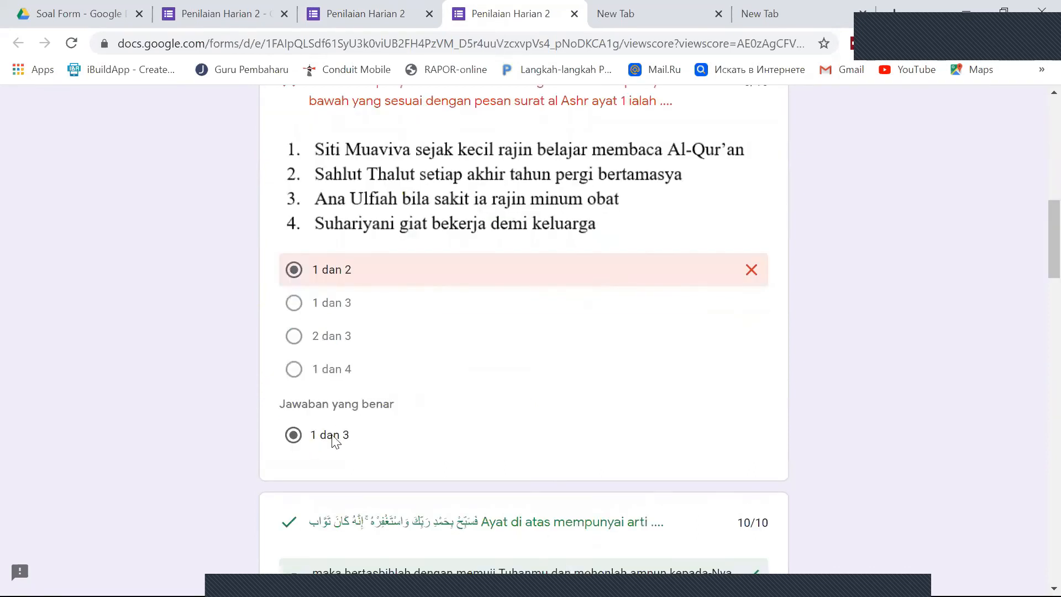
{"action": "scroll", "coordinate": [491, 354], "scroll_direction": "down", "scroll_amount": 2}
{"action": "scroll", "coordinate": [492, 354], "scroll_direction": "down", "scroll_amount": 4}
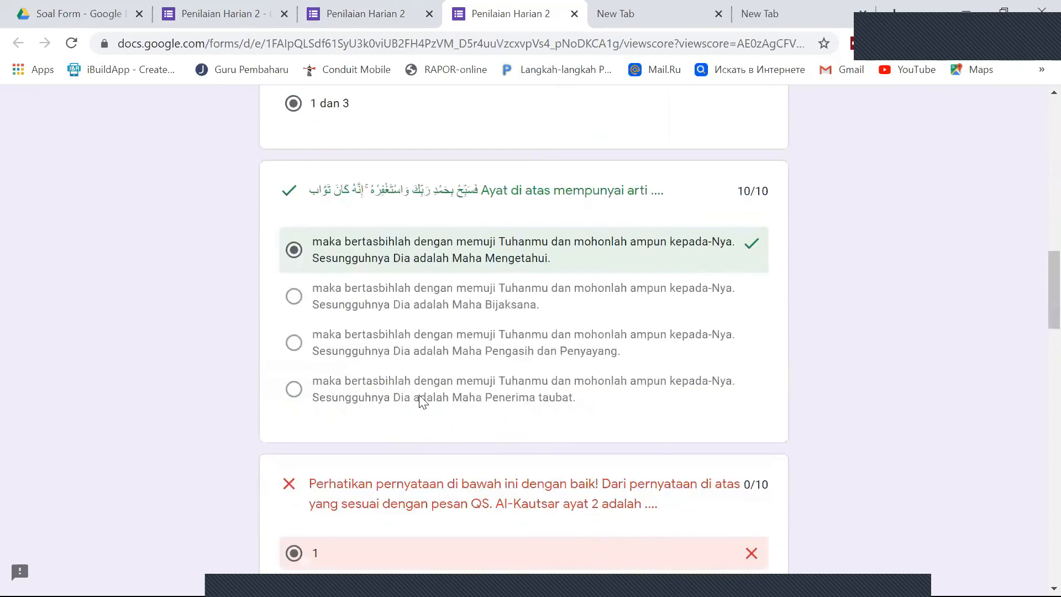
{"action": "scroll", "coordinate": [420, 403], "scroll_direction": "down", "scroll_amount": 3}
{"action": "scroll", "coordinate": [421, 398], "scroll_direction": "down", "scroll_amount": 3}
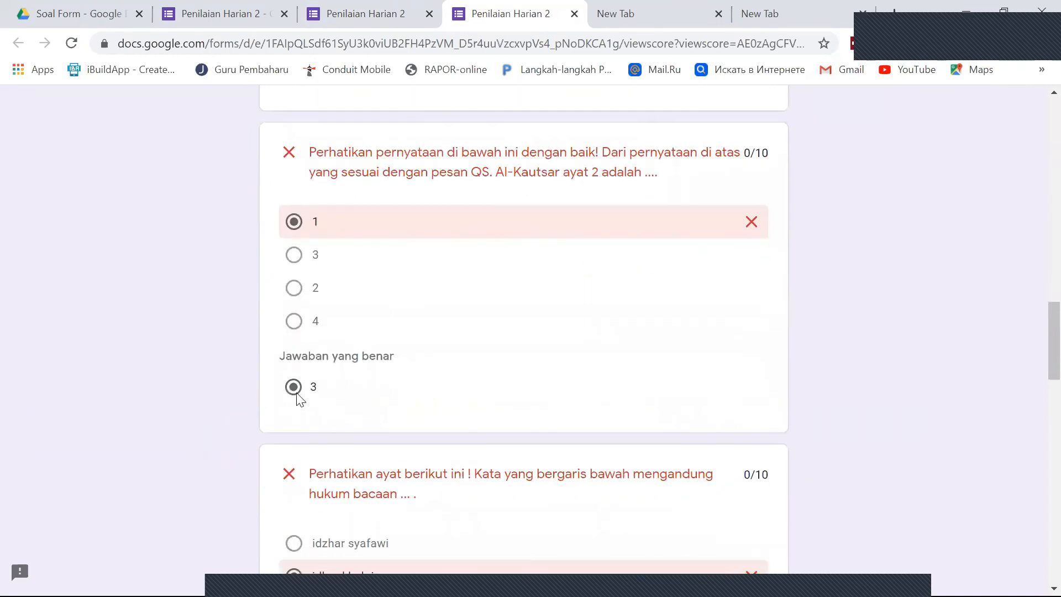
{"action": "scroll", "coordinate": [340, 391], "scroll_direction": "down", "scroll_amount": 2}
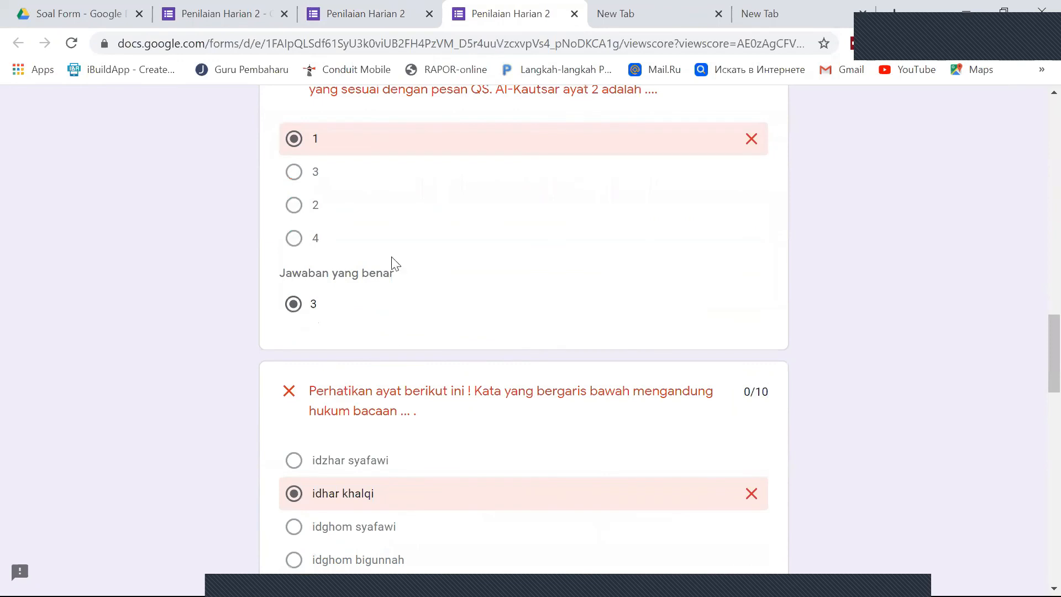
{"action": "scroll", "coordinate": [388, 378], "scroll_direction": "up", "scroll_amount": 3}
{"action": "scroll", "coordinate": [418, 389], "scroll_direction": "down", "scroll_amount": 10}
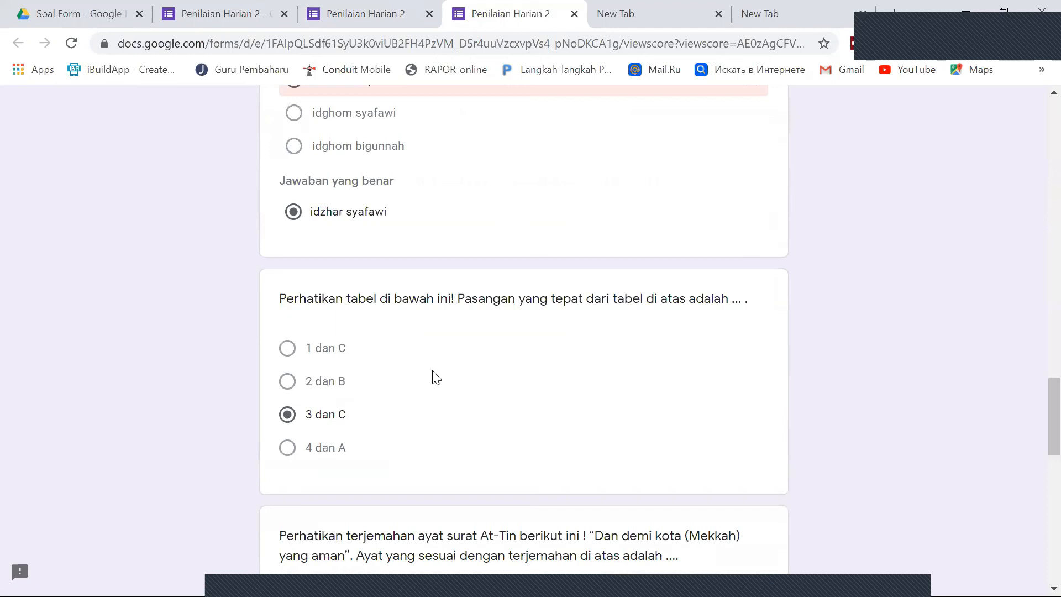
{"action": "key", "text": "Home"}
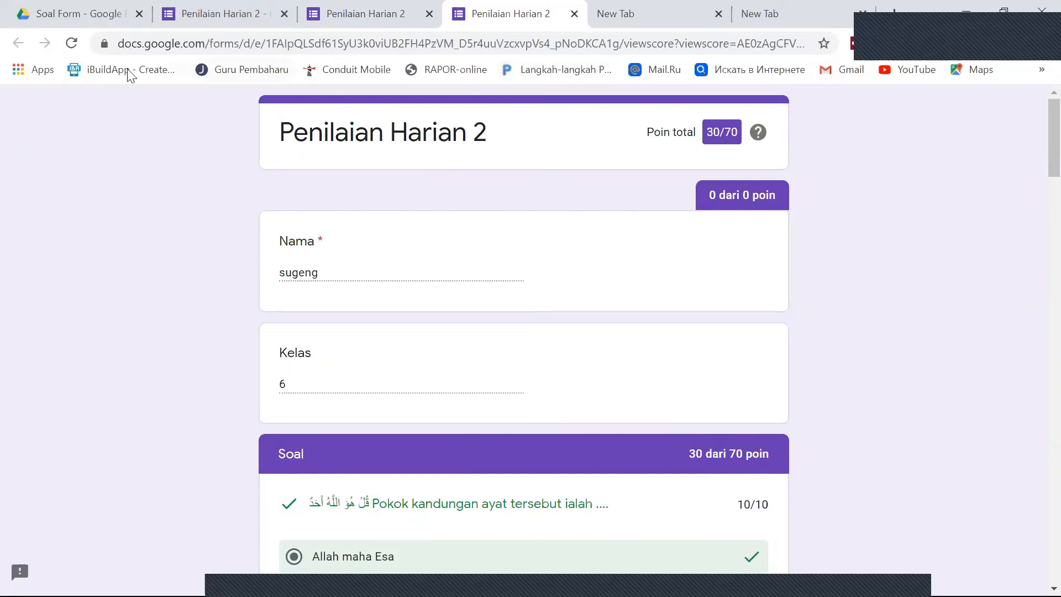
Open a new blank response from the submission confirmation page, and close both the response form and the score page.
{"action": "left_click", "coordinate": [368, 14]}
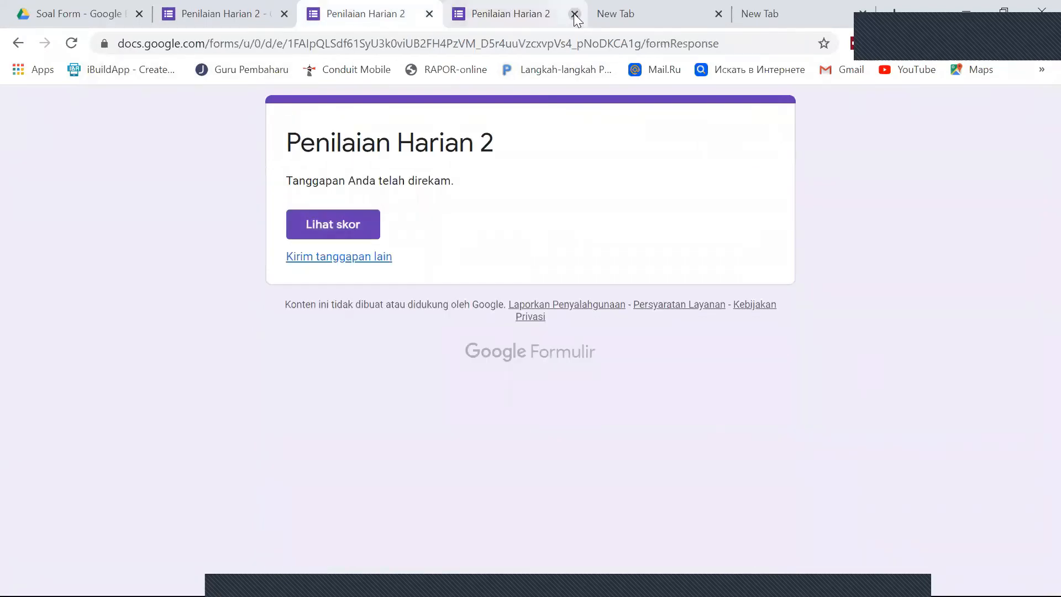
{"action": "left_click", "coordinate": [344, 262]}
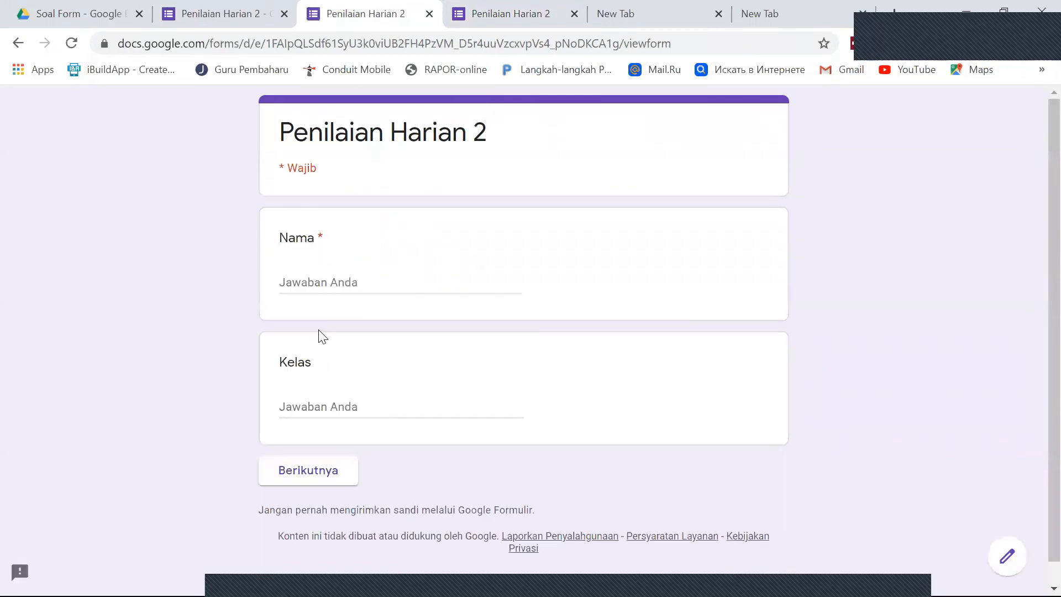
{"action": "left_click", "coordinate": [429, 13]}
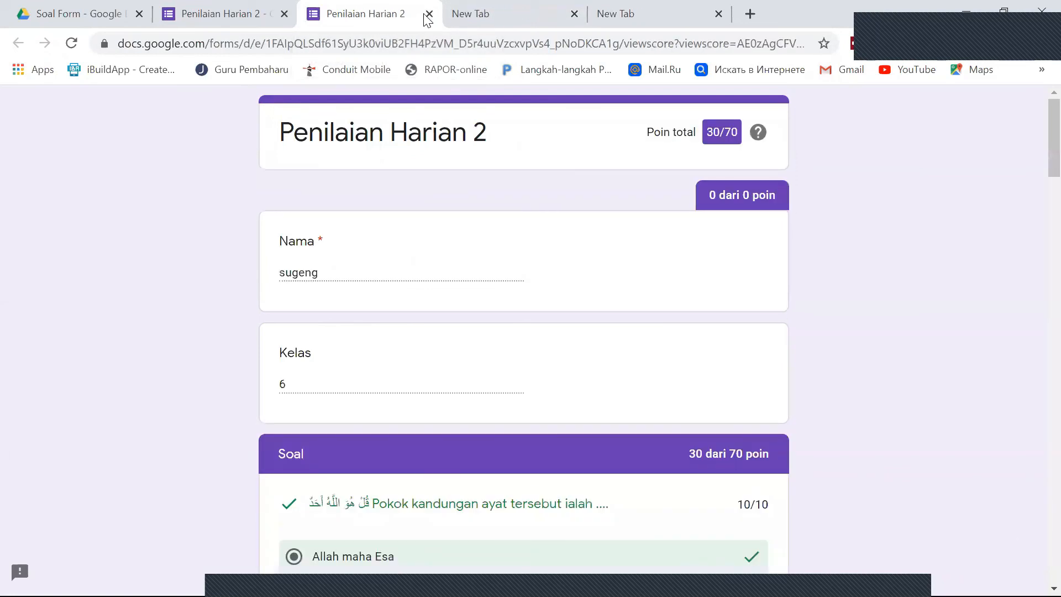
{"action": "left_click", "coordinate": [428, 14]}
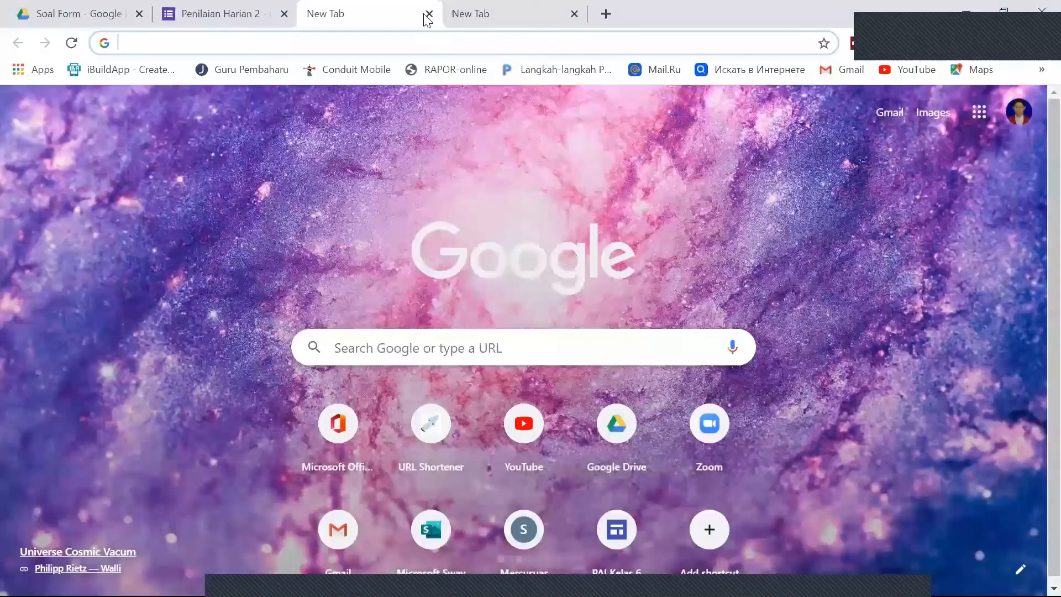
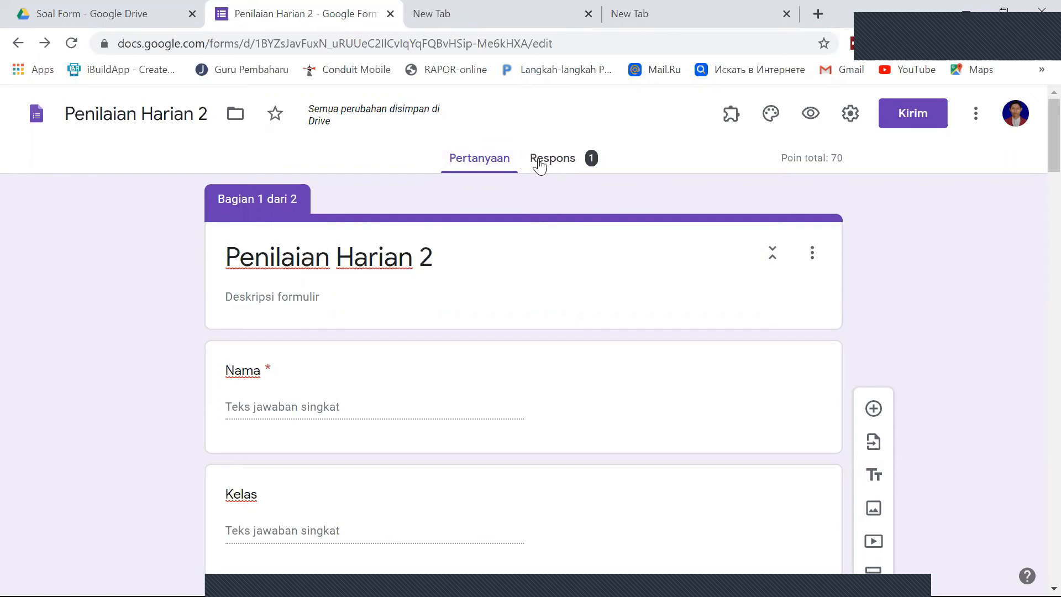
Open the form's response summary and examine the point distribution, frequently missed questions, Nama and Kelas entries and per-question answer charts.
{"action": "left_click", "coordinate": [563, 165]}
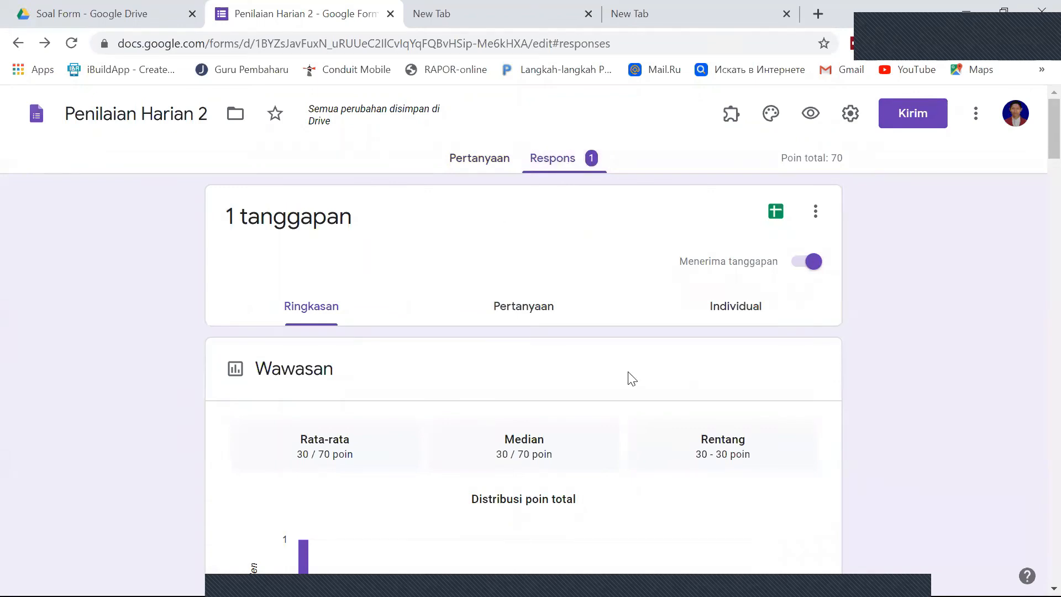
{"action": "scroll", "coordinate": [631, 379], "scroll_direction": "down", "scroll_amount": 6}
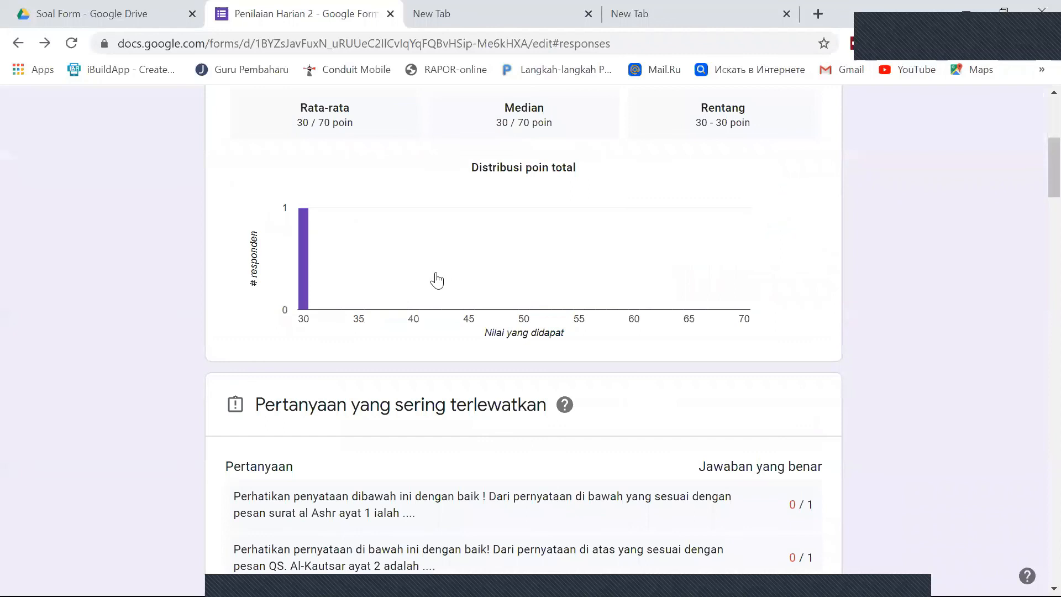
{"action": "scroll", "coordinate": [456, 278], "scroll_direction": "down", "scroll_amount": 6}
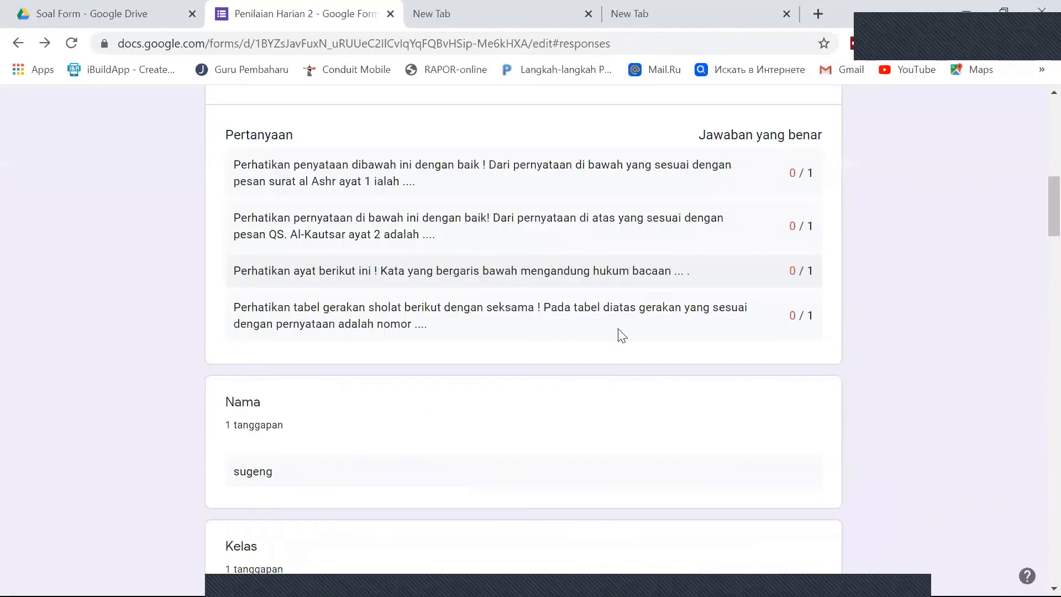
{"action": "scroll", "coordinate": [621, 334], "scroll_direction": "down", "scroll_amount": 11}
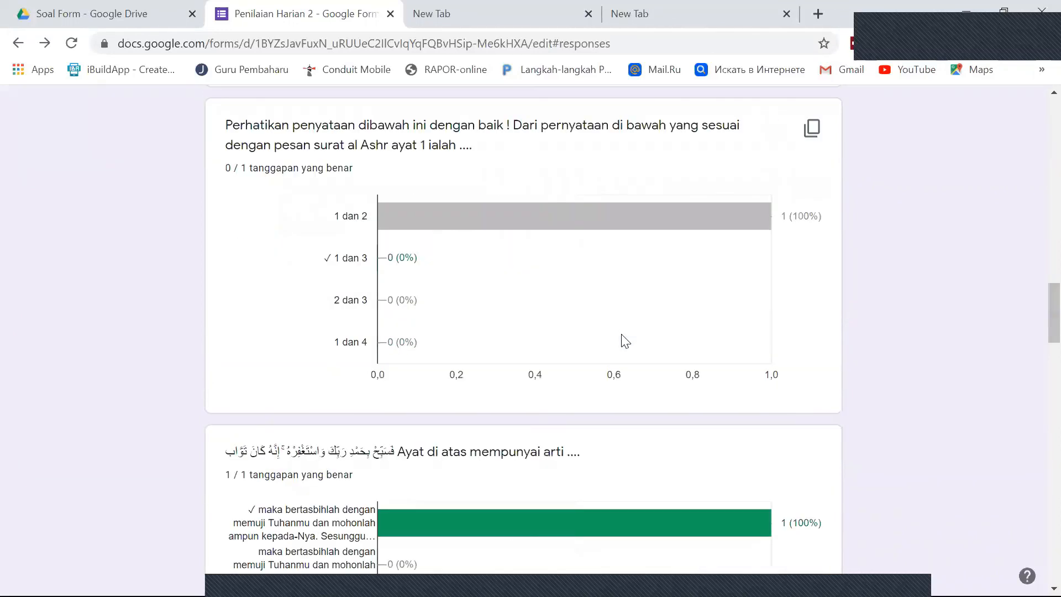
{"action": "scroll", "coordinate": [624, 340], "scroll_direction": "down", "scroll_amount": 5}
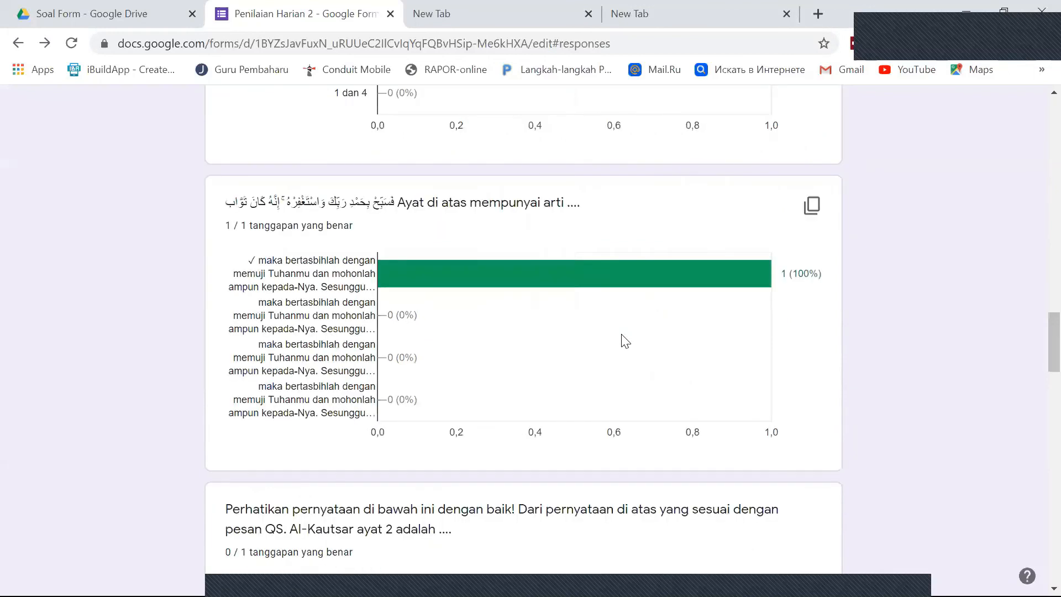
{"action": "scroll", "coordinate": [624, 341], "scroll_direction": "down", "scroll_amount": 8}
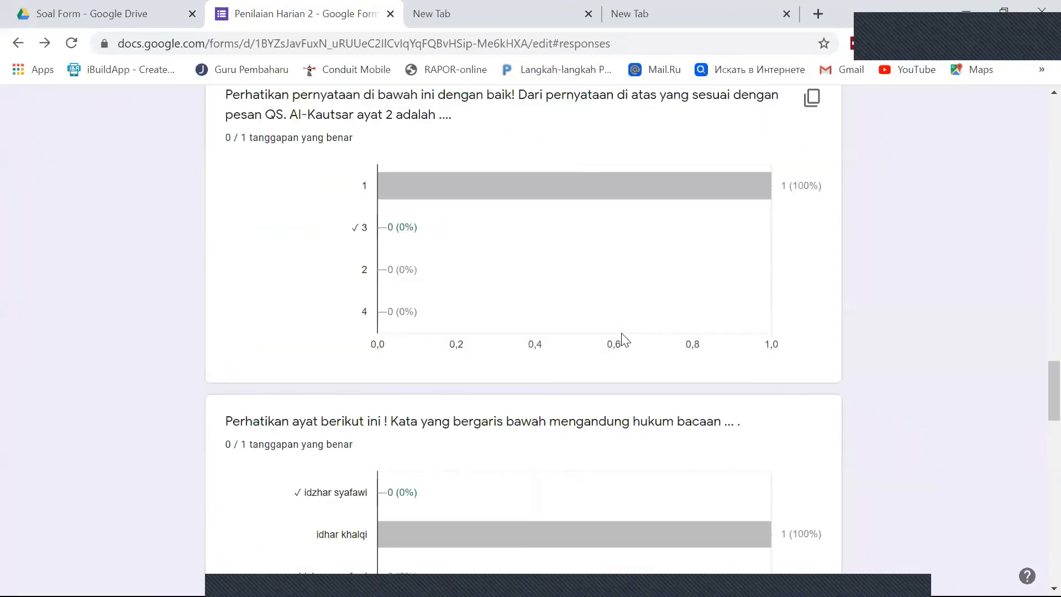
{"action": "scroll", "coordinate": [621, 333], "scroll_direction": "up", "scroll_amount": 10}
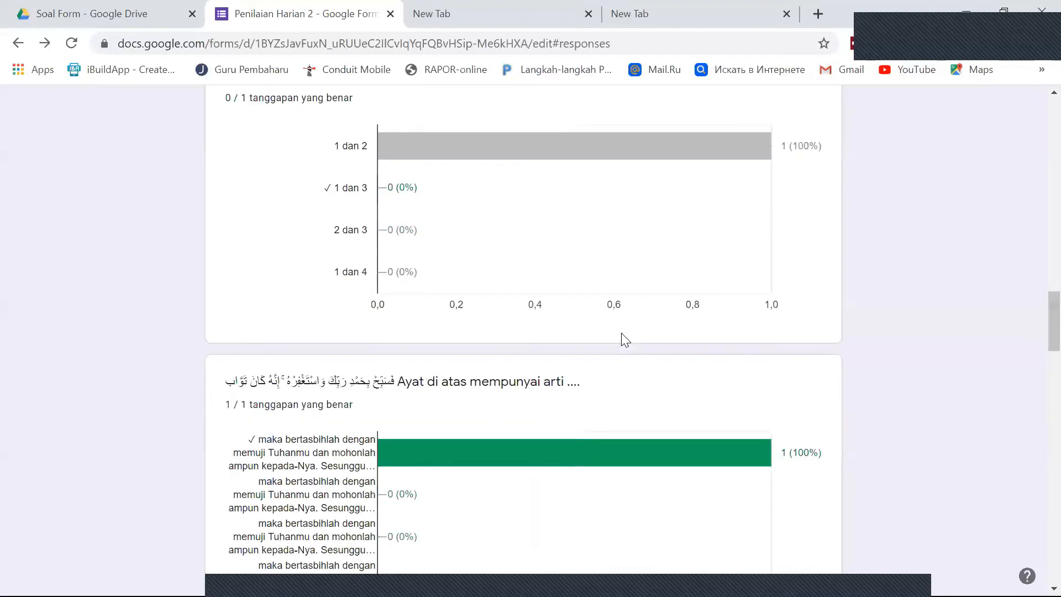
{"action": "scroll", "coordinate": [621, 331], "scroll_direction": "up", "scroll_amount": 15}
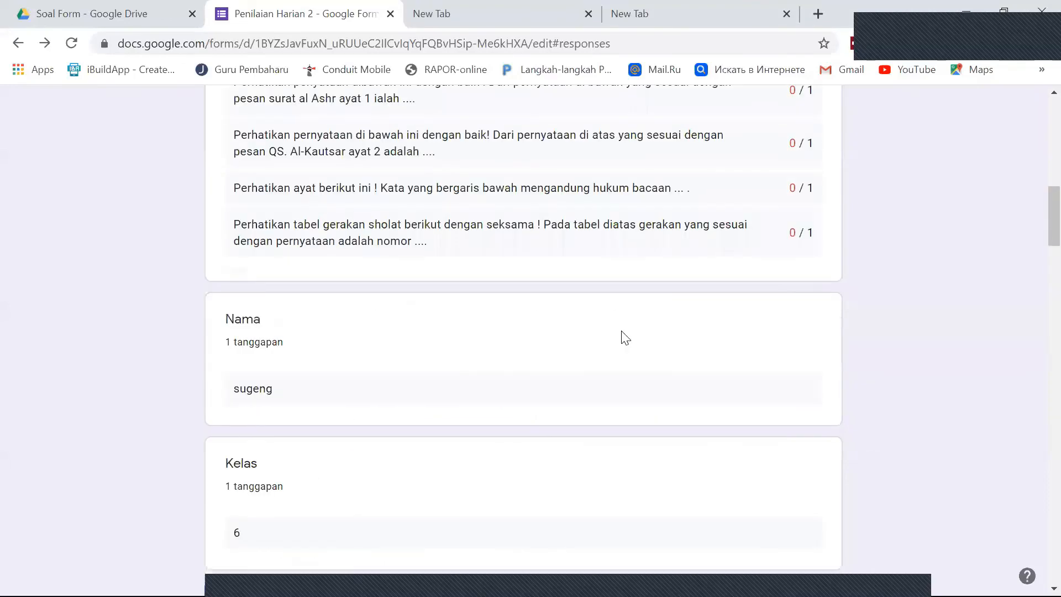
{"action": "scroll", "coordinate": [623, 338], "scroll_direction": "up", "scroll_amount": 10}
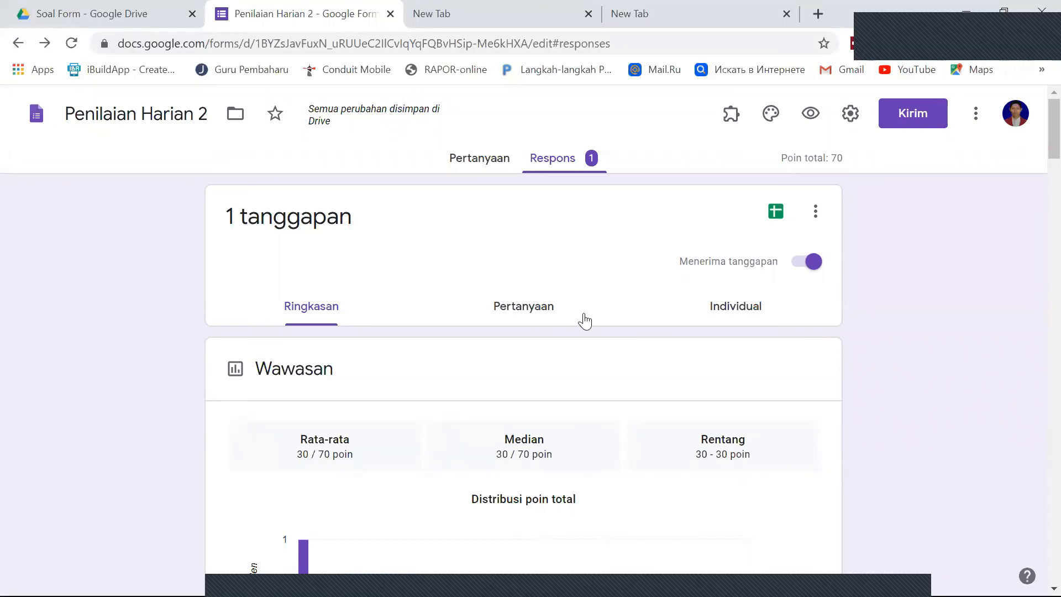
Create a new spreadsheet named Penilaian Harian 2 (Respons) as the destination for the form's responses.
{"action": "left_click", "coordinate": [772, 214]}
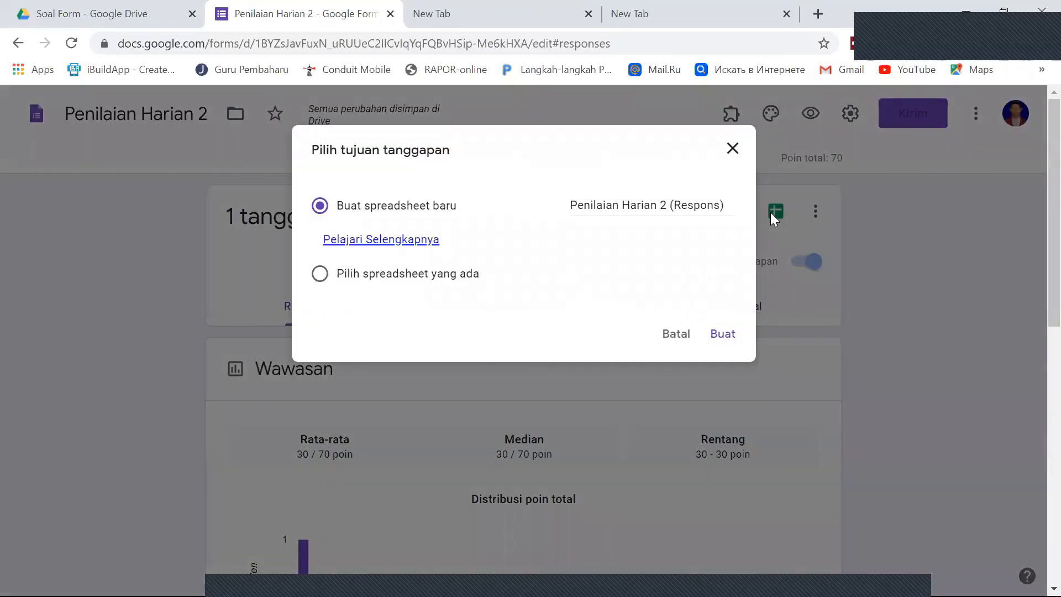
{"action": "left_click", "coordinate": [733, 148]}
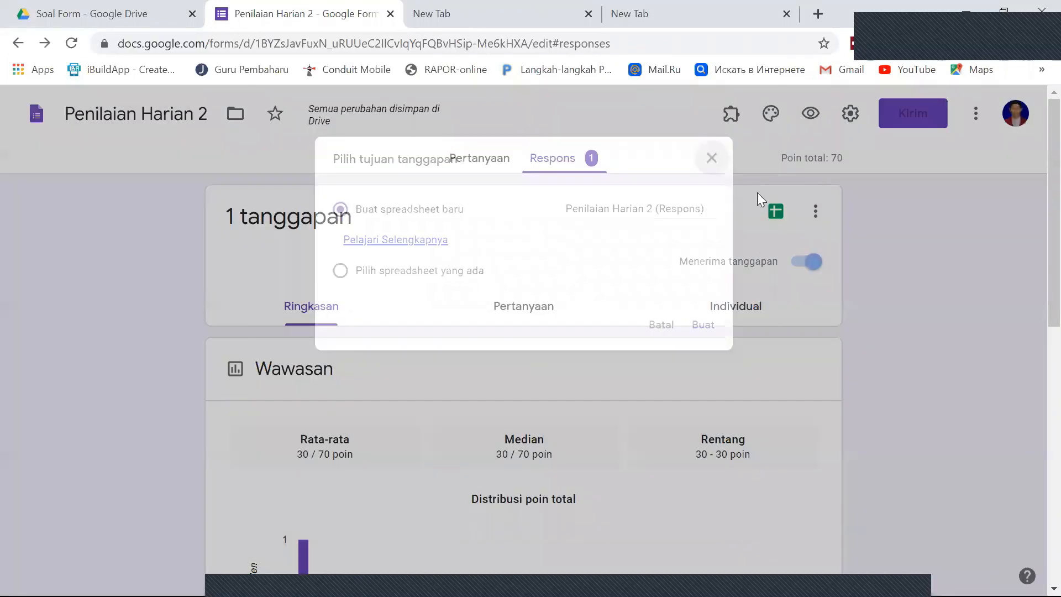
{"action": "left_click", "coordinate": [776, 211]}
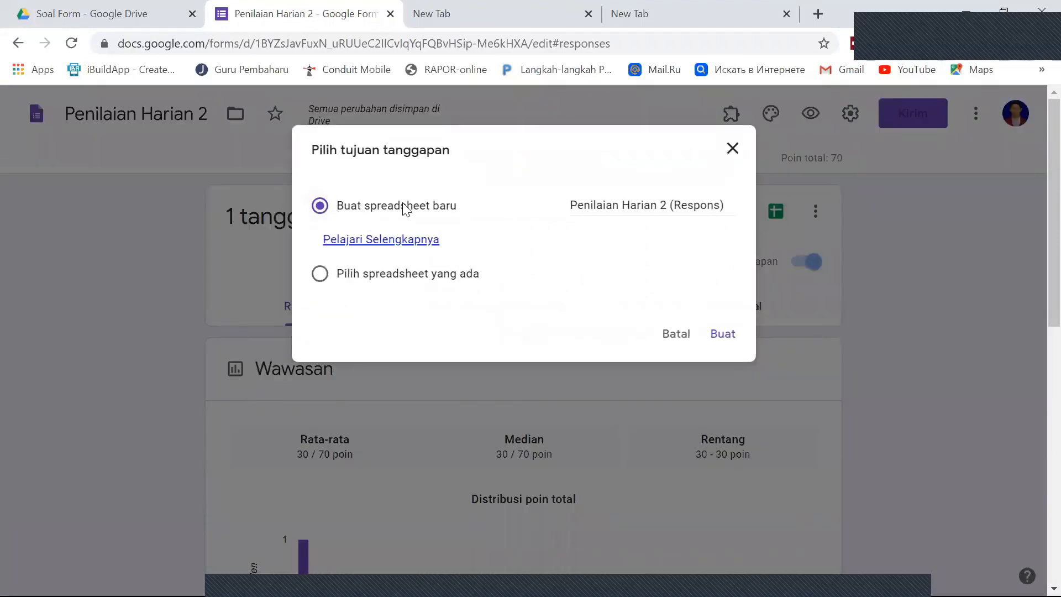
{"action": "left_click", "coordinate": [726, 339]}
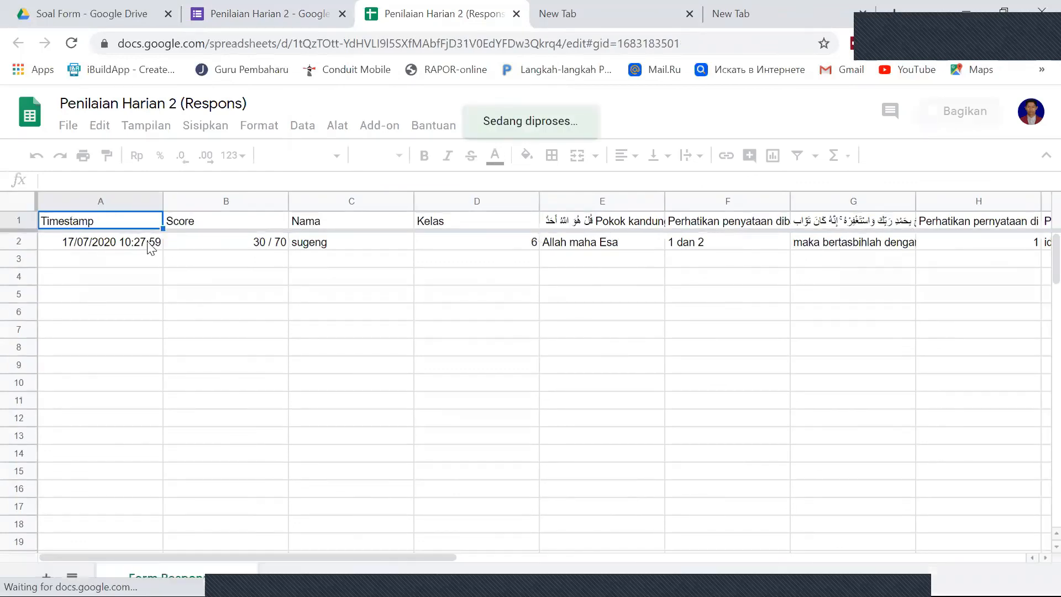
Examine the submitted response in row 2 of the spreadsheet, from timestamp, score, name and class to the answer columns.
{"action": "left_click", "coordinate": [111, 246]}
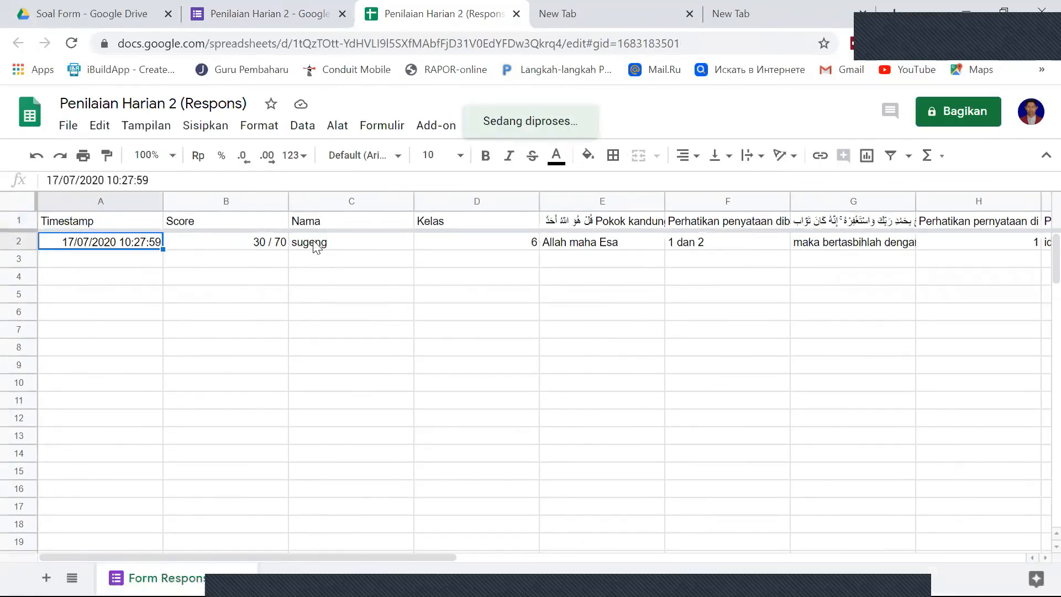
{"action": "key", "text": "Right"}
{"action": "key", "text": "Right"}
{"action": "left_click", "coordinate": [92, 250]}
{"action": "left_click", "coordinate": [234, 250]}
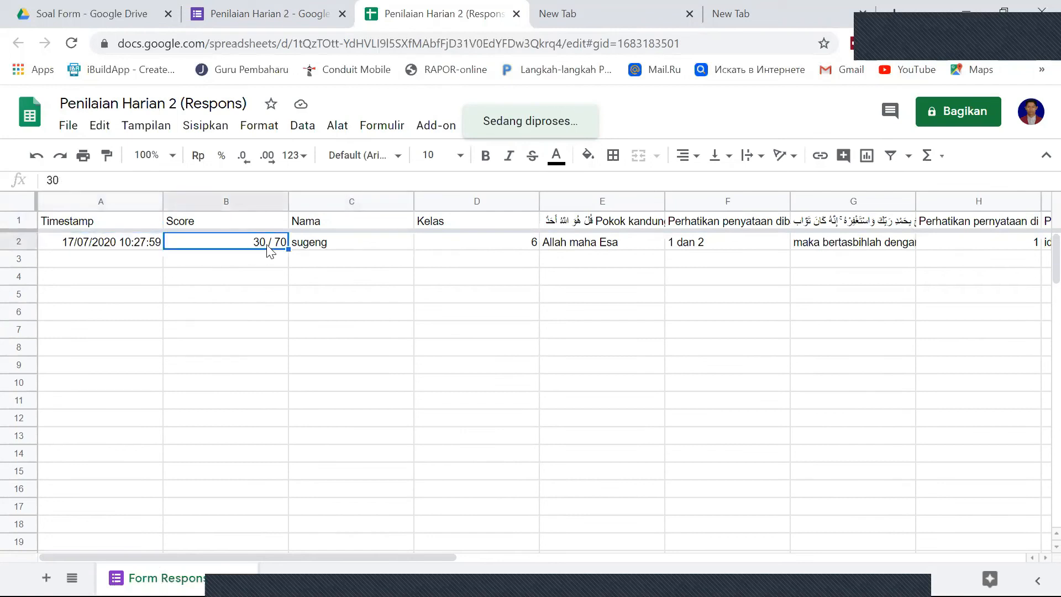
{"action": "left_click", "coordinate": [600, 249]}
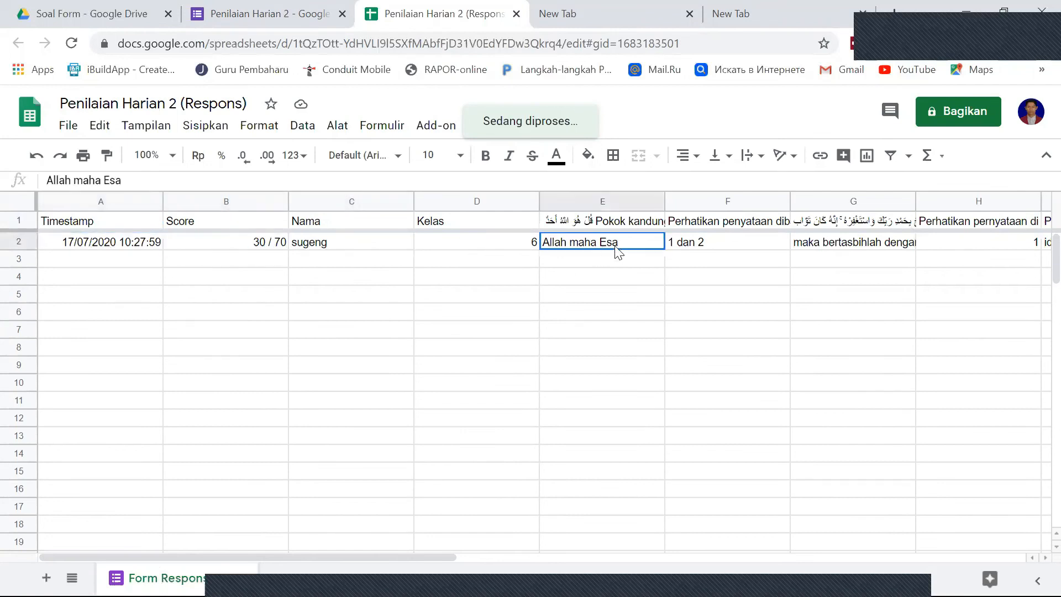
{"action": "left_click", "coordinate": [708, 248]}
{"action": "left_click", "coordinate": [809, 249]}
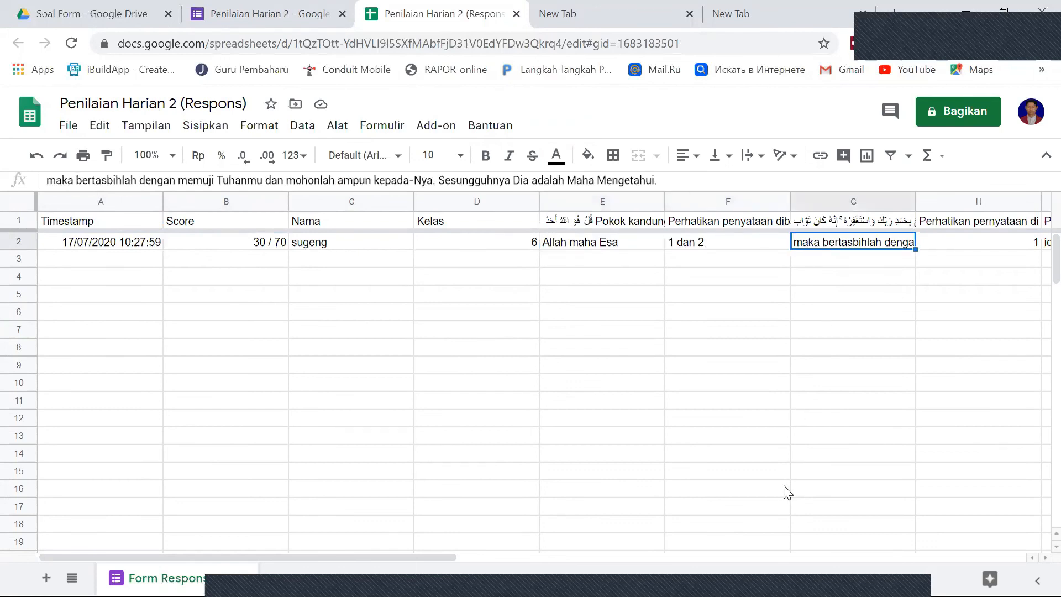
{"action": "scroll", "coordinate": [441, 555], "scroll_direction": "right", "scroll_amount": 1}
{"action": "left_click_drag", "start_coordinate": [441, 551], "coordinate": [310, 524]}
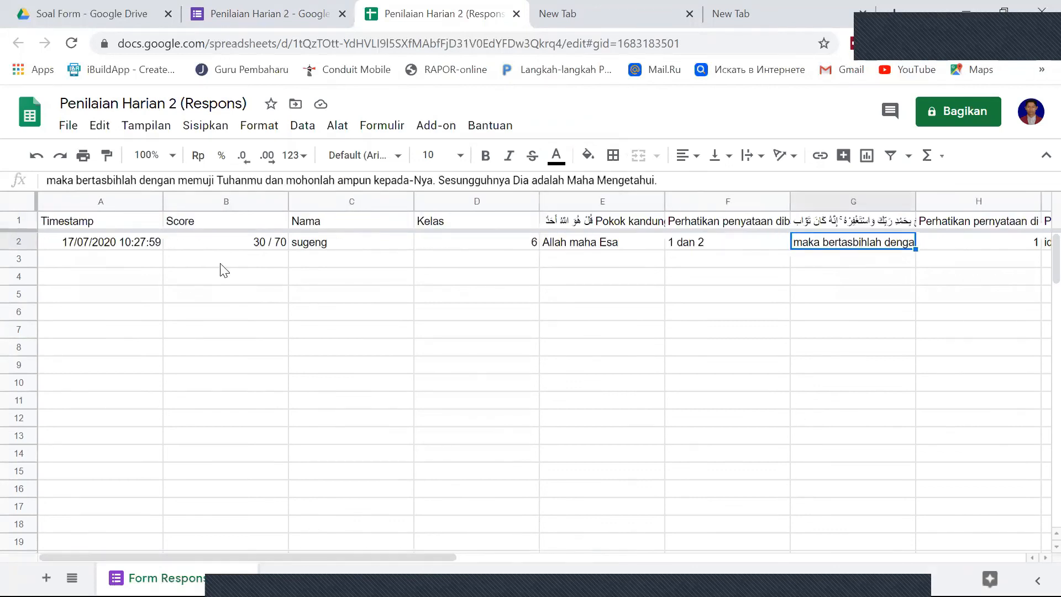
{"action": "left_click", "coordinate": [315, 261]}
{"action": "left_click", "coordinate": [321, 279]}
{"action": "left_click", "coordinate": [320, 296]}
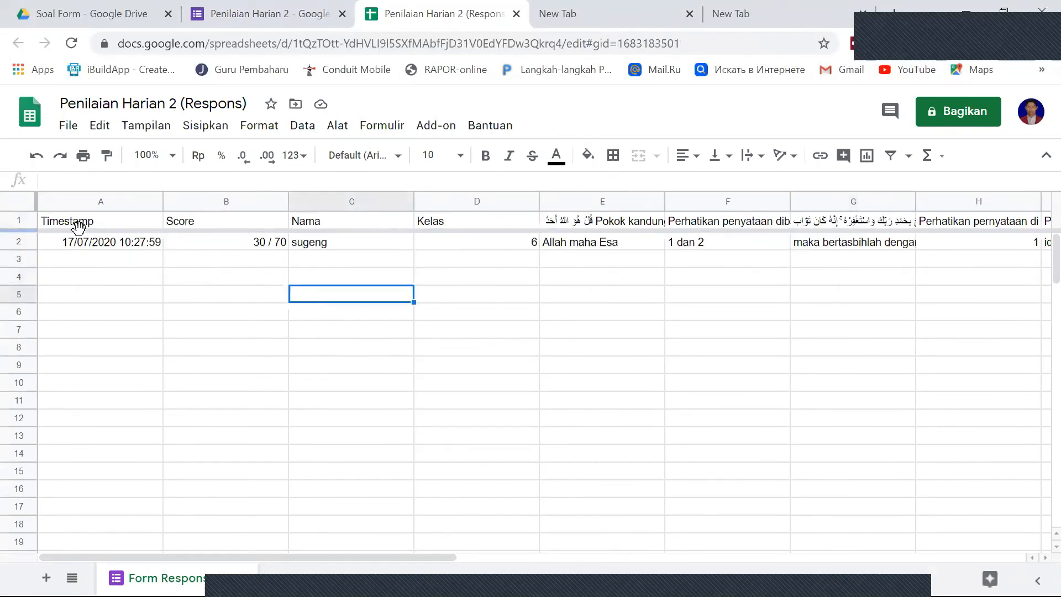
{"action": "left_click_drag", "start_coordinate": [404, 555], "coordinate": [609, 551]}
{"action": "left_click_drag", "start_coordinate": [422, 557], "coordinate": [312, 552]}
Download the response spreadsheet as a Microsoft Excel (.xlsx) file.
{"action": "left_click", "coordinate": [66, 128]}
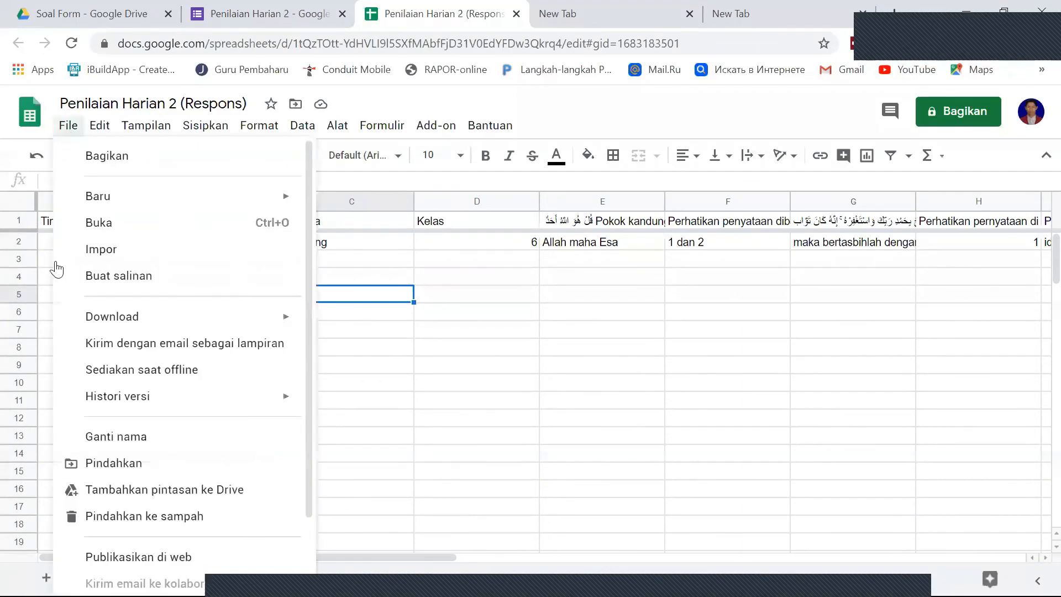
{"action": "mouse_move", "coordinate": [282, 316]}
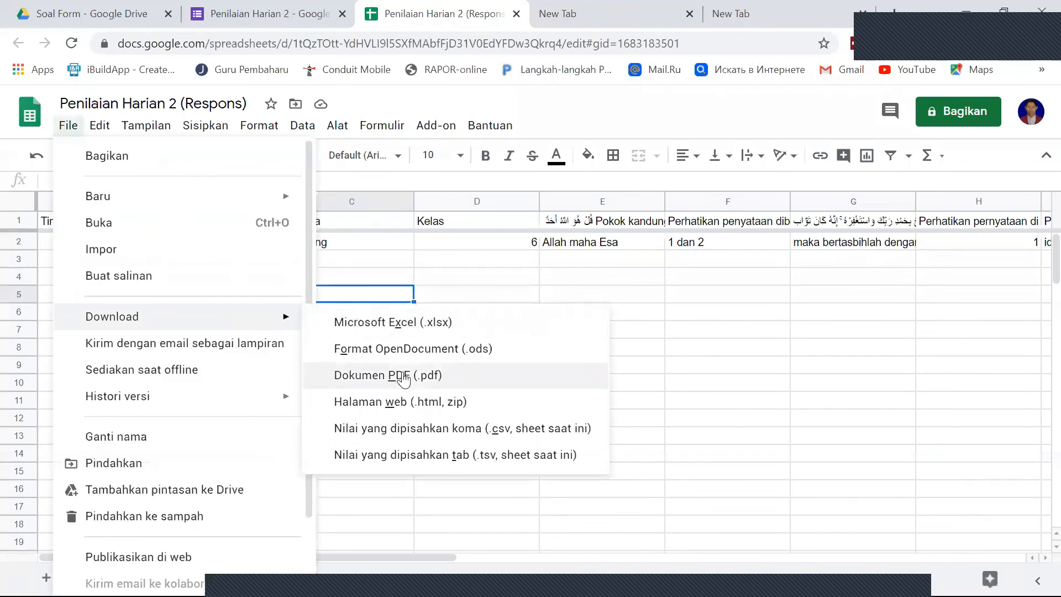
{"action": "left_click", "coordinate": [407, 330]}
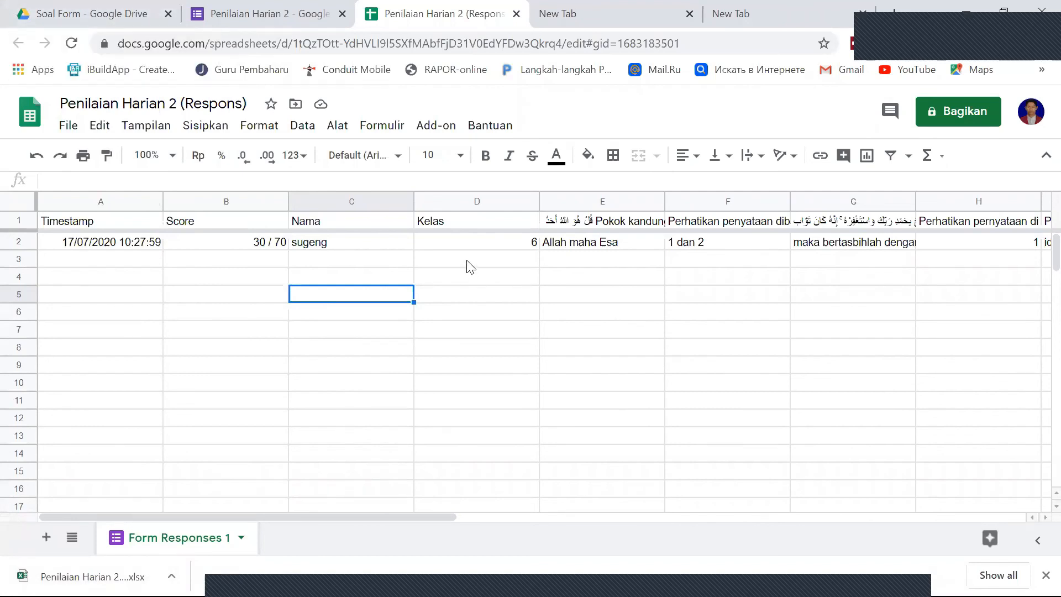
Close the Penilaian Harian 2 form editor and its response spreadsheet.
{"action": "left_click", "coordinate": [259, 9]}
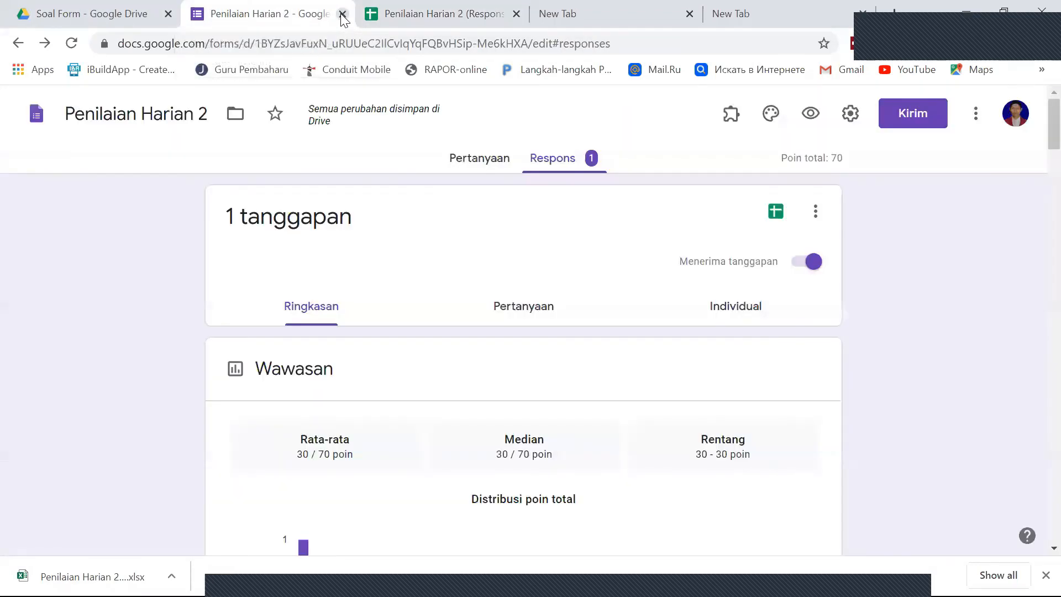
{"action": "left_click", "coordinate": [343, 14]}
{"action": "left_click", "coordinate": [342, 13]}
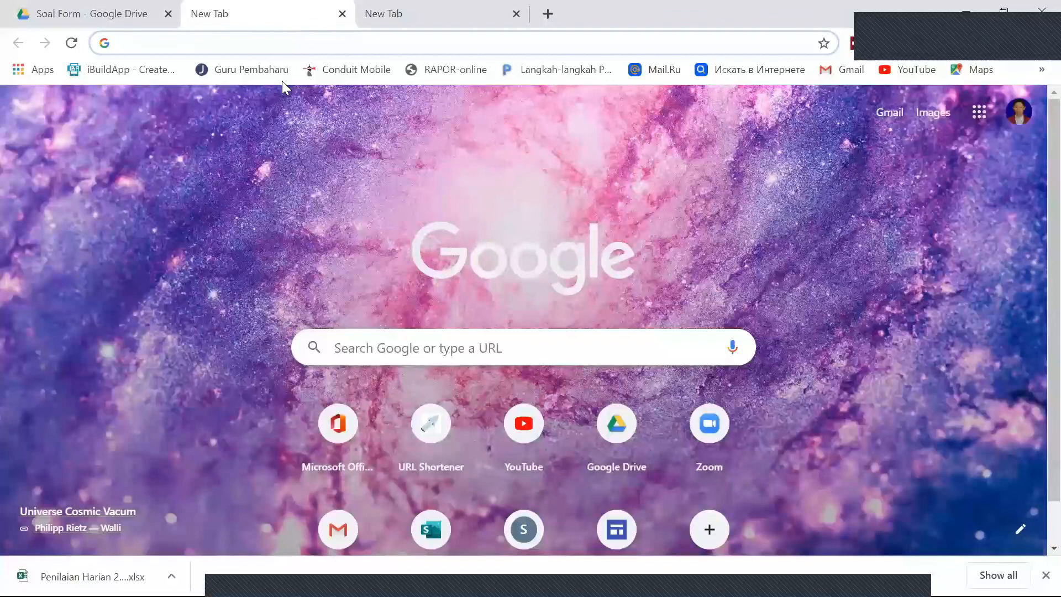
Reopen the Penilaian Harian 2 (Respons) spreadsheet from the Soal Form folder in Google Drive.
{"action": "left_click", "coordinate": [230, 70]}
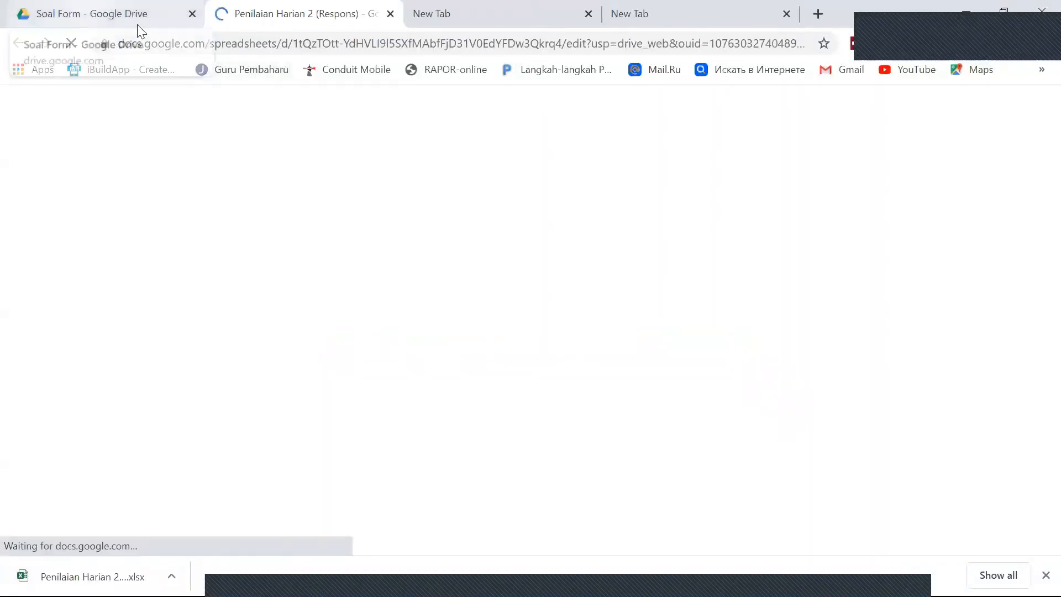